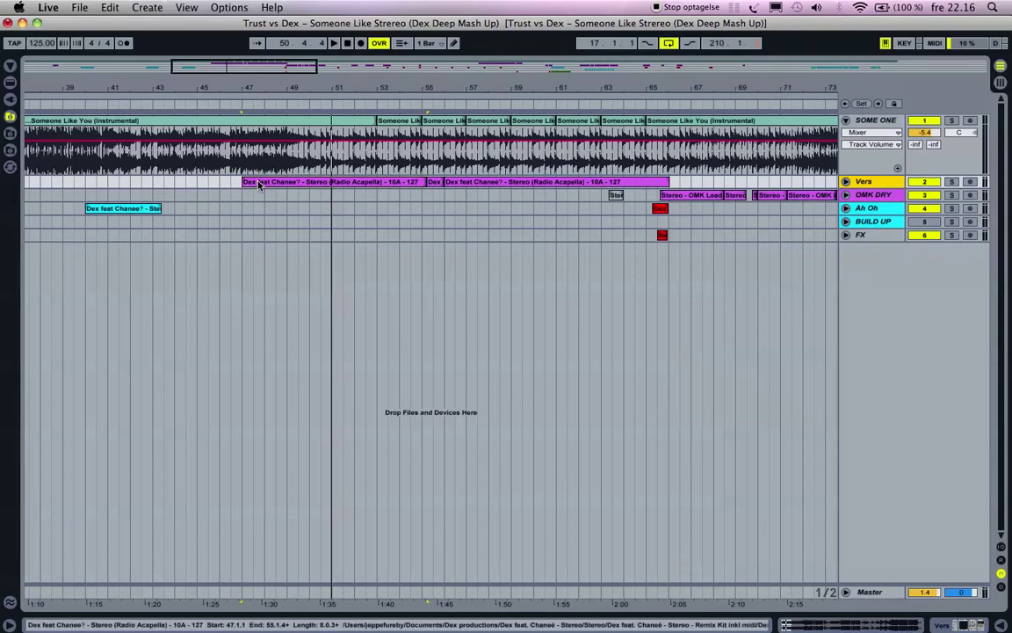
- Play the arrangement from bar 41, unfold the Vers track's automation lanes and zoom to its acapella clip at bar 47
left_click(107, 185)
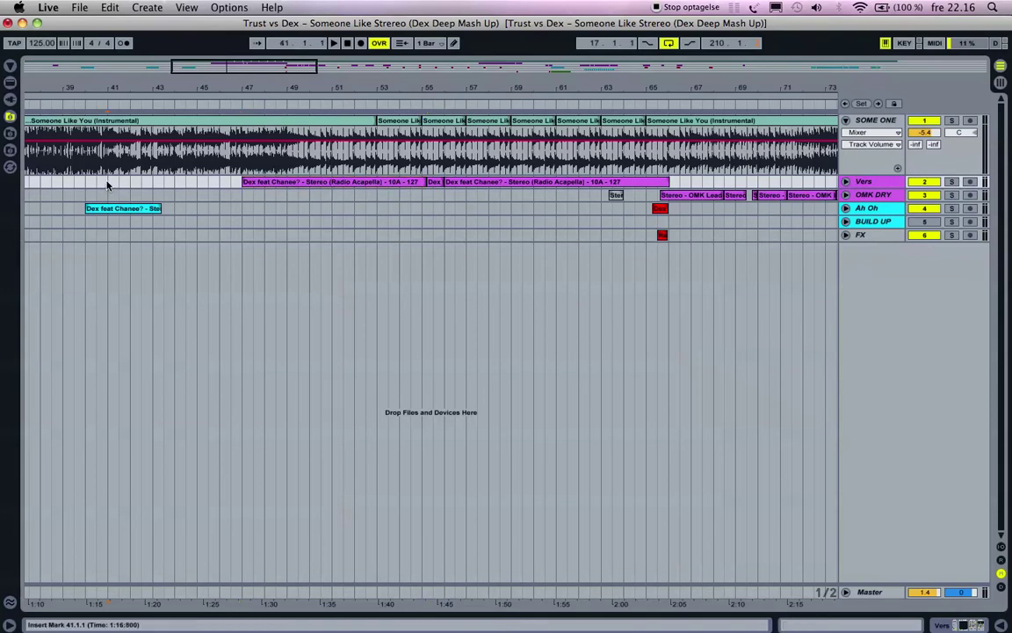
left_click_drag(232, 69, 232, 17)
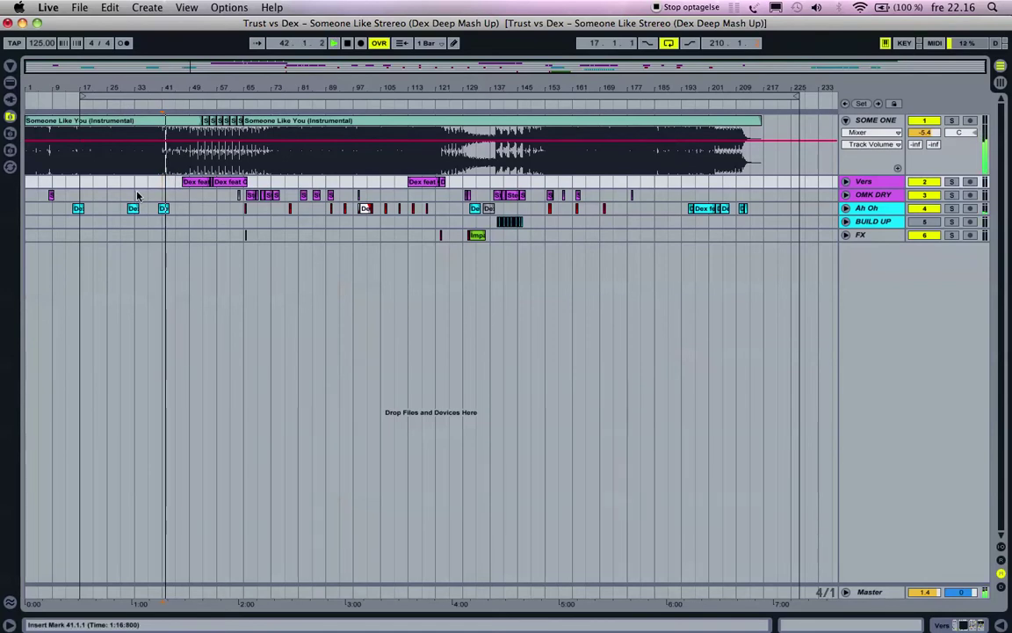
key("XF86AudioRaiseVolume")
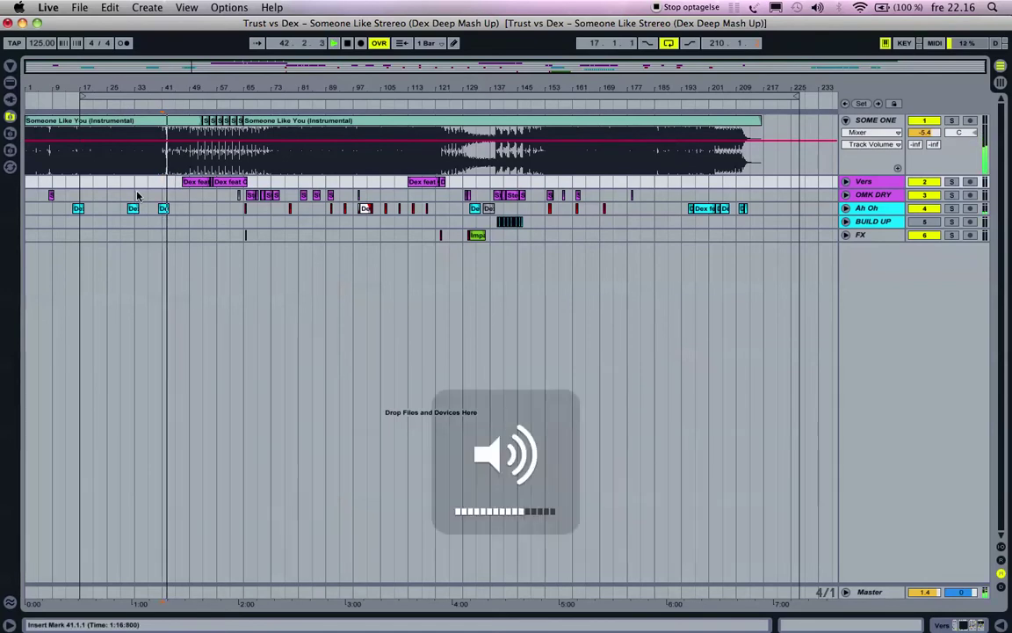
left_click(846, 182)
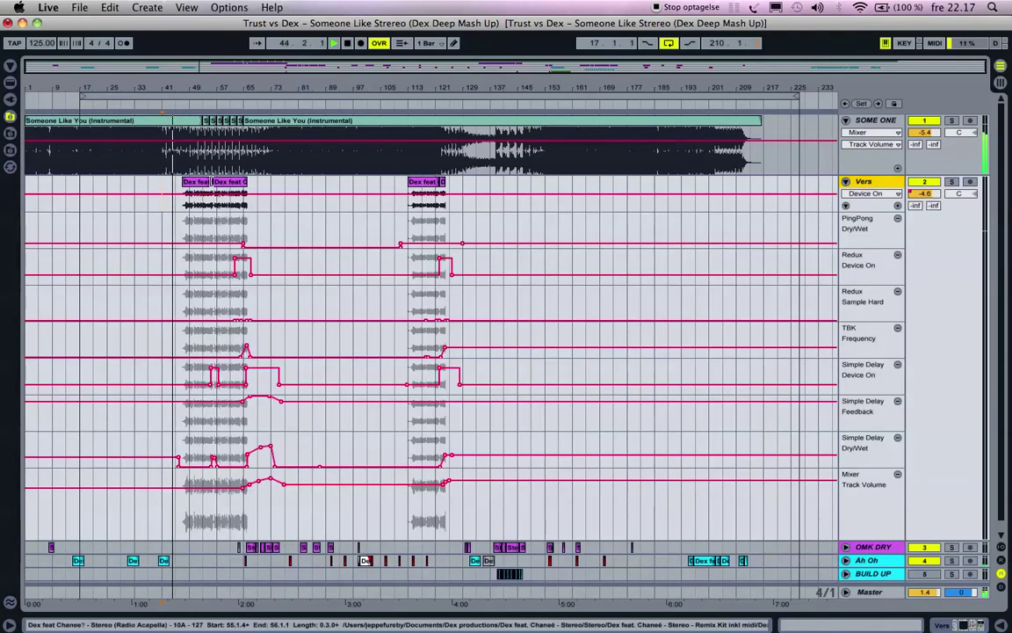
left_click(198, 185)
key("z")
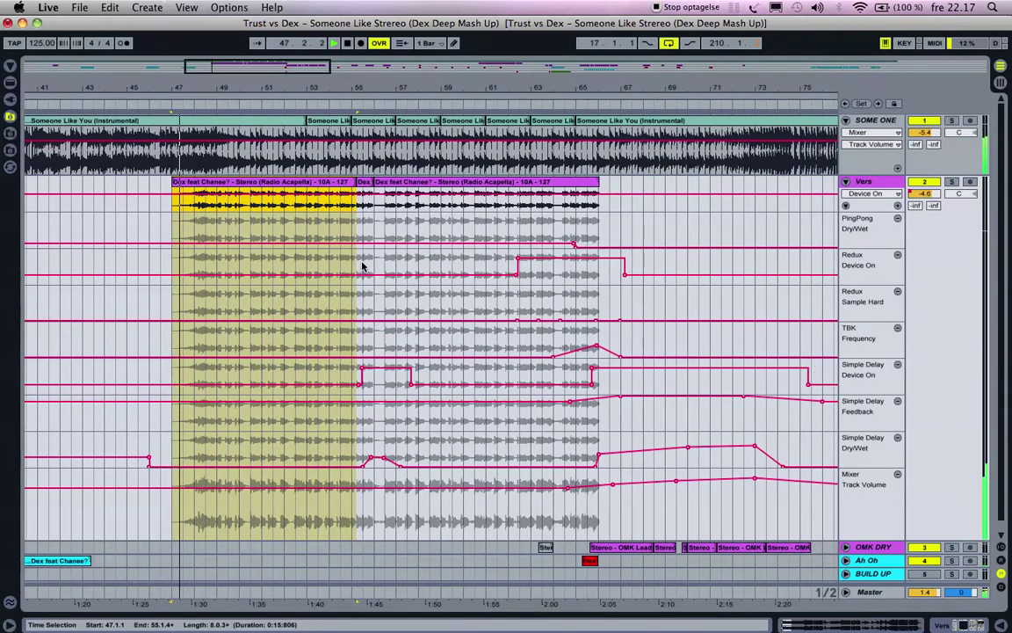
- Listen to the Vers track soloed, then toggle the SOME ONE track off and back on for comparison
left_click(953, 182)
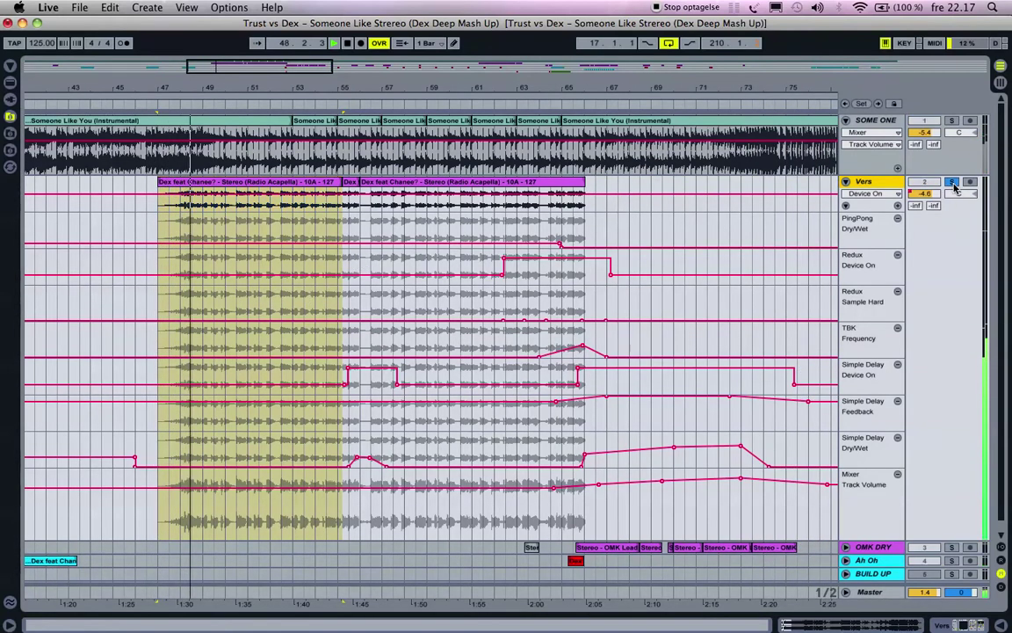
left_click(953, 182)
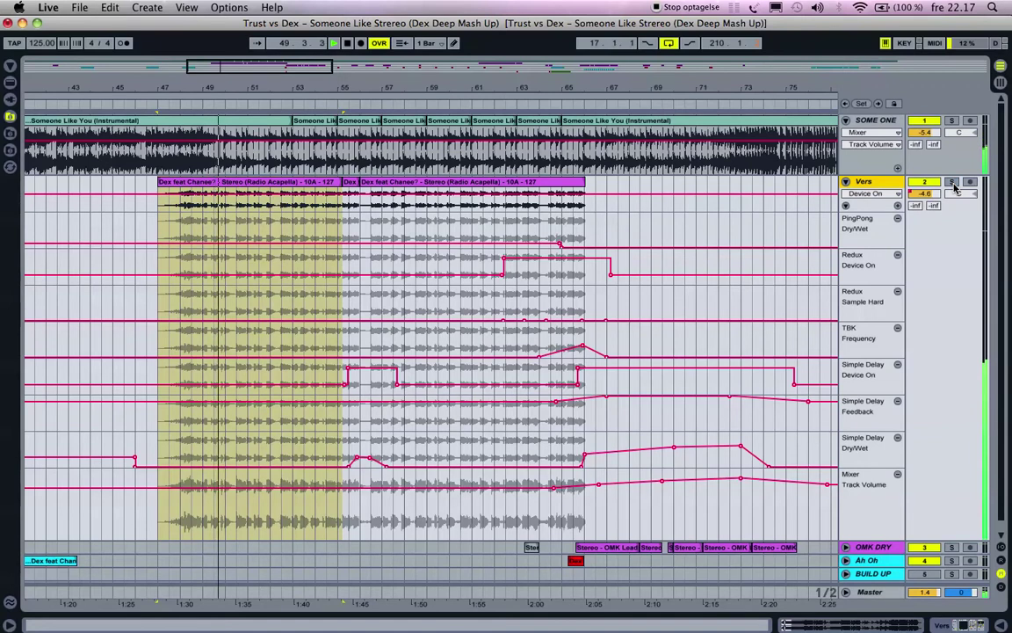
left_click(934, 124)
left_click(934, 124)
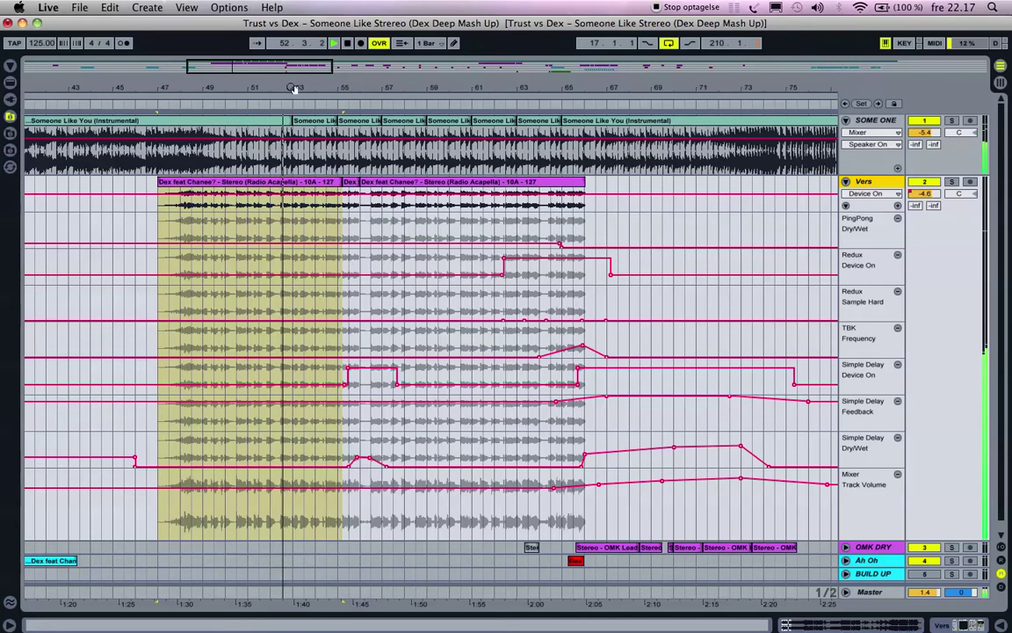
- Try duplicating the two-bar instrumental clip at bar 53 twice, and undo the duplicates
left_click(310, 123)
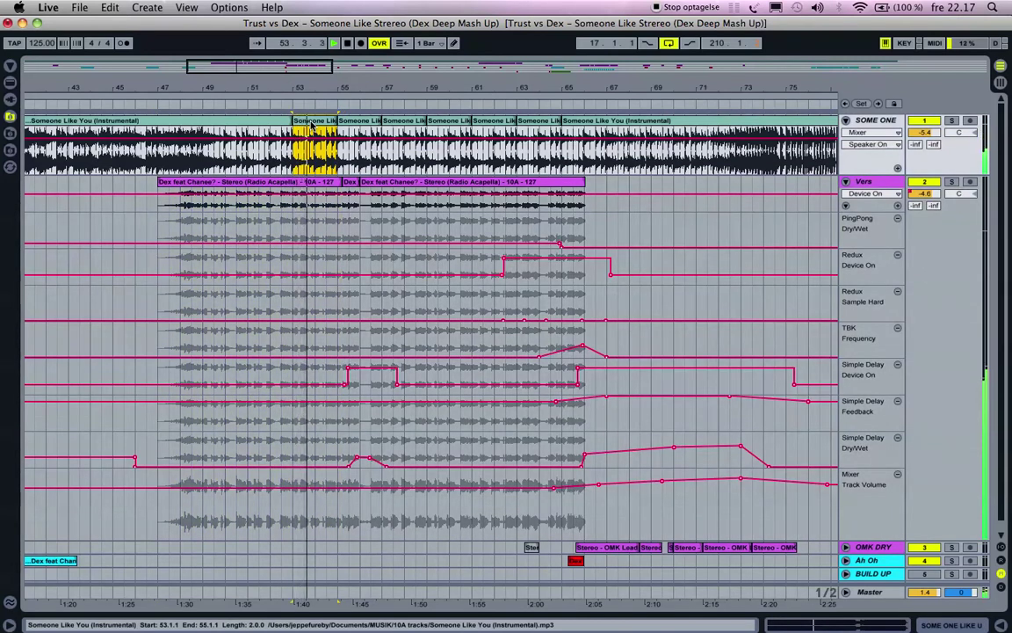
key("super+d")
key("super+d")
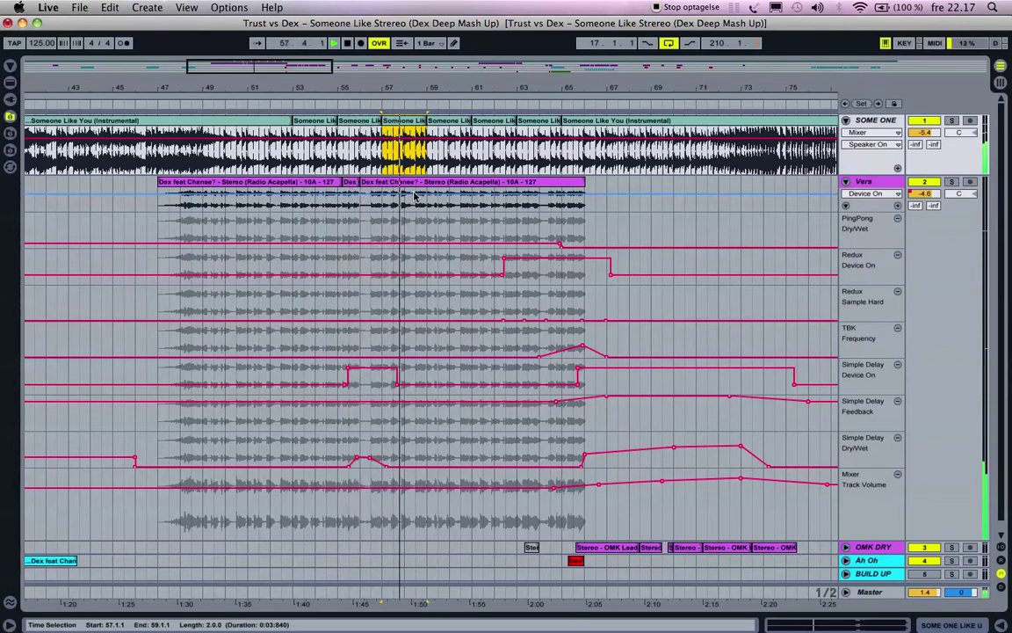
key("super+z")
key("super+z")
key("super+z")
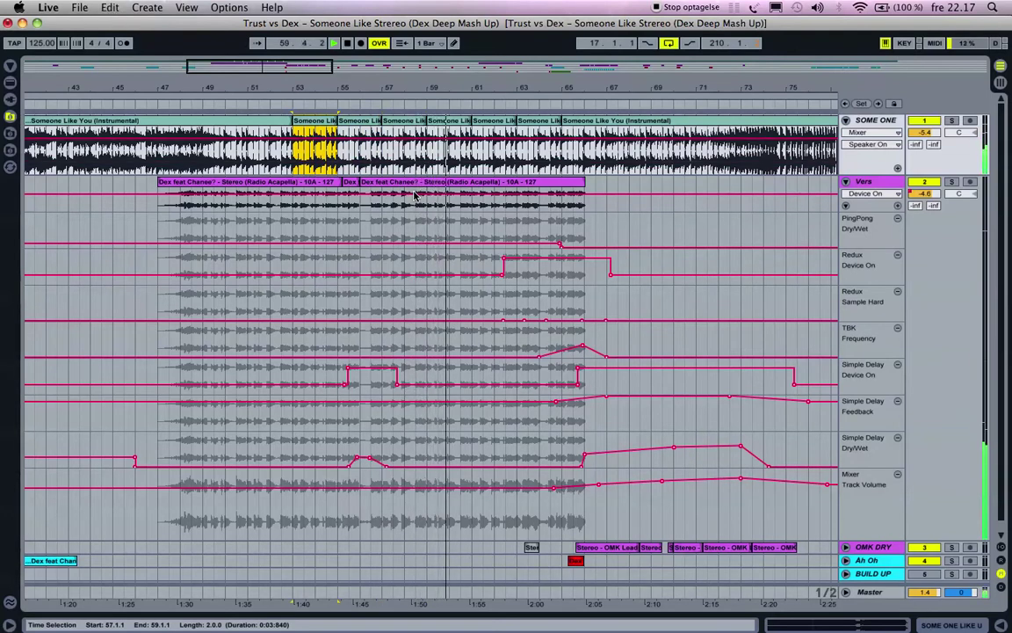
- Add two breakpoints to the Vers PingPong Dry/Wet automation, raise one into a peak near bar 64, and play from bar 63
scroll(504, 247, "right", 2)
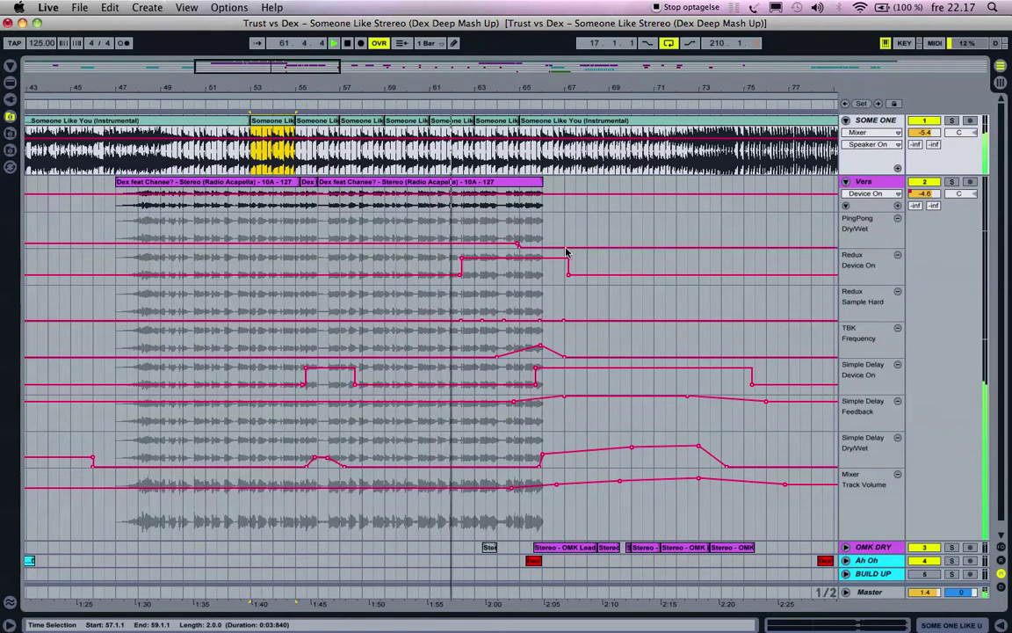
double_click(487, 243)
double_click(501, 243)
left_click_drag(501, 242, 502, 237)
left_click(479, 234)
key("space")
key("space")
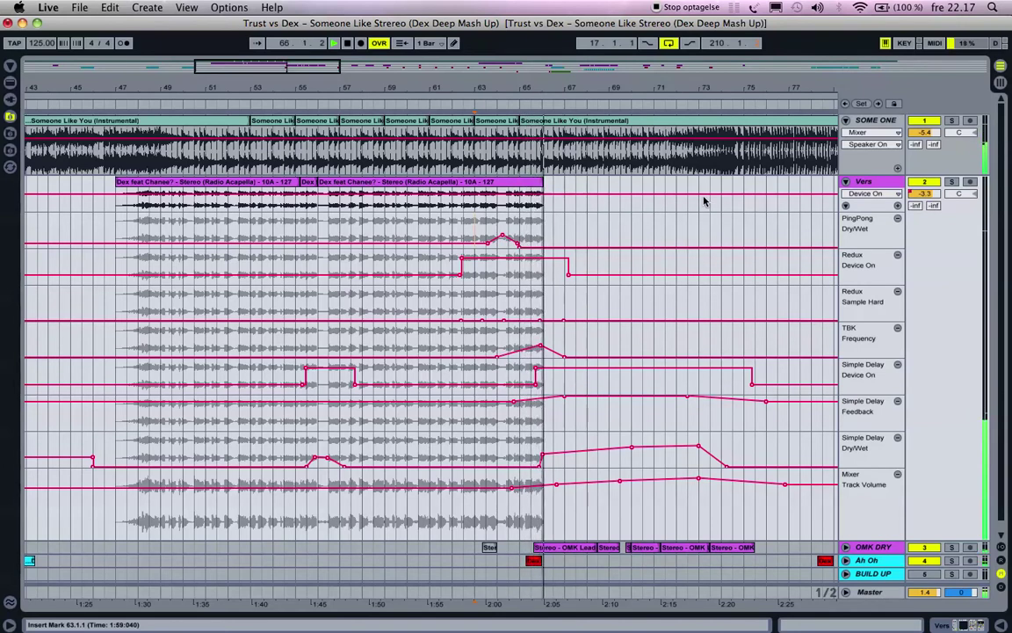
- Show the OMK DRY track's automation lanes instead of the Vers track's and delete the OMK DRY content from 62.1.1 to 64.3.1
scroll(368, 119, "right", 4)
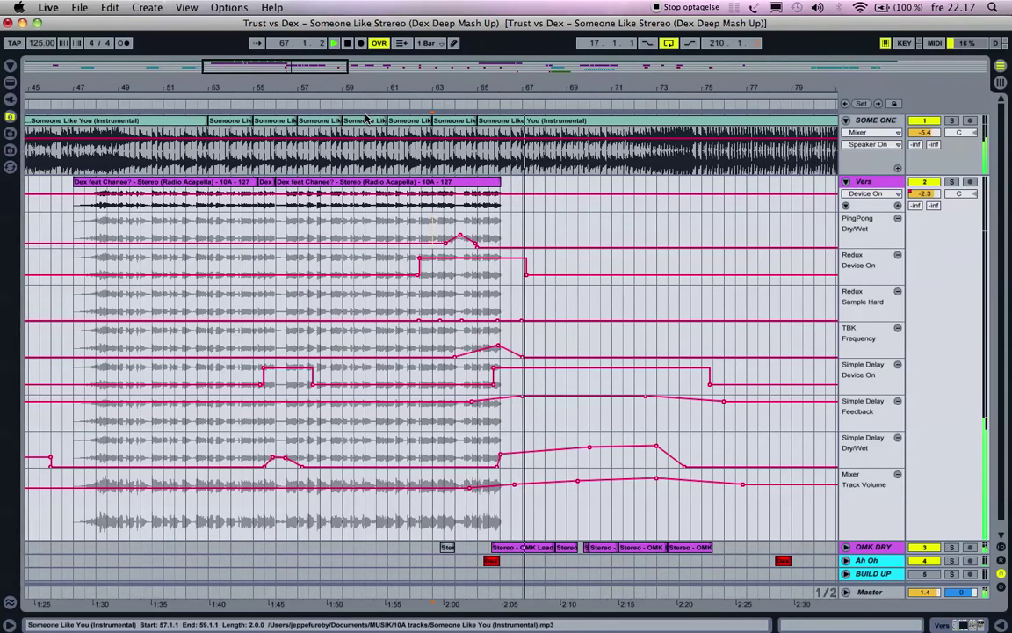
scroll(383, 185, "right", 4)
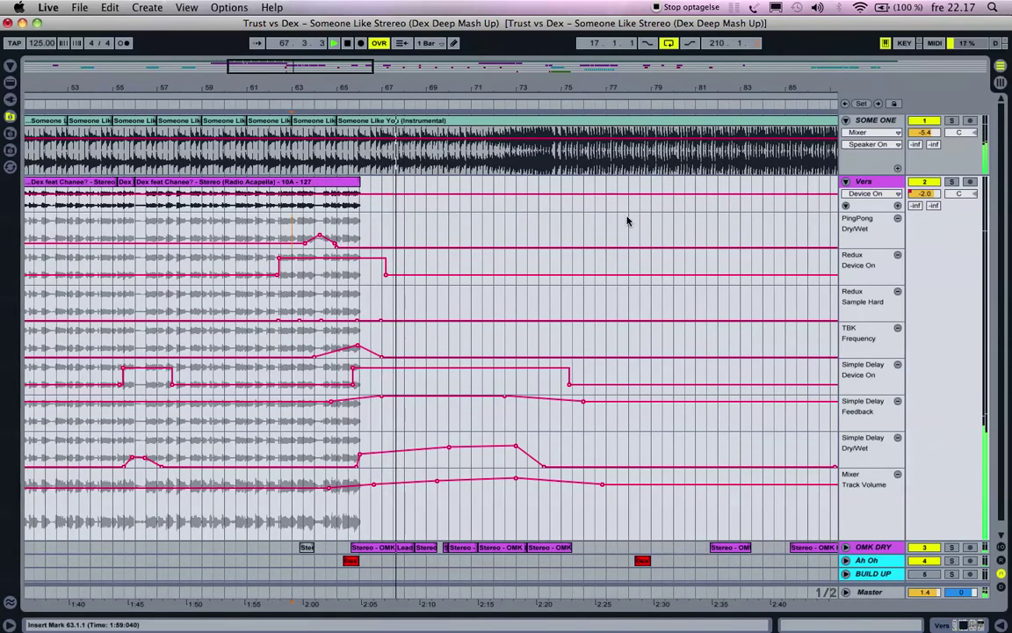
left_click(845, 181)
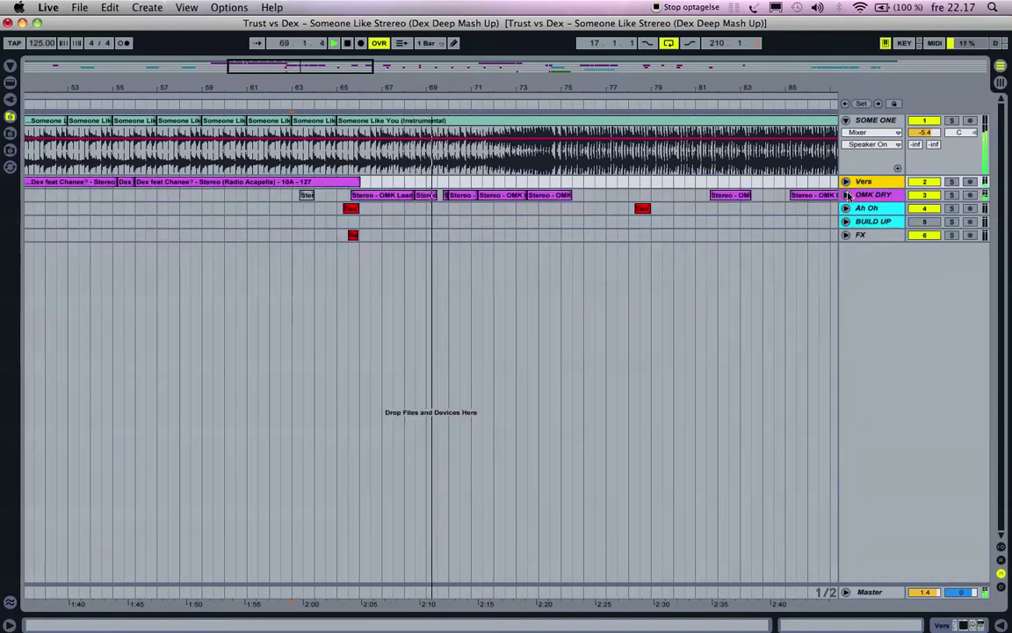
left_click(845, 194)
left_click(377, 195)
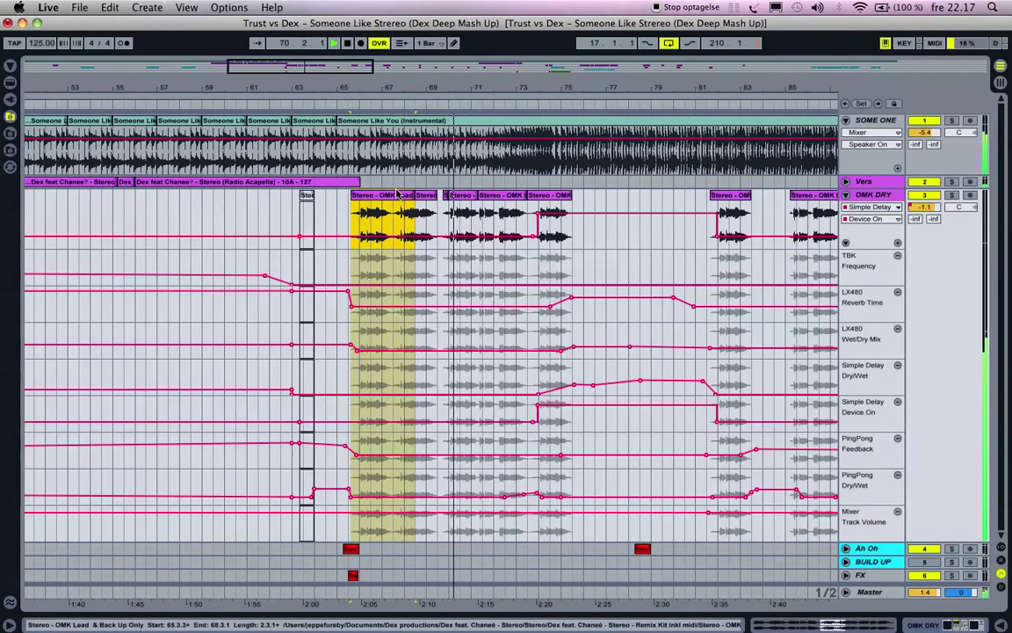
left_click_drag(270, 219, 325, 224)
key("Delete")
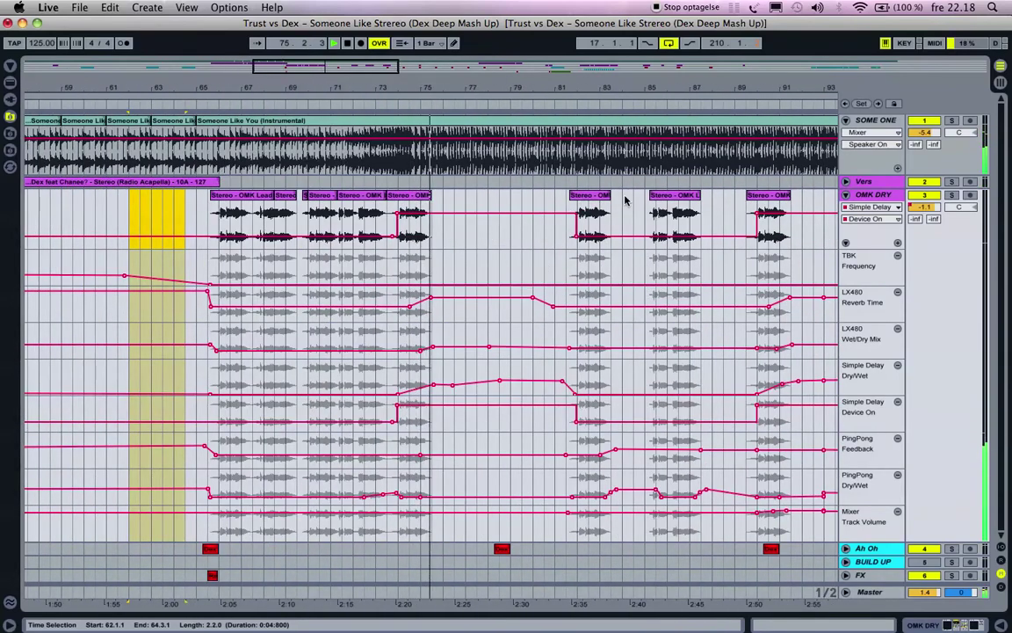
- Play the OMK DRY clip starting at 73.3.1 with its device chain shown and the help text pane hidden
left_click_drag(354, 66, 358, 4)
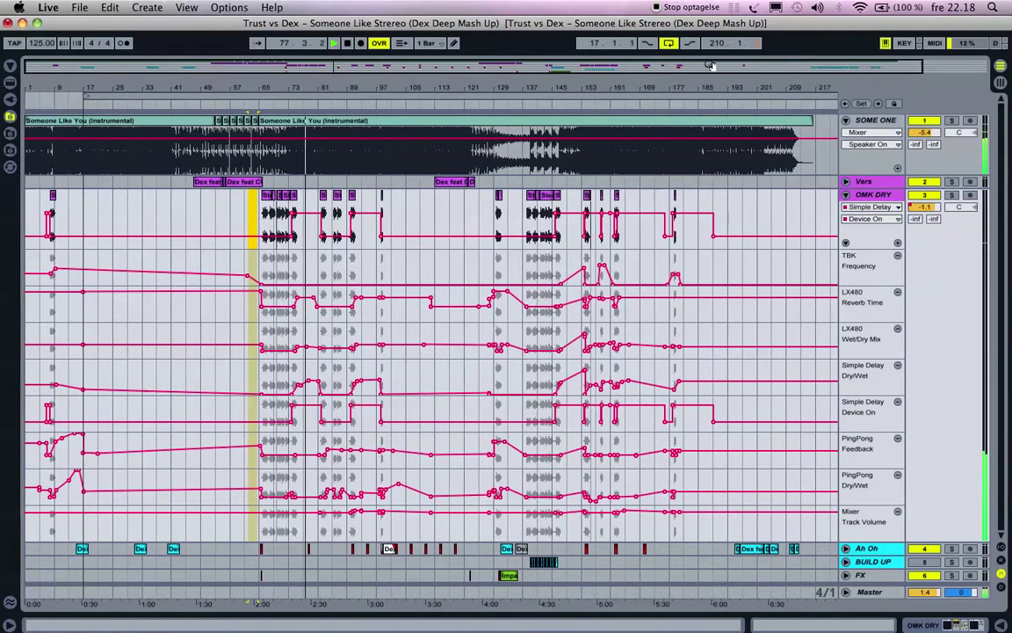
left_click(293, 199)
key("space")
key("space")
key("shift+Tab")
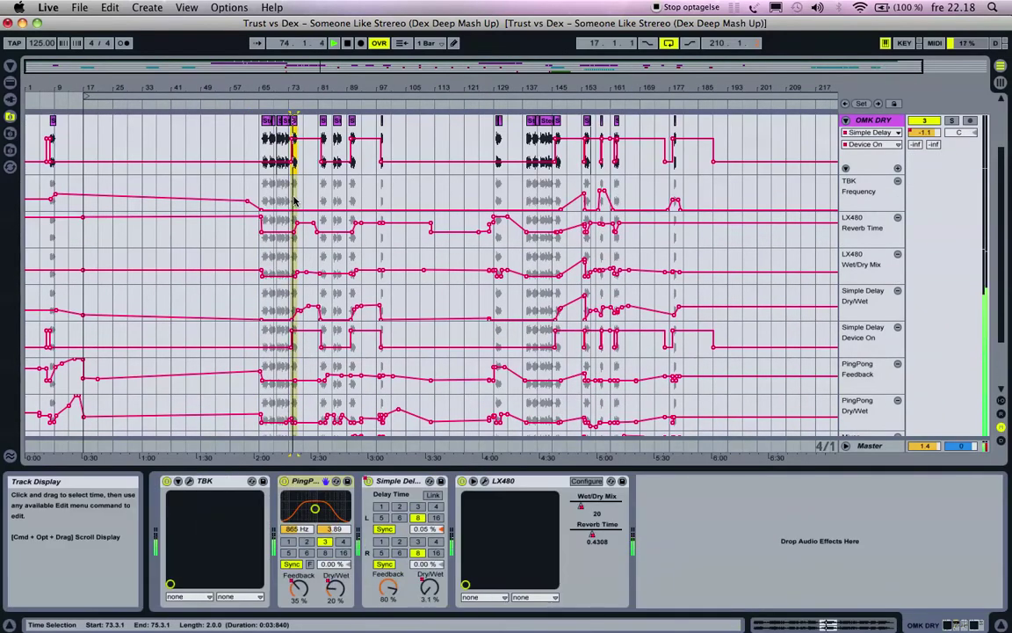
key("shift+question")
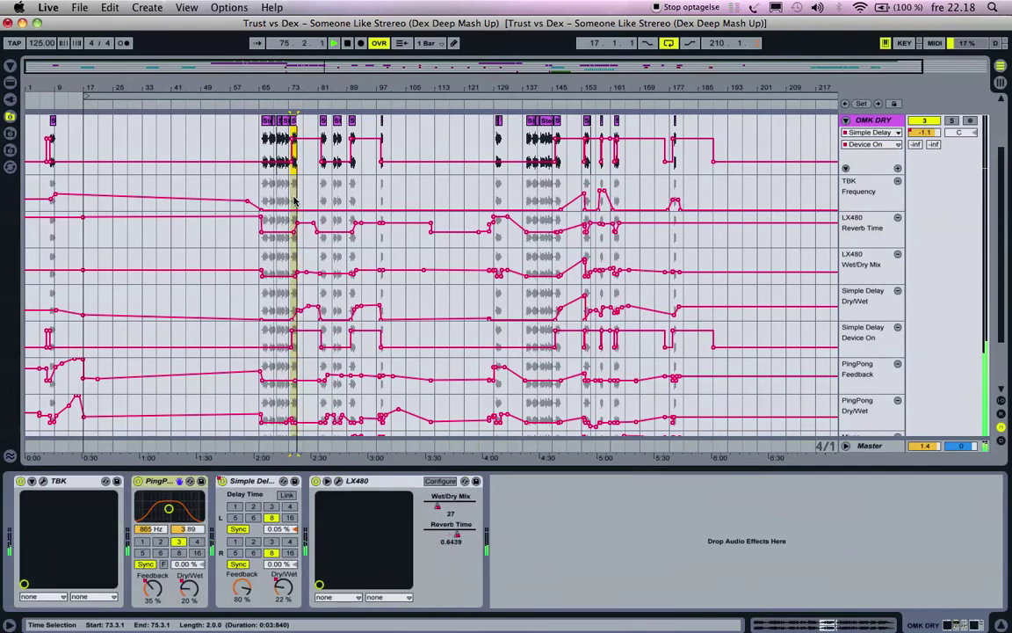
- Examine the Simple Delay and LX480 automation around the OMK DRY clip at bar 74, placing the insert marker at 74.1.1
key("plus")
key("plus")
key("plus")
key("plus")
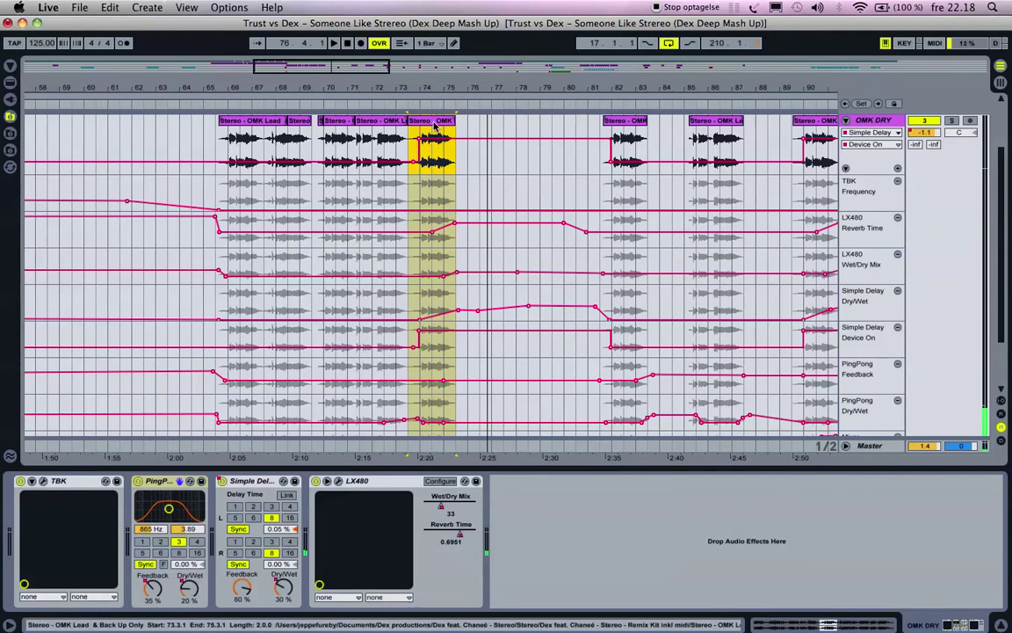
key("plus")
key("plus")
key("plus")
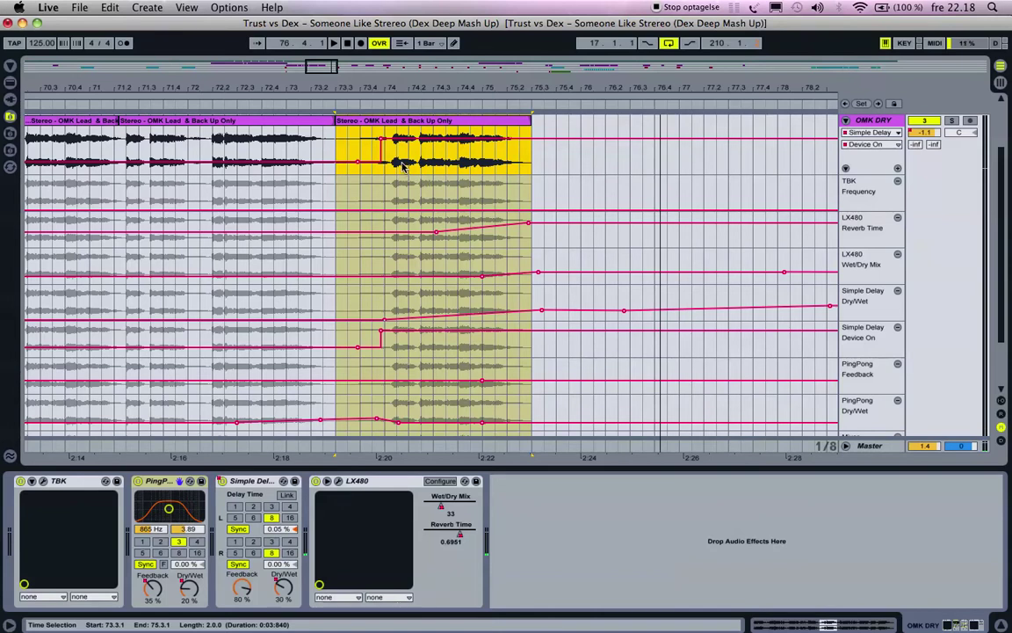
left_click(393, 160)
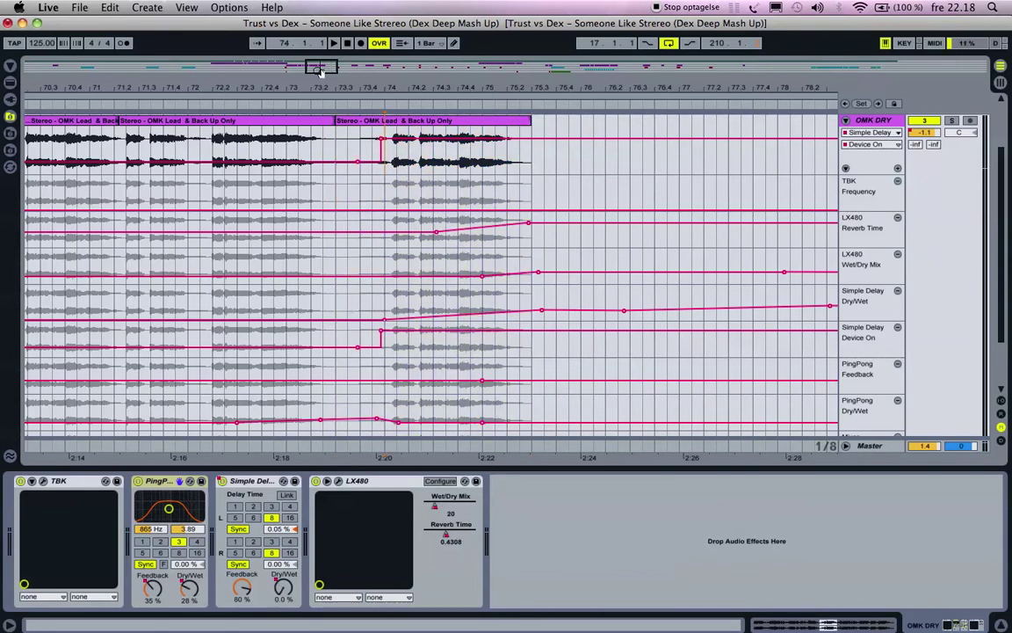
left_click_drag(320, 71, 319, 33)
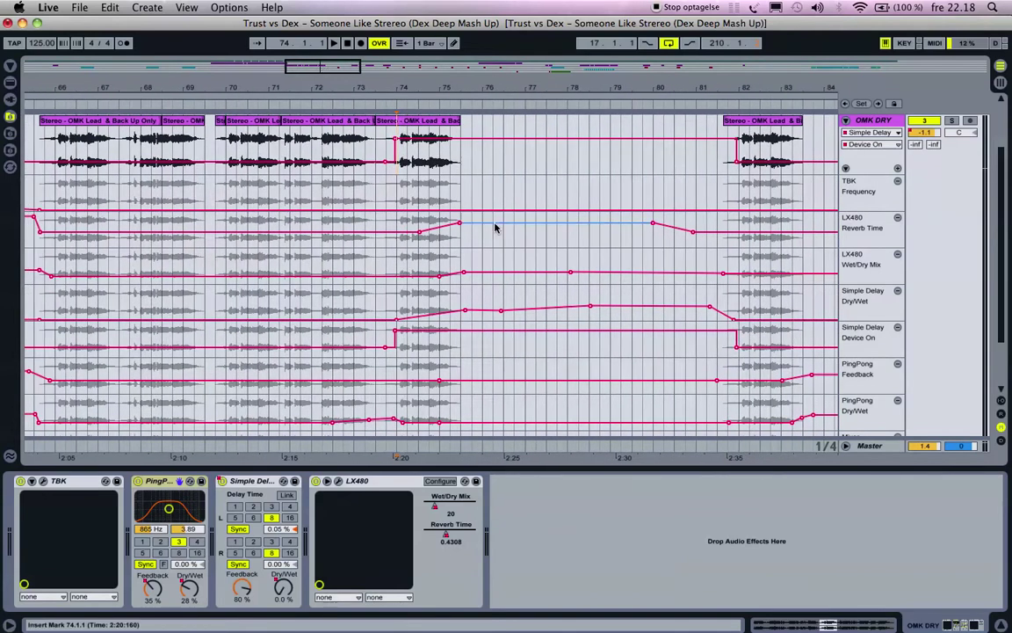
scroll(528, 318, "right", 3)
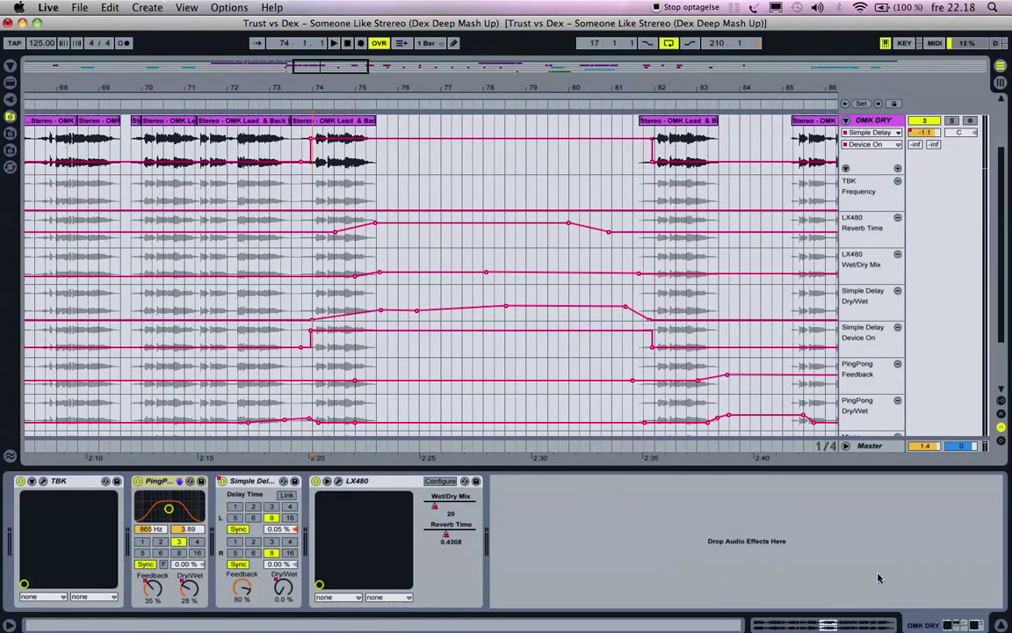
- Hide the device chain and shift three OMK DRY Simple Delay Dry/Wet breakpoints to about bars 75.4, 77 and 79 during playback
left_click(999, 627)
key("space")
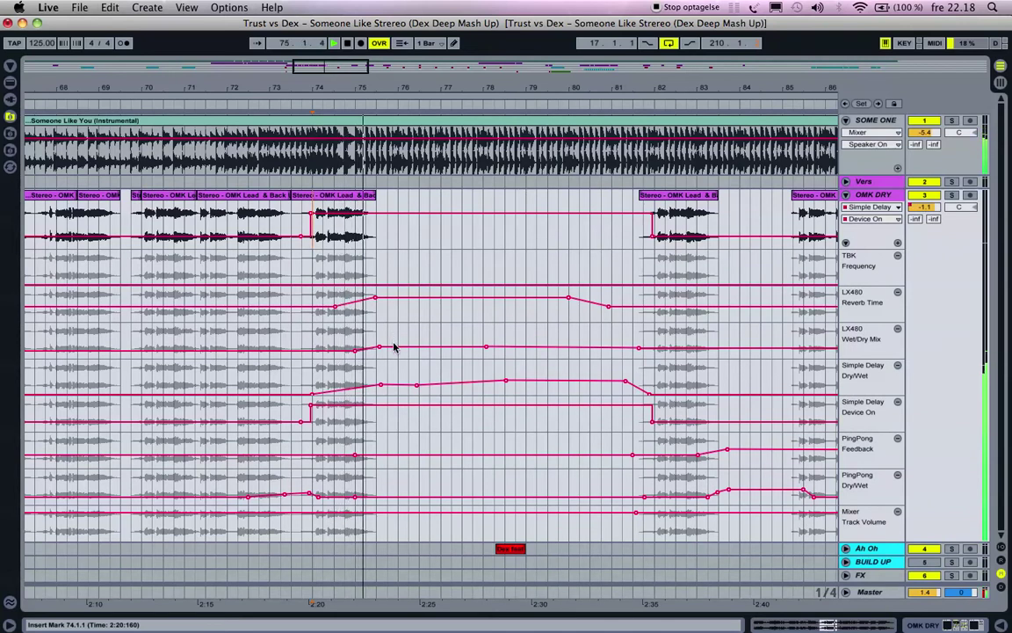
left_click(387, 384)
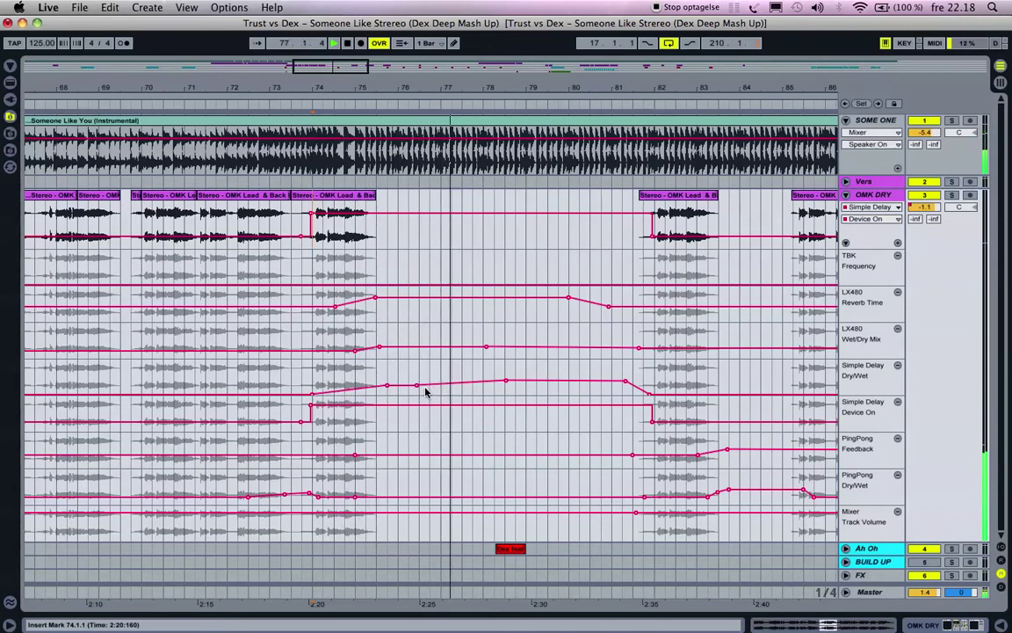
left_click_drag(416, 385, 440, 385)
left_click_drag(506, 381, 525, 380)
key("space")
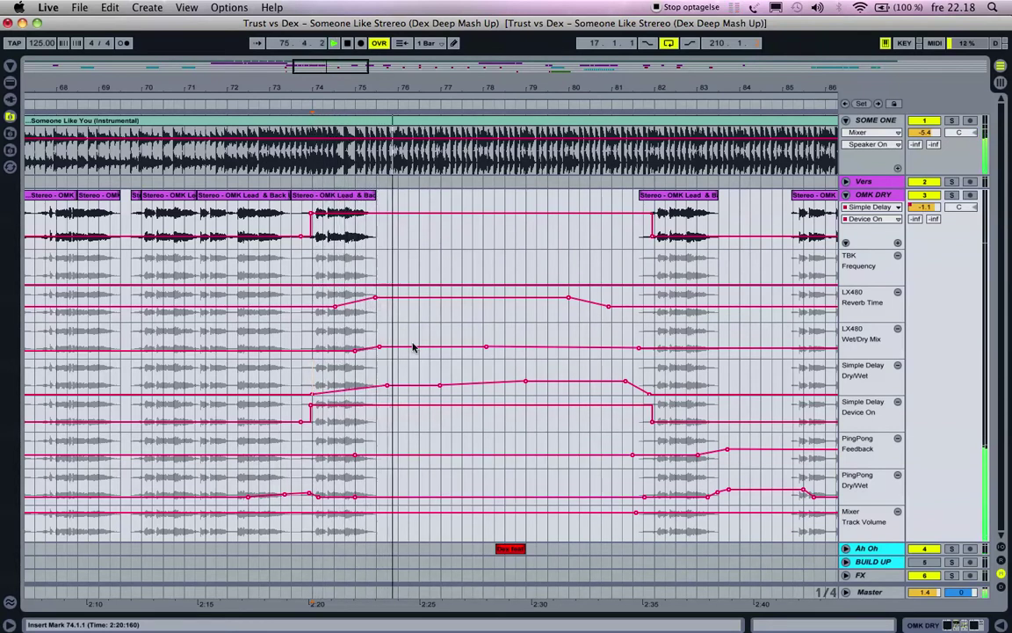
- Move the rising ends of the LX480 Wet/Dry Mix and Reverb Time ramps to about bar 76, auditioning the change
left_click_drag(379, 347, 397, 348)
left_click(301, 339)
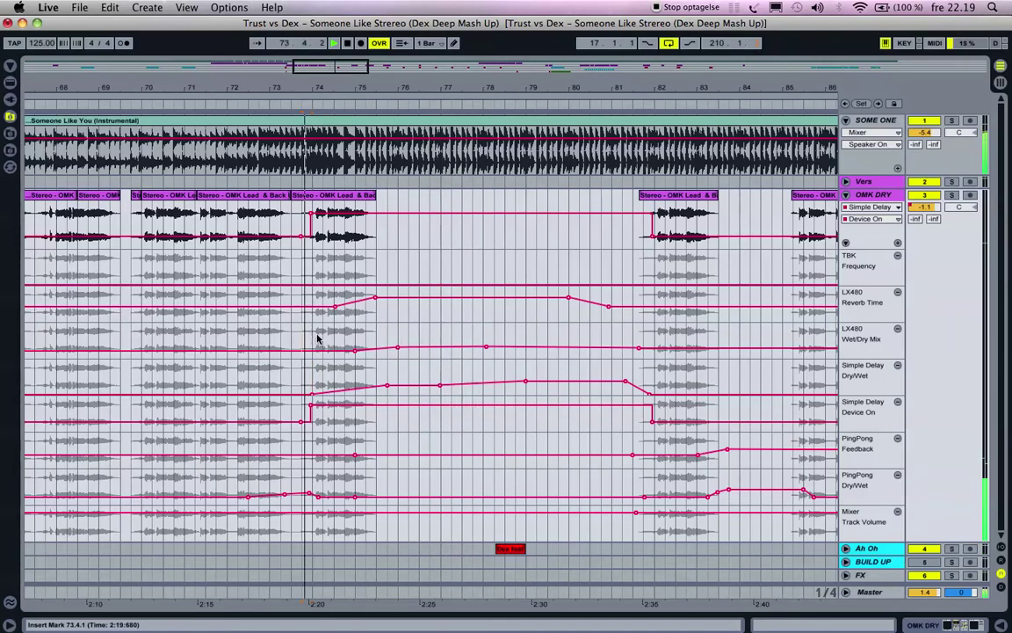
left_click_drag(376, 298, 395, 297)
left_click(231, 299)
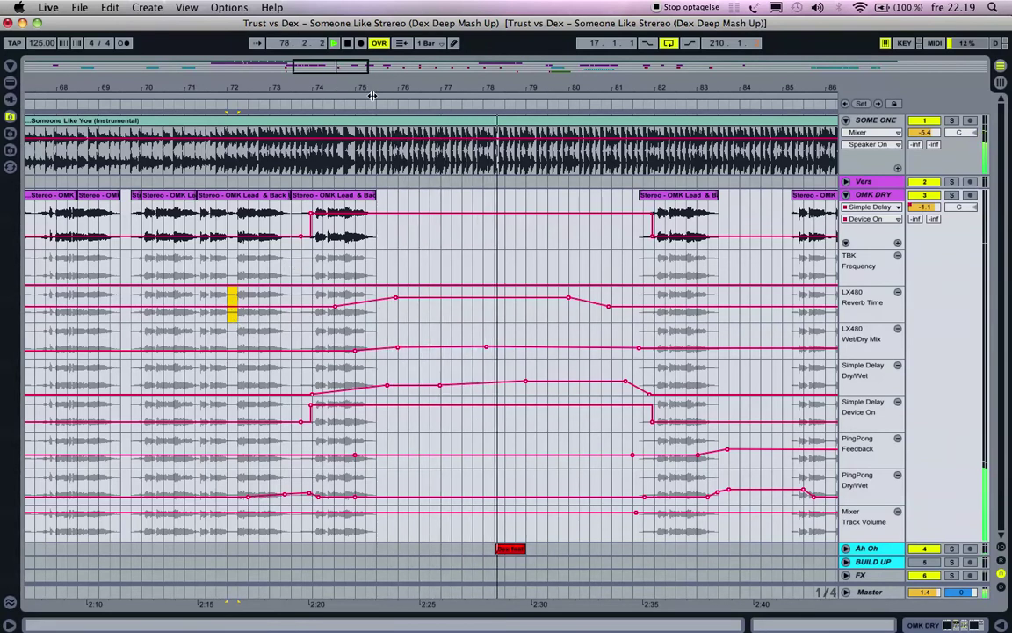
left_click(439, 230)
key("space")
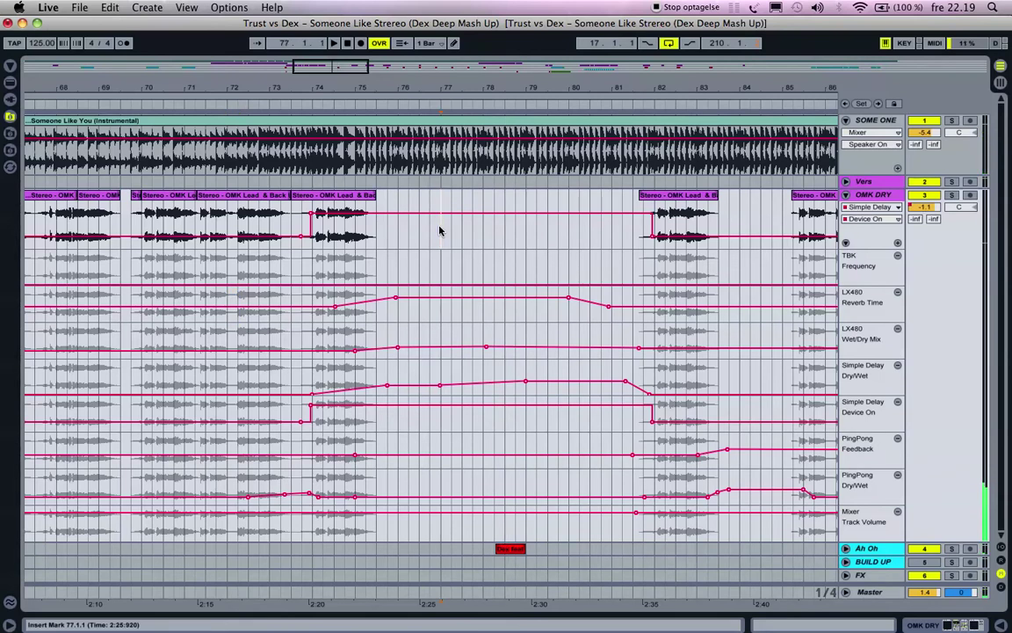
- Play the arrangement from the OMK DRY clip at 154.1.1 to hear how its delay and reverb automation behaves
key("minus")
key("minus")
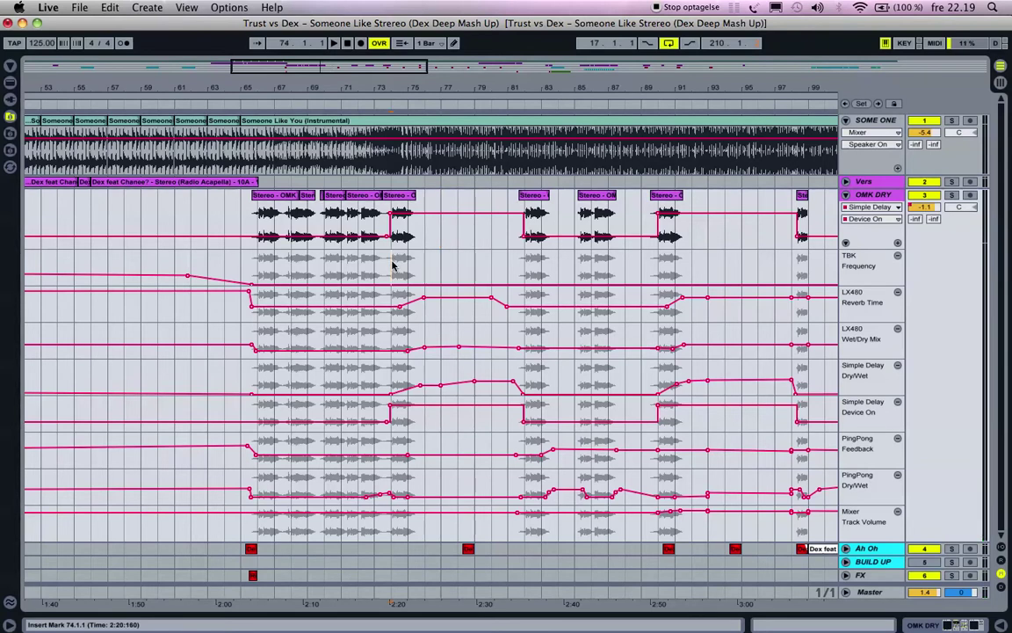
scroll(393, 265, "right", 5)
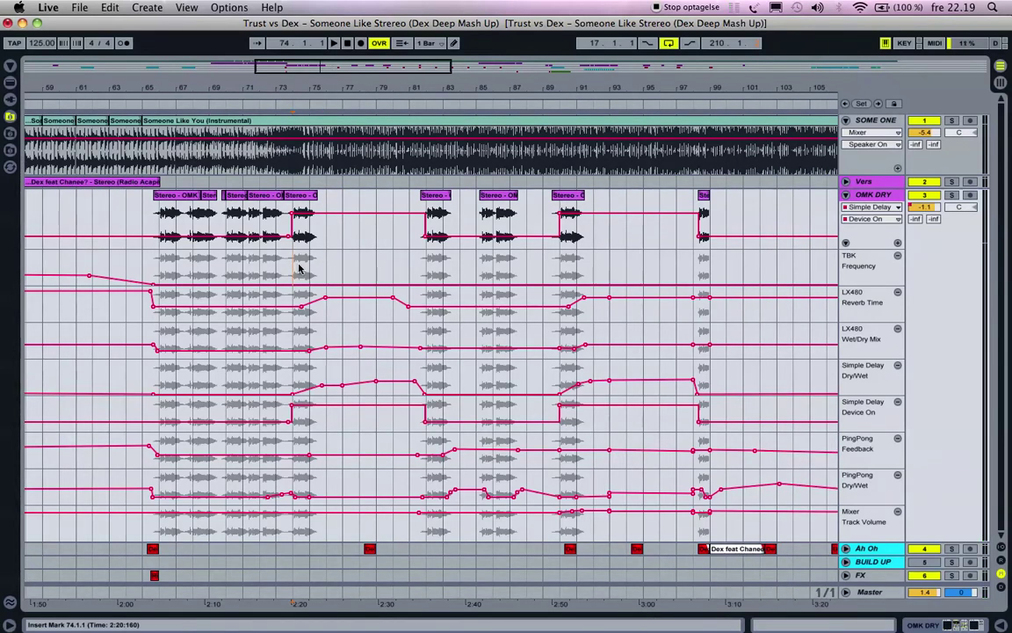
scroll(299, 268, "right", 2)
scroll(494, 240, "right", 20)
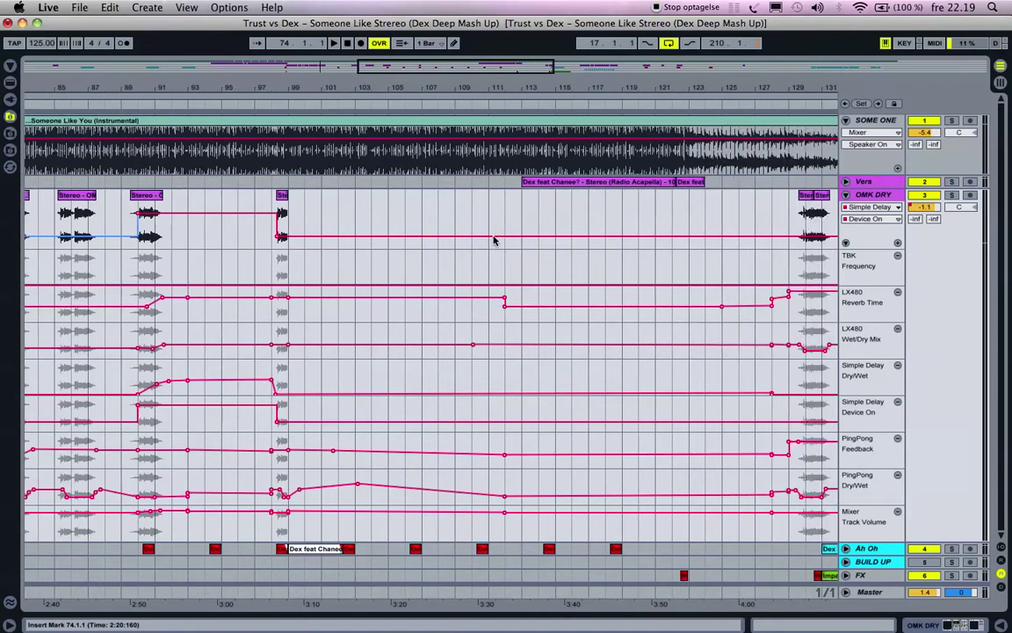
scroll(493, 240, "right", 8)
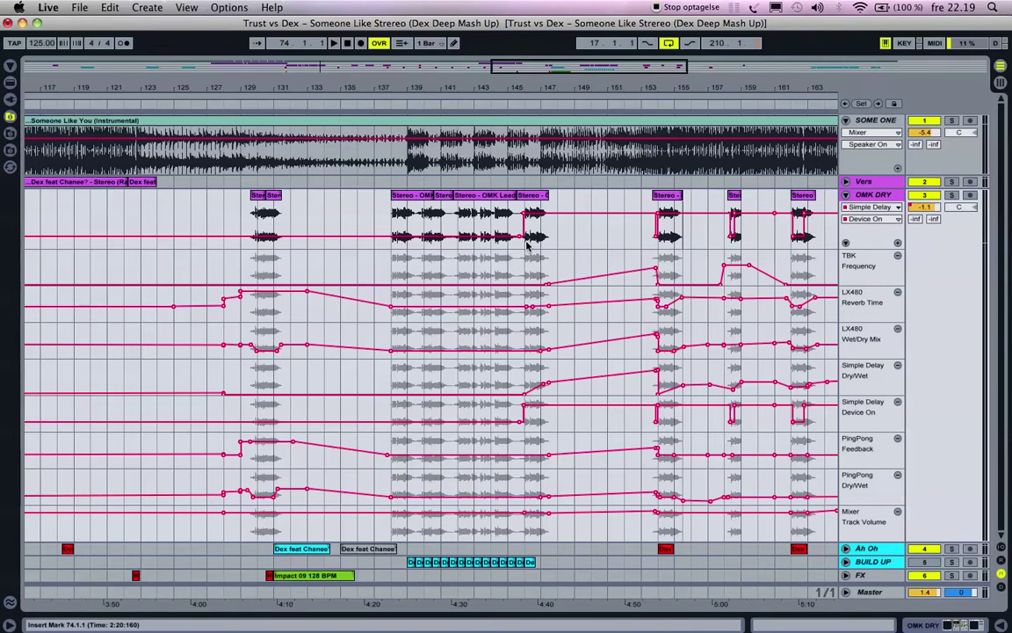
scroll(527, 246, "right", 10)
left_click(460, 249)
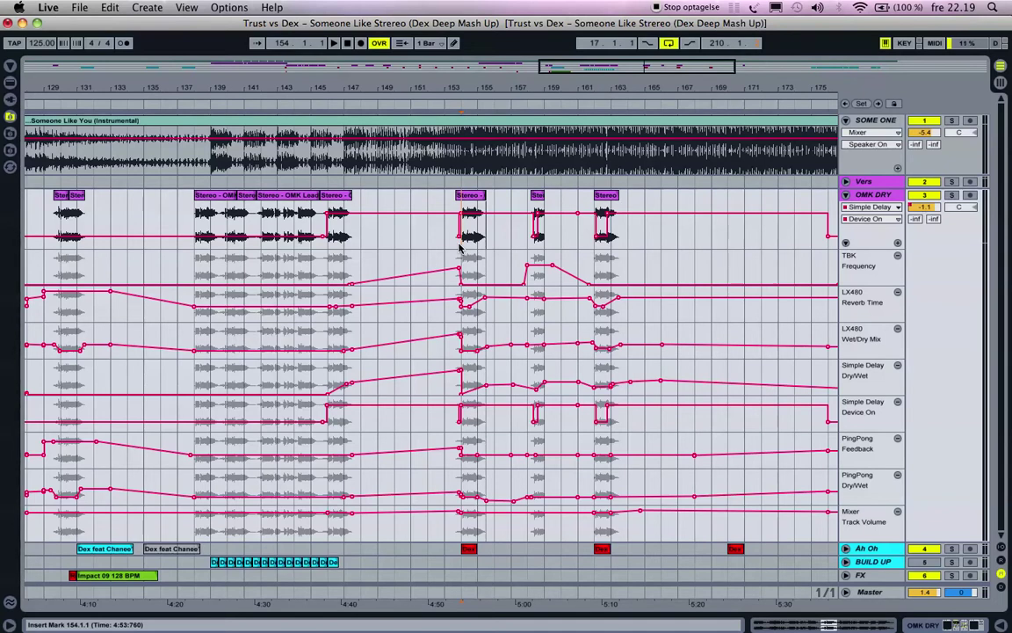
key("space")
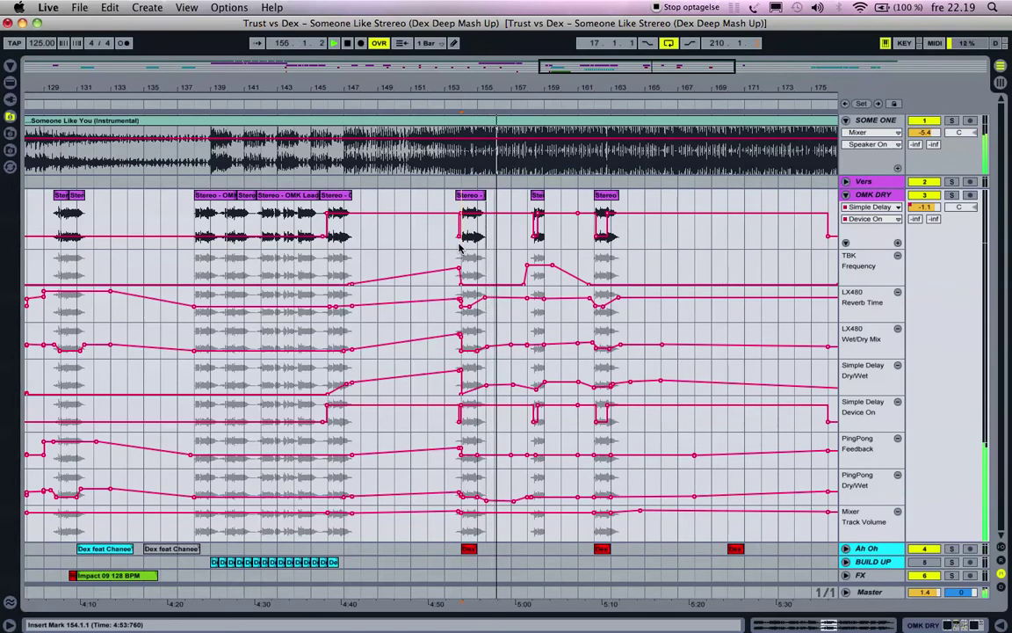
key("space")
- Solo the OMK DRY track and play its clips at 154.1.1 and 73.3.1 to compare their effects
left_click(953, 195)
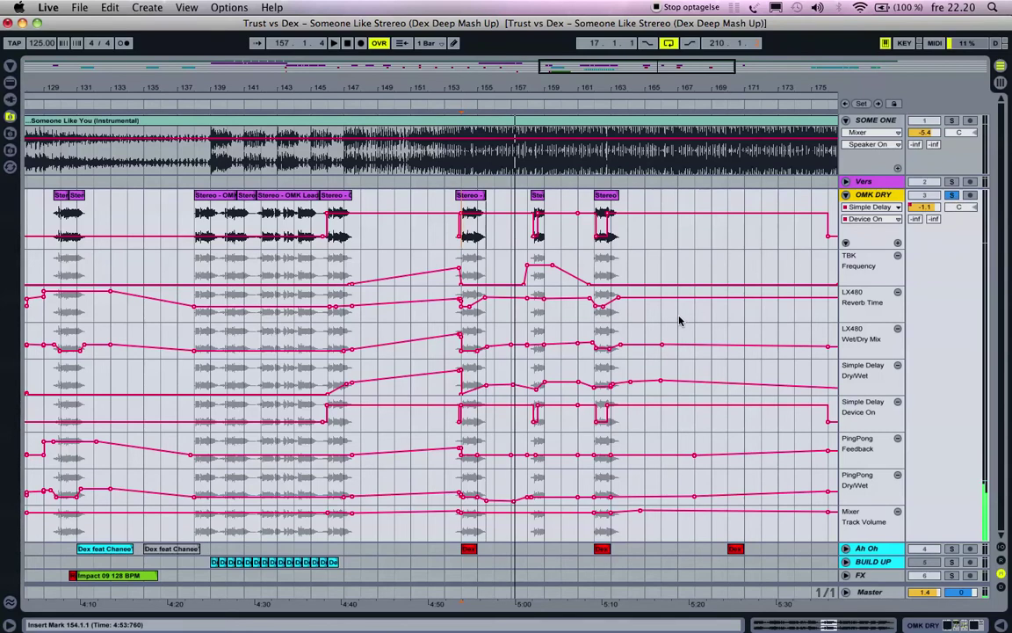
key("space")
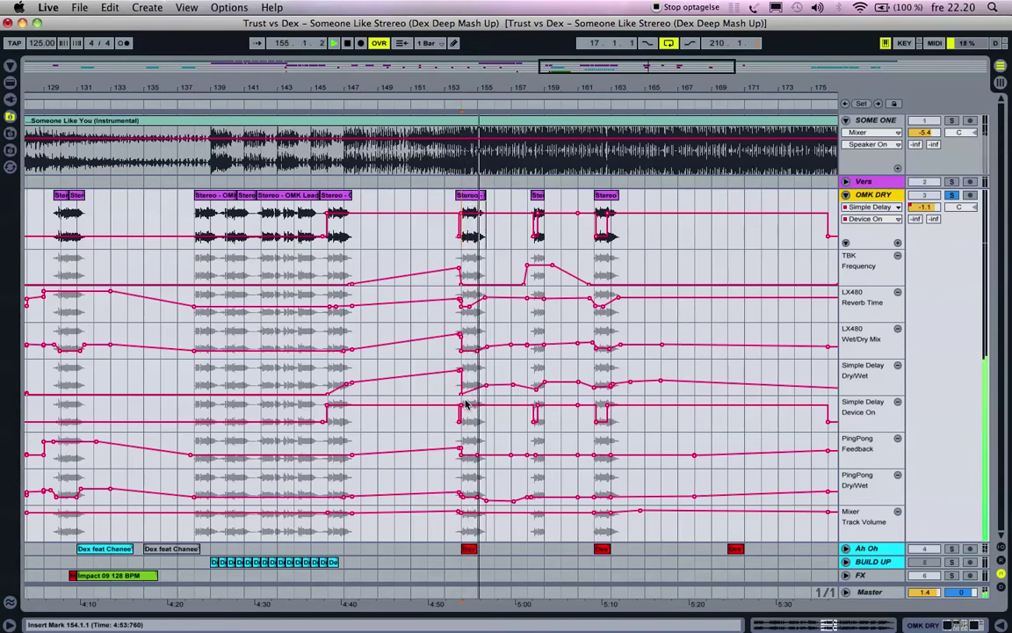
scroll(466, 405, "left", 10)
scroll(465, 404, "left", 12)
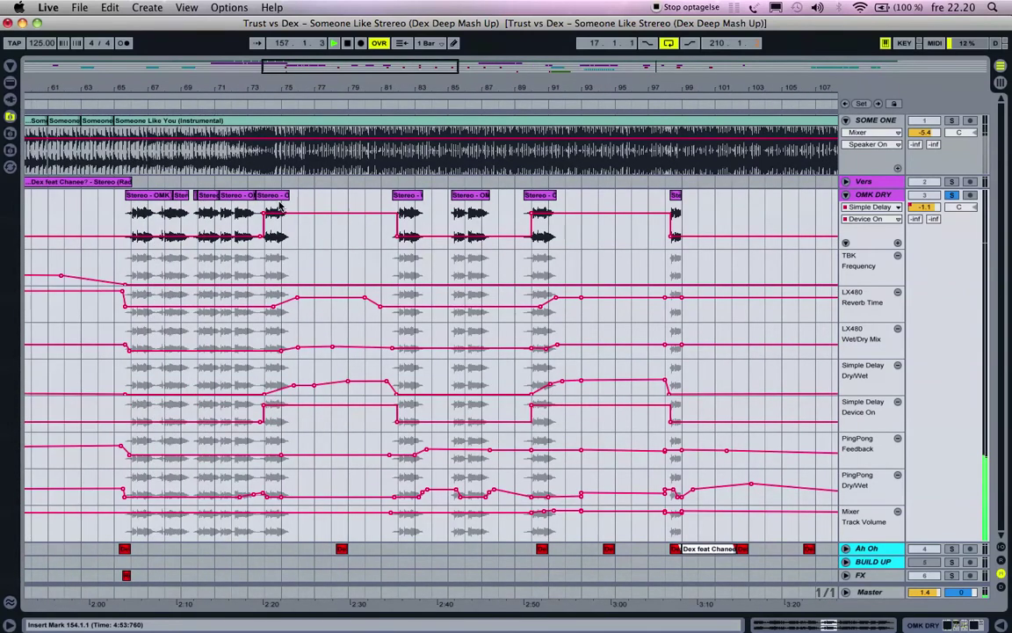
left_click(278, 196)
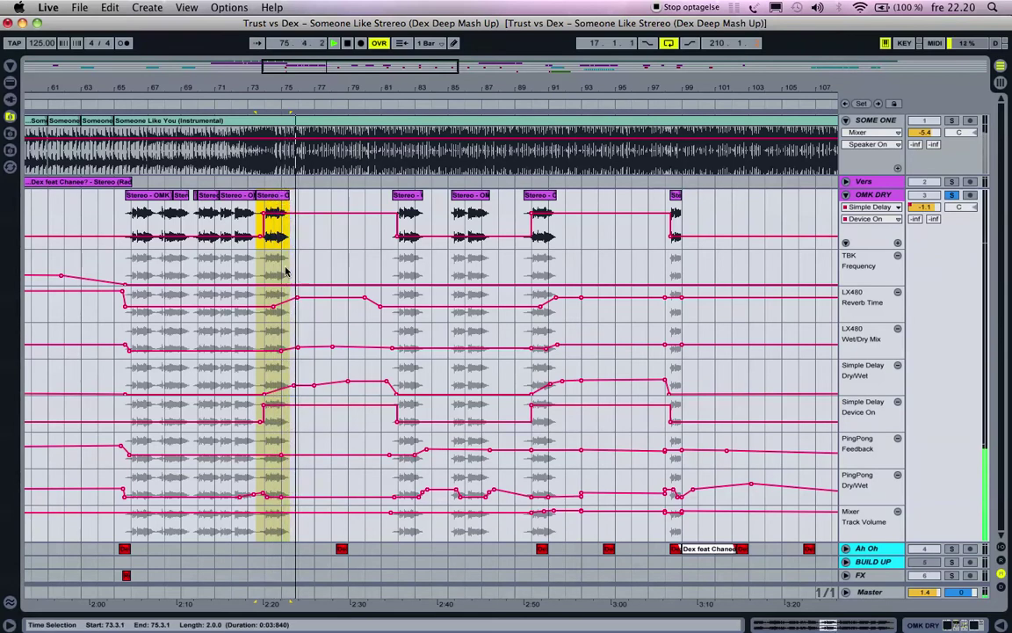
left_click(314, 376)
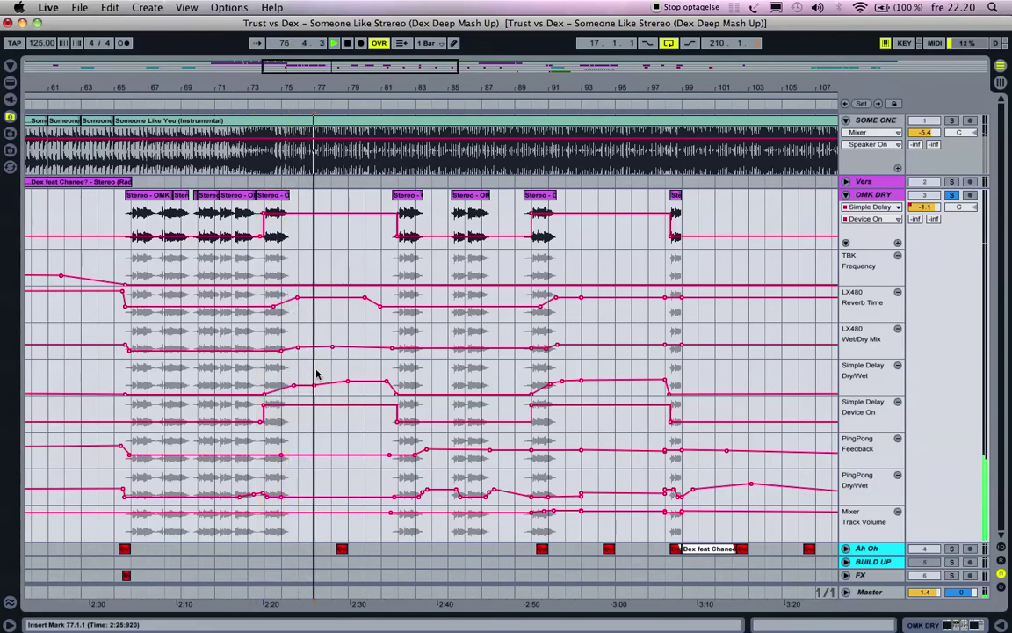
- Copy the OMK DRY range from 154.1.1 to 158.1.1 with its automation, paste it at 74.1.1 and audition it
scroll(315, 368, "right", 20)
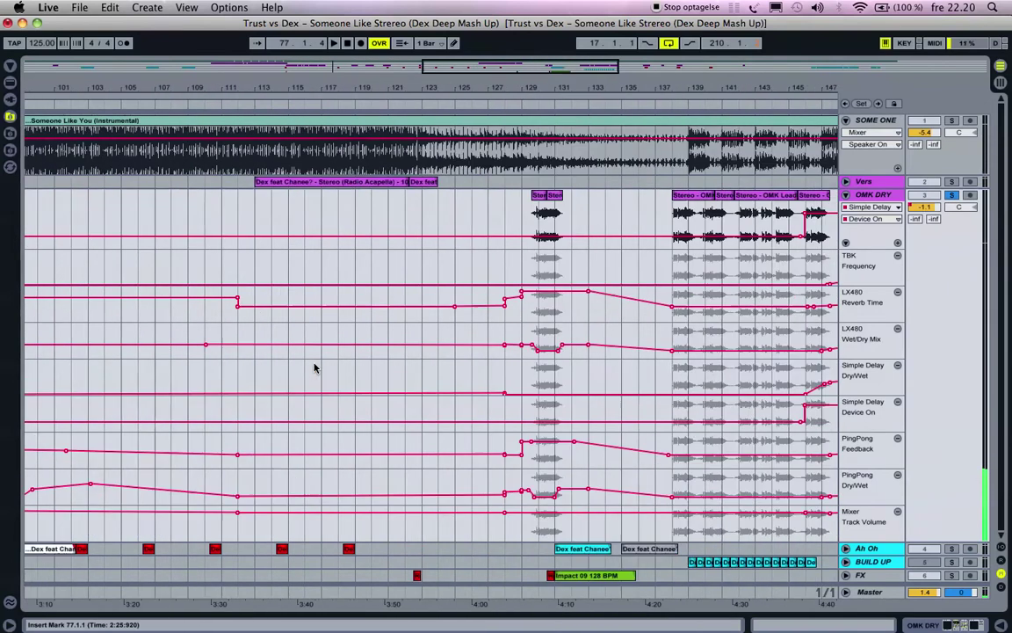
scroll(315, 367, "left", 5)
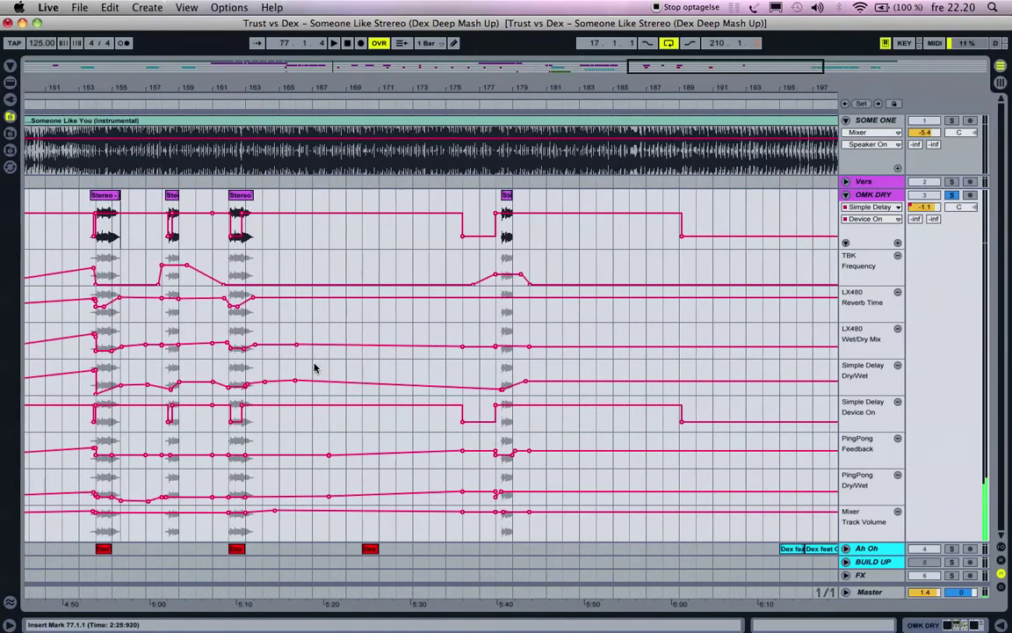
scroll(297, 312, "left", 1)
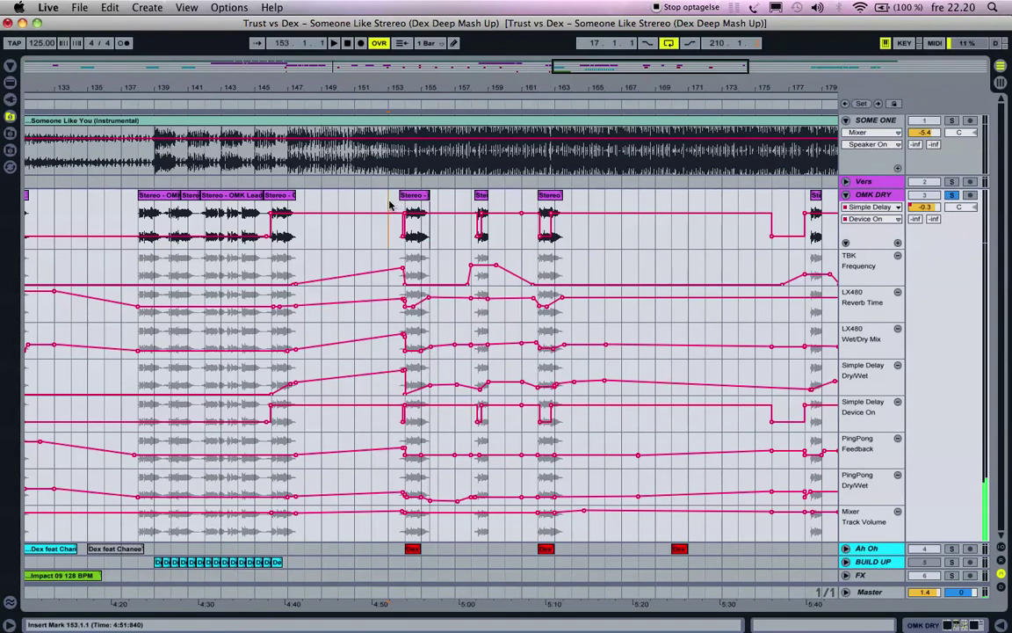
left_click_drag(390, 205, 478, 213)
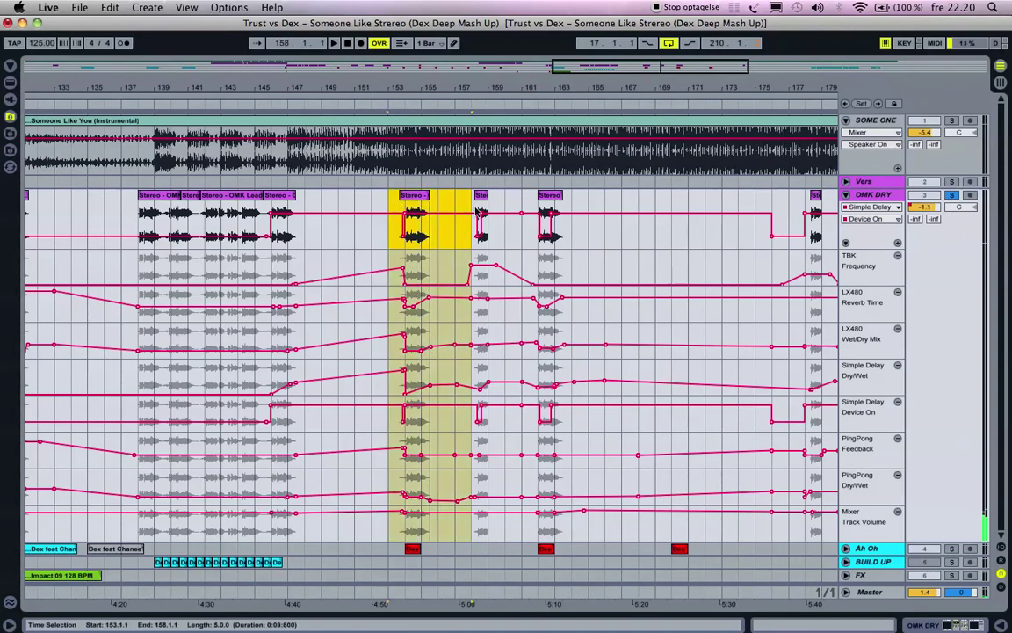
left_click(423, 201)
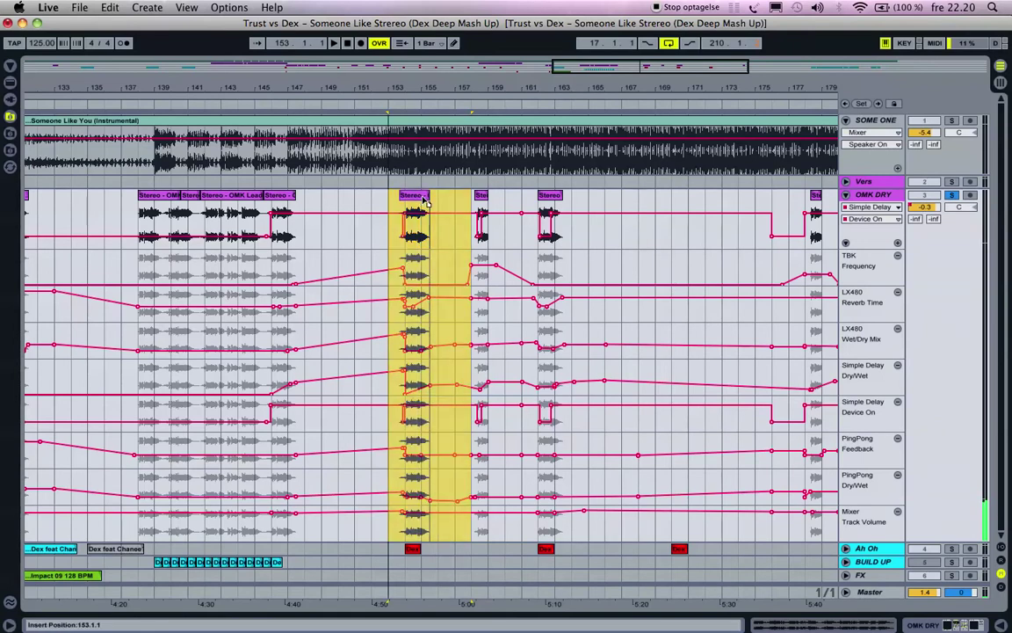
key("super+c")
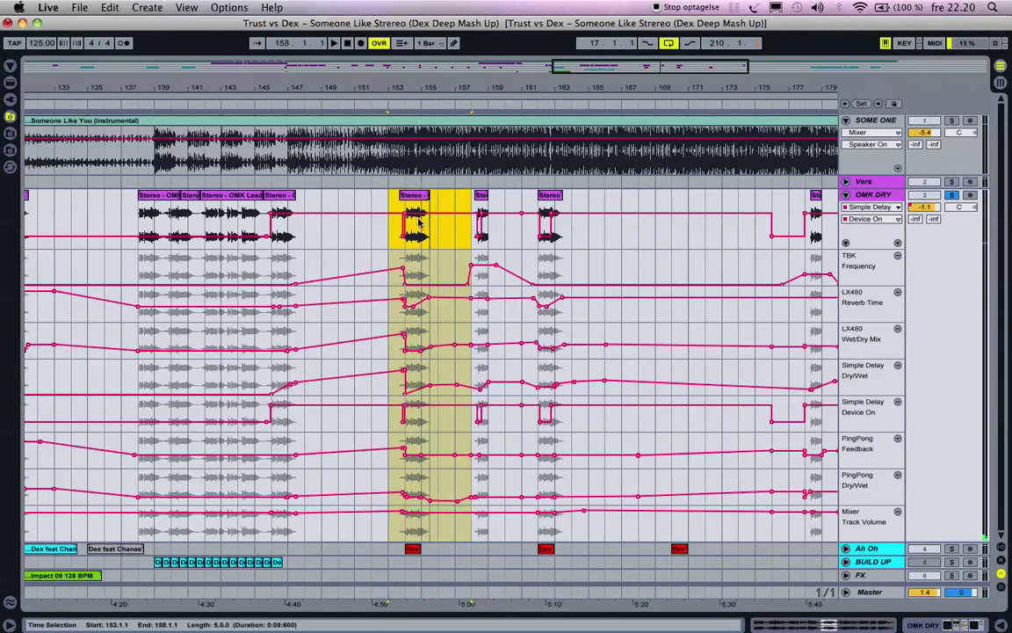
left_click(407, 244)
left_click_drag(406, 245, 464, 261)
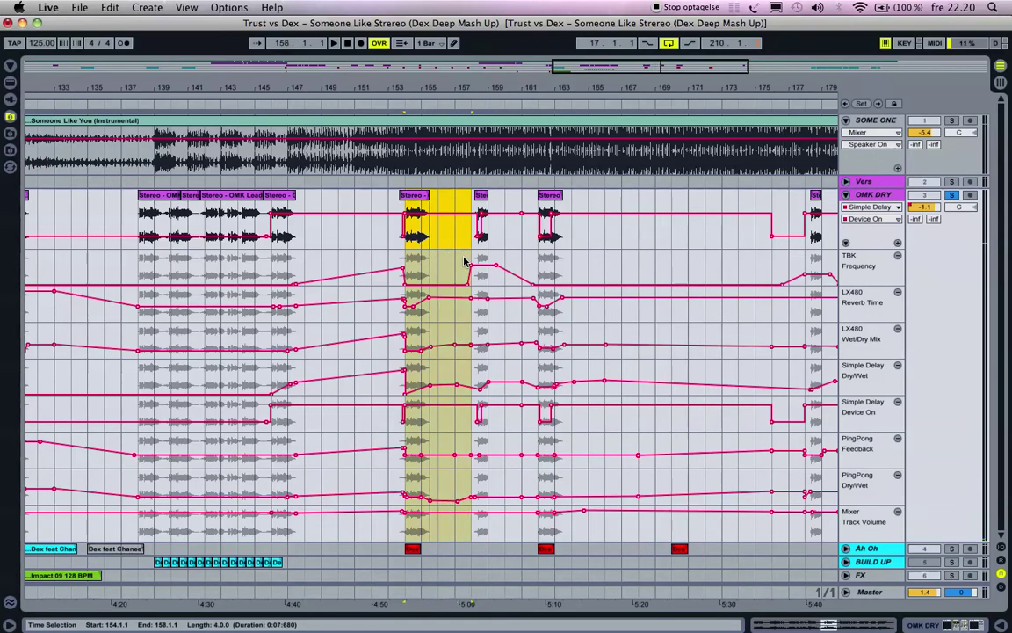
left_click_drag(420, 200, 289, 220)
key("space")
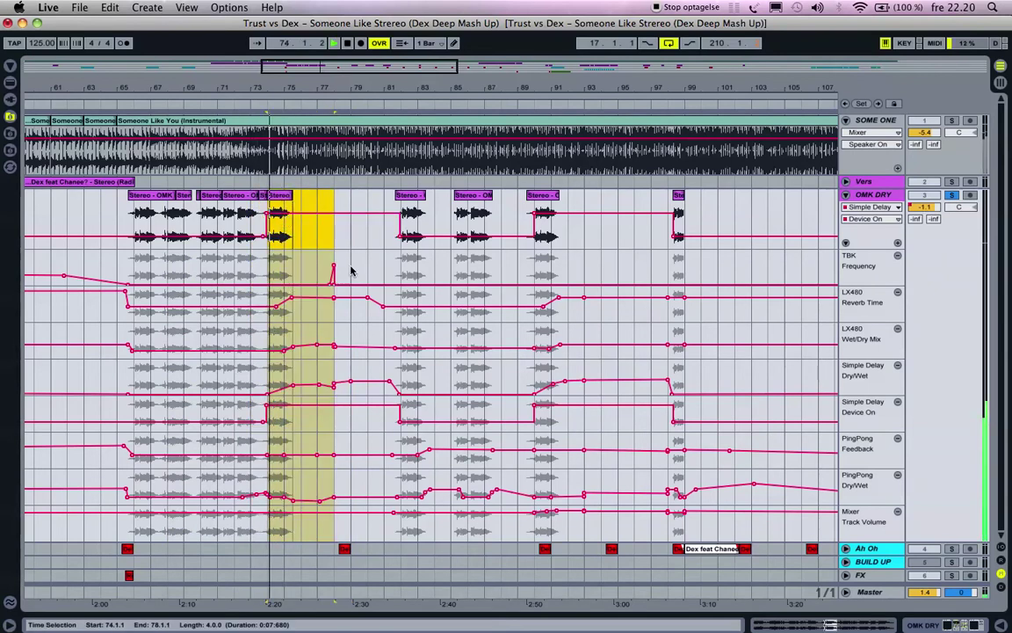
- Flatten the pasted TBK Frequency spike near bar 78 and unsolo OMK DRY, auditioning the mix from 72.1.1
left_click(347, 271)
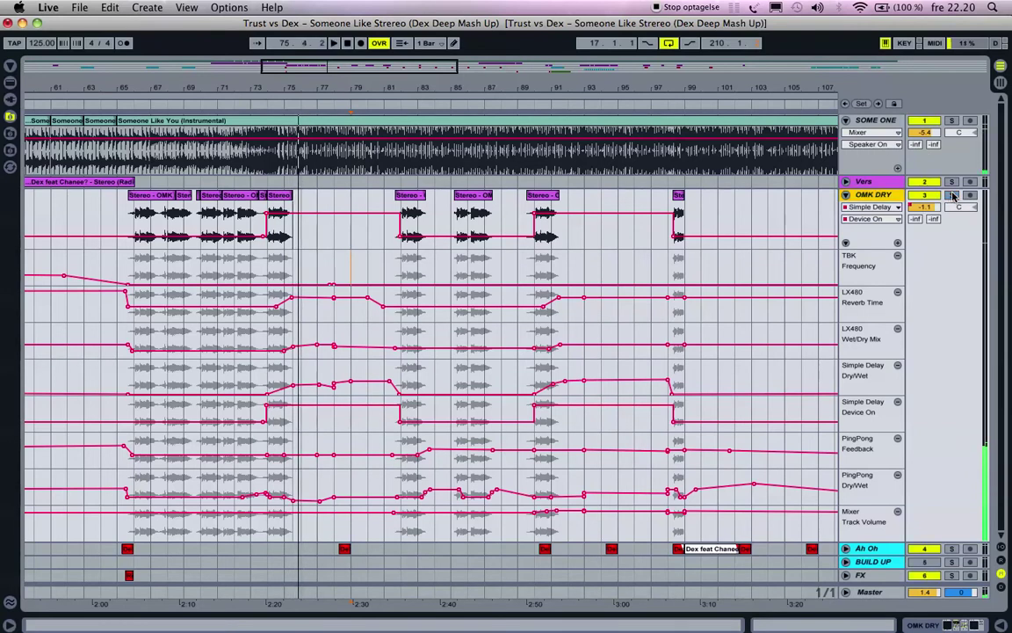
key("space")
left_click(240, 230)
key("space")
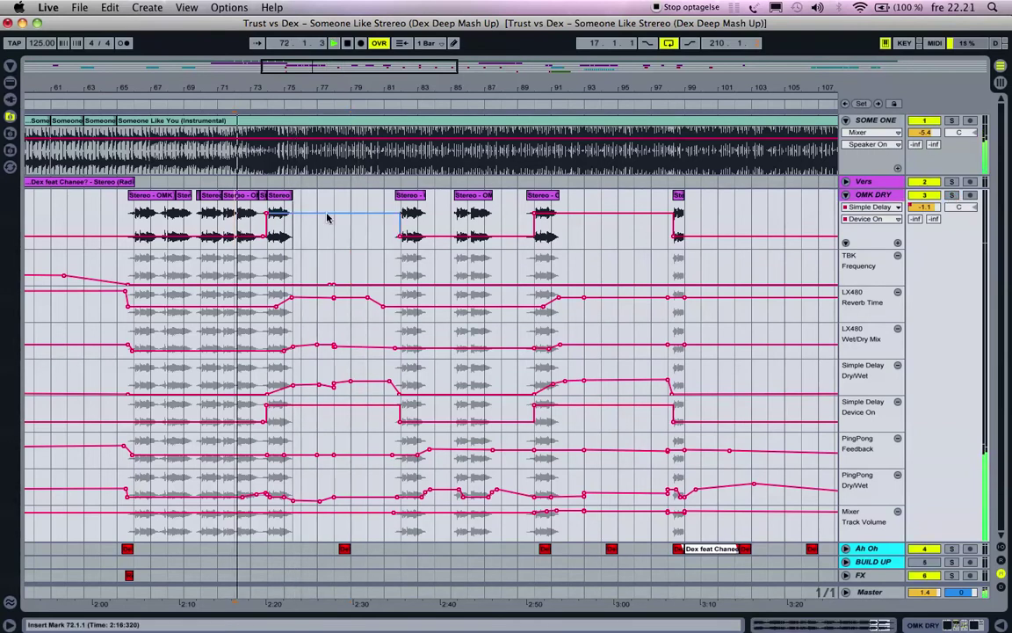
- Delete the Simple Delay Dry/Wet breakpoints at bars 78 and 79 and lower the two around bars 75.5 and 77 to about 20%
left_click(351, 382)
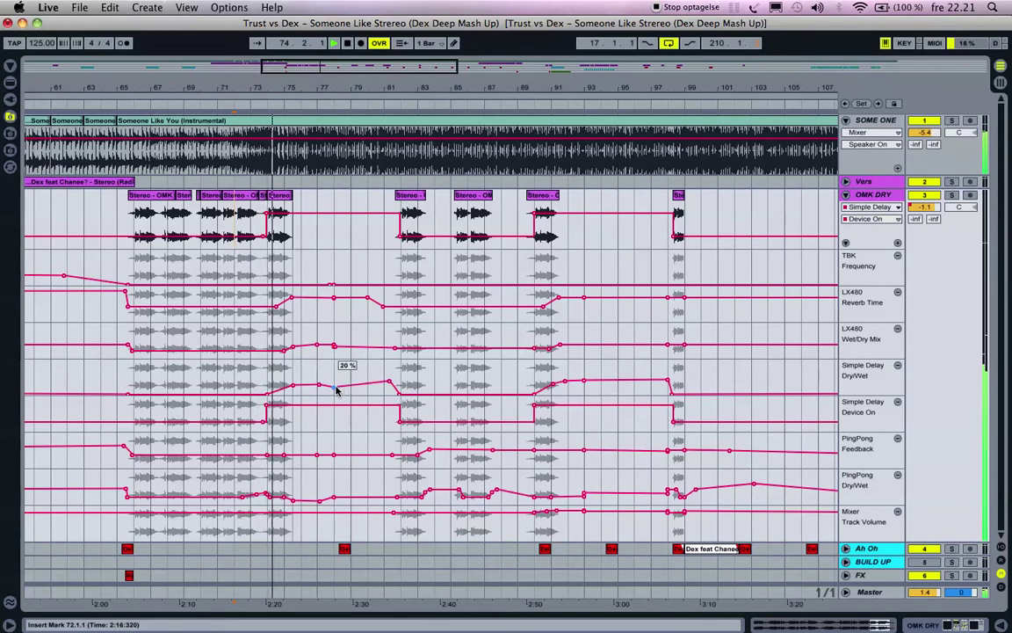
left_click(334, 387)
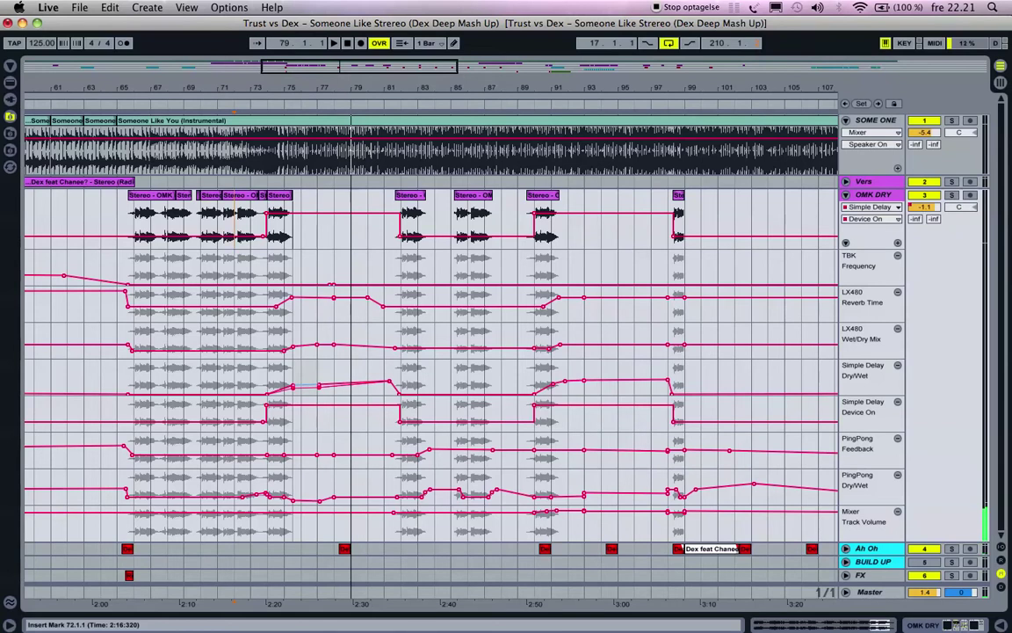
left_click(266, 385)
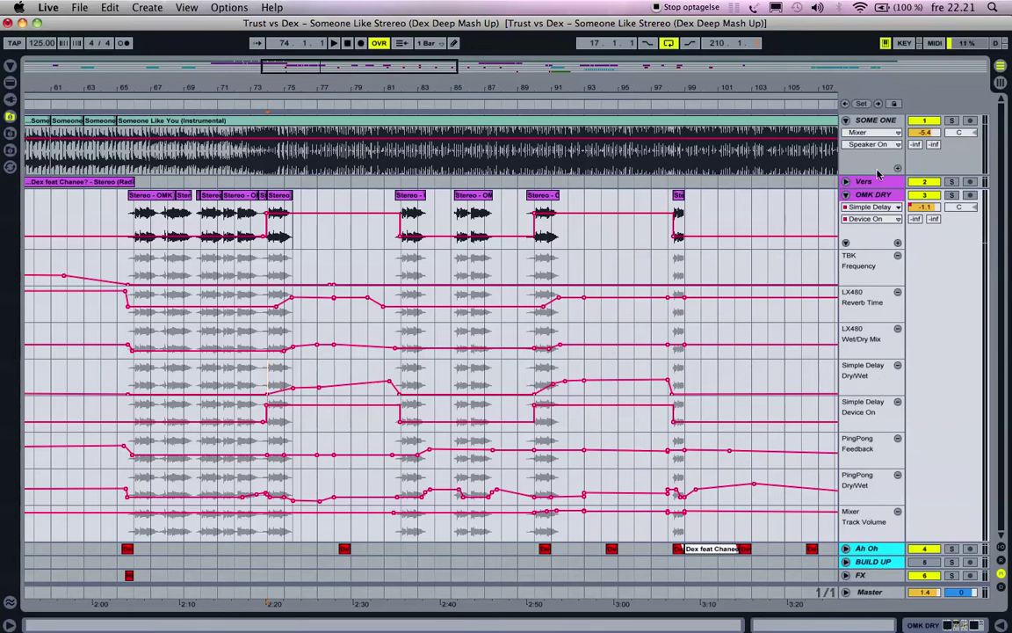
- Display the OMK DRY device chain with Simple Delay selected and play from 74.1.1
double_click(870, 196)
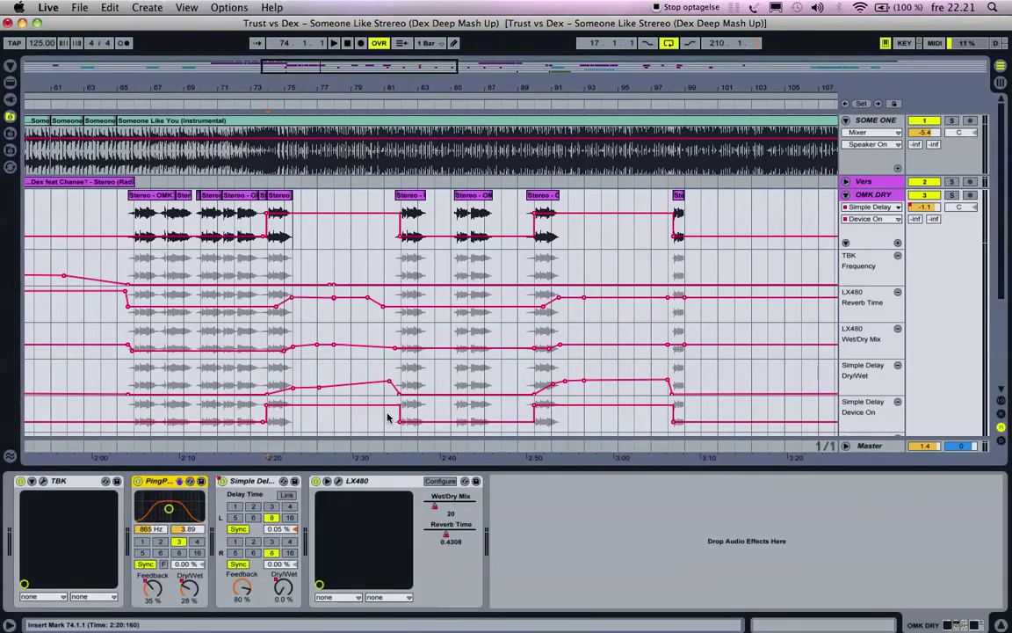
left_click(249, 482)
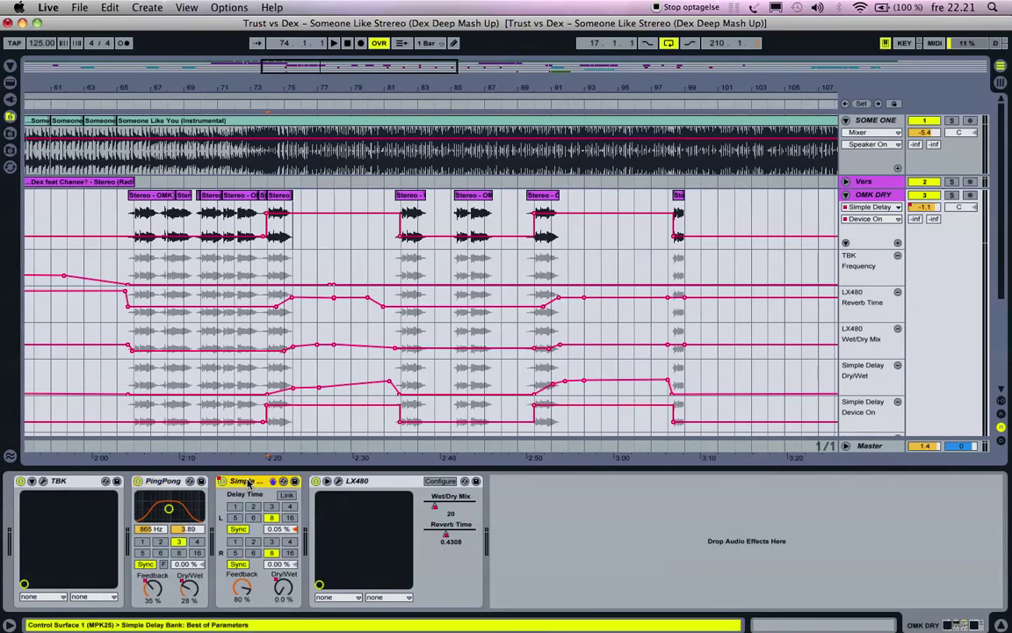
key("space")
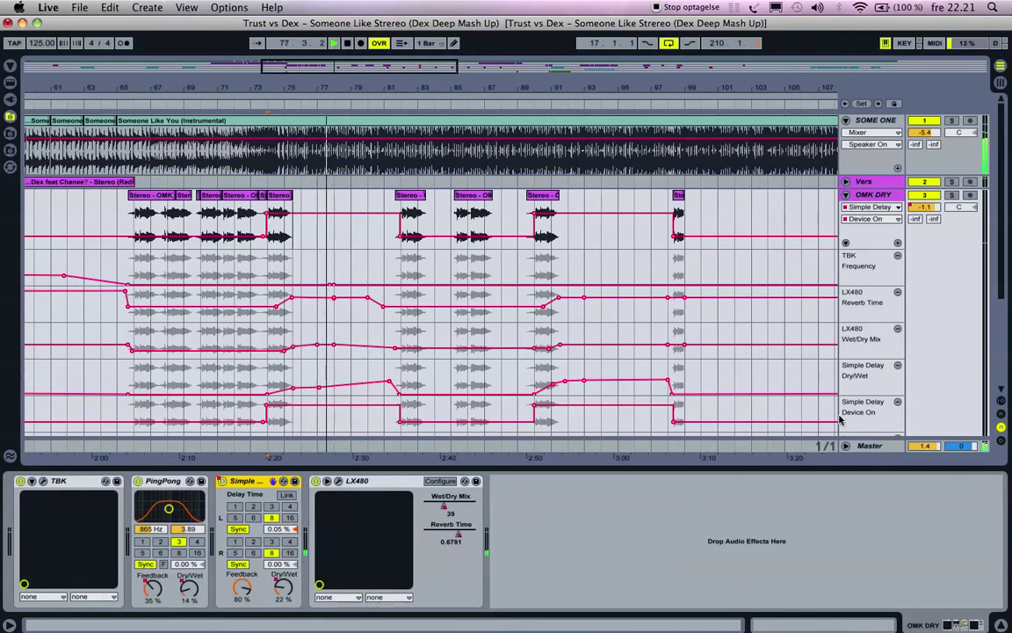
- Hide the device chain and slightly raise the Simple Delay Dry/Wet breakpoints around bars 75.5 and 77
left_click(1000, 625)
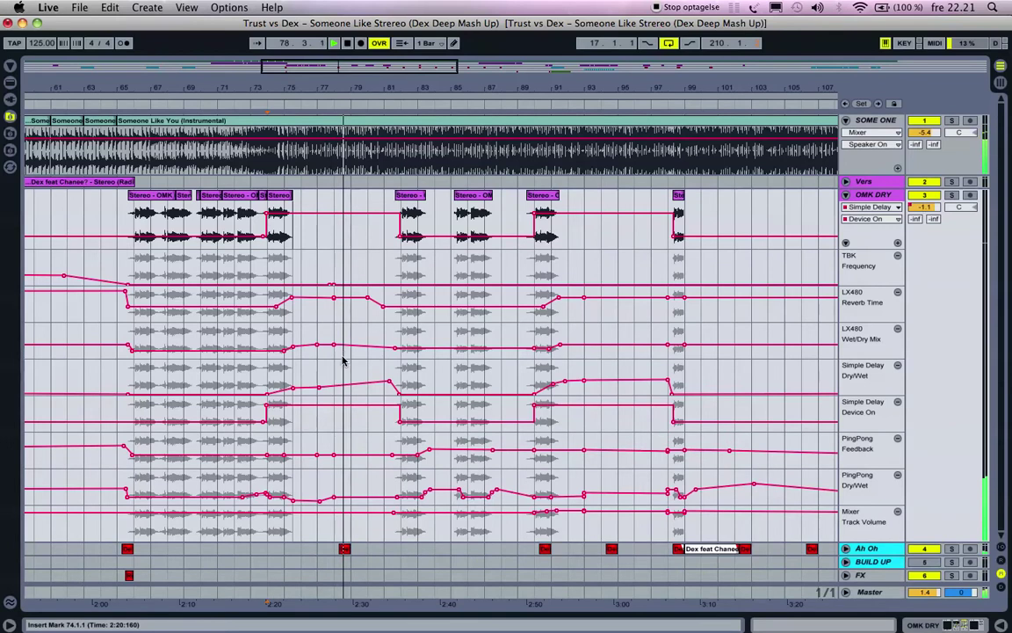
mouse_move(318, 387)
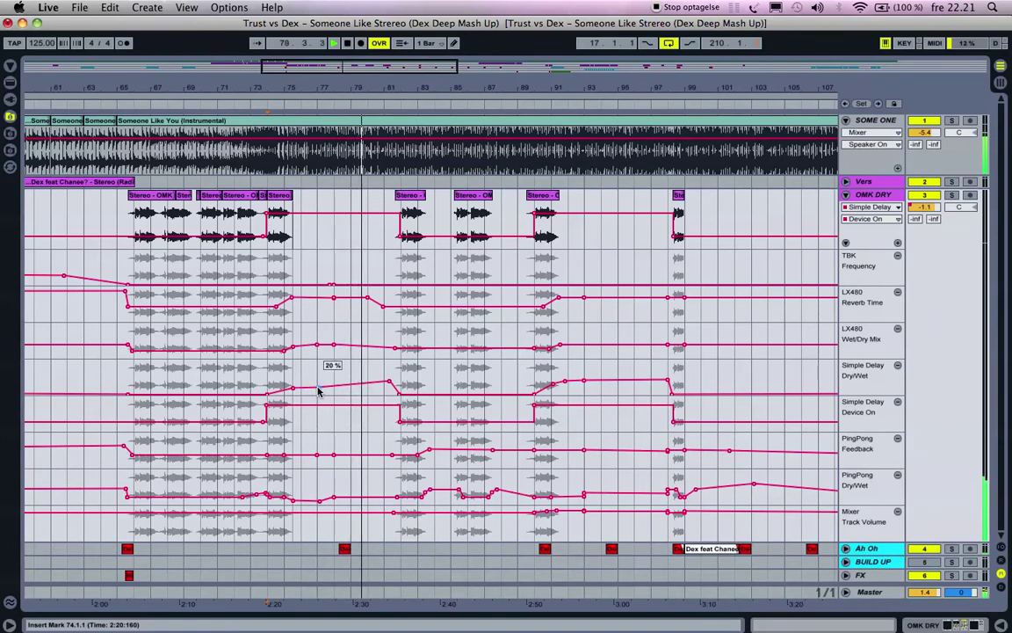
key("space")
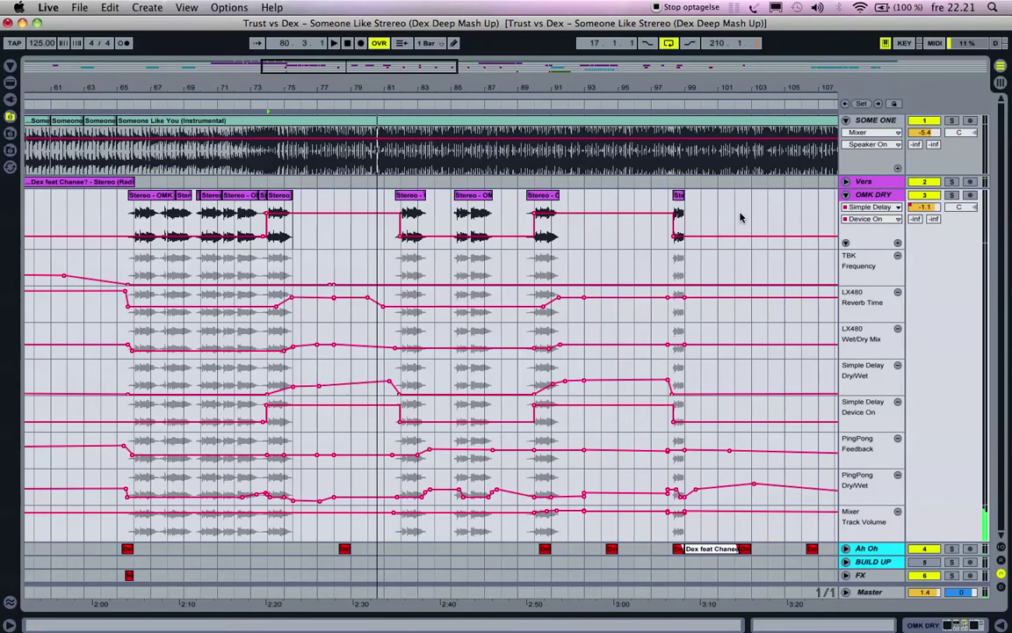
- Fold the OMK DRY automation lanes and play the arrangement from 75.1.1
left_click(845, 194)
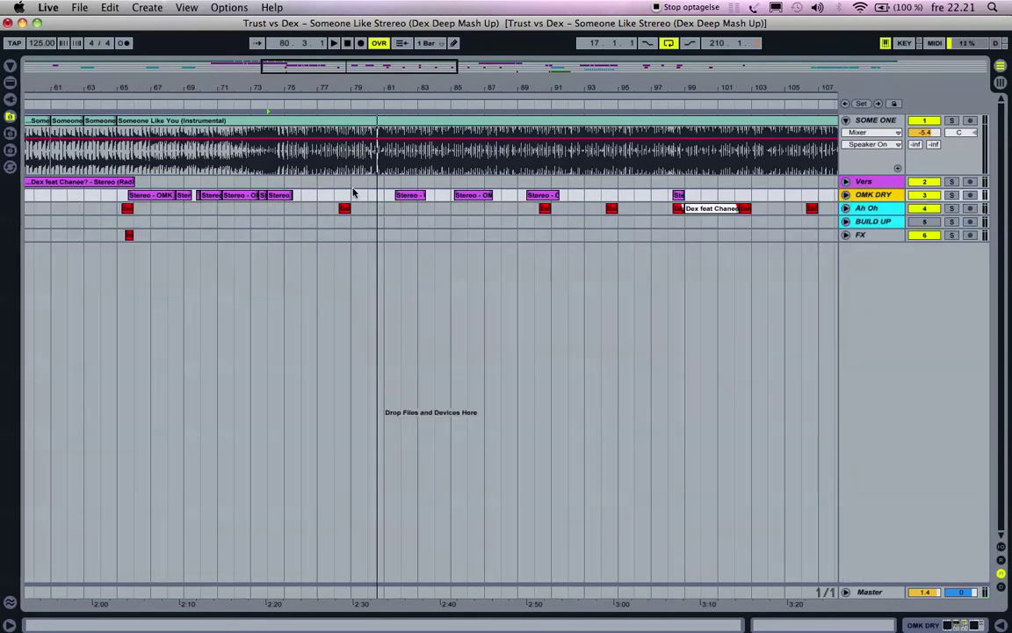
left_click(285, 207)
key("space")
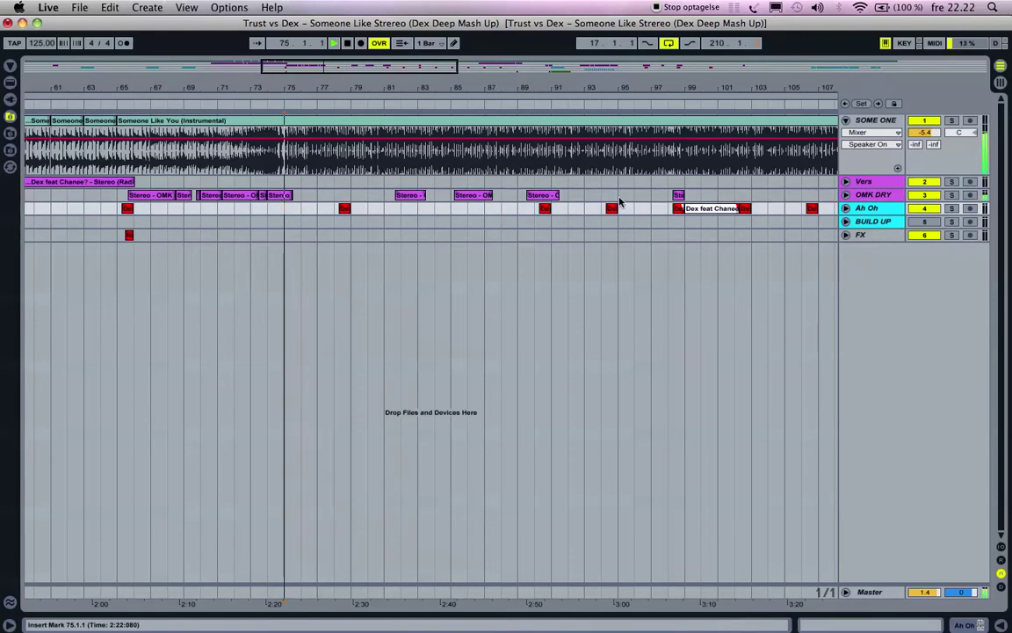
- Show the entire arrangement with the OMK DRY automation lanes unfolded during playback
left_click(384, 195)
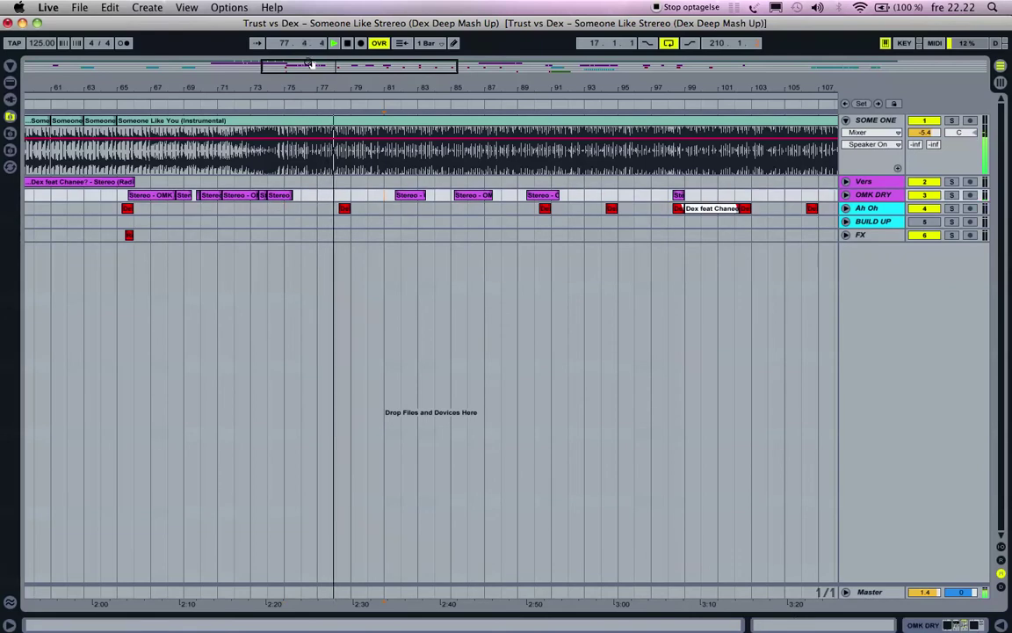
left_click_drag(235, 88, 248, 32)
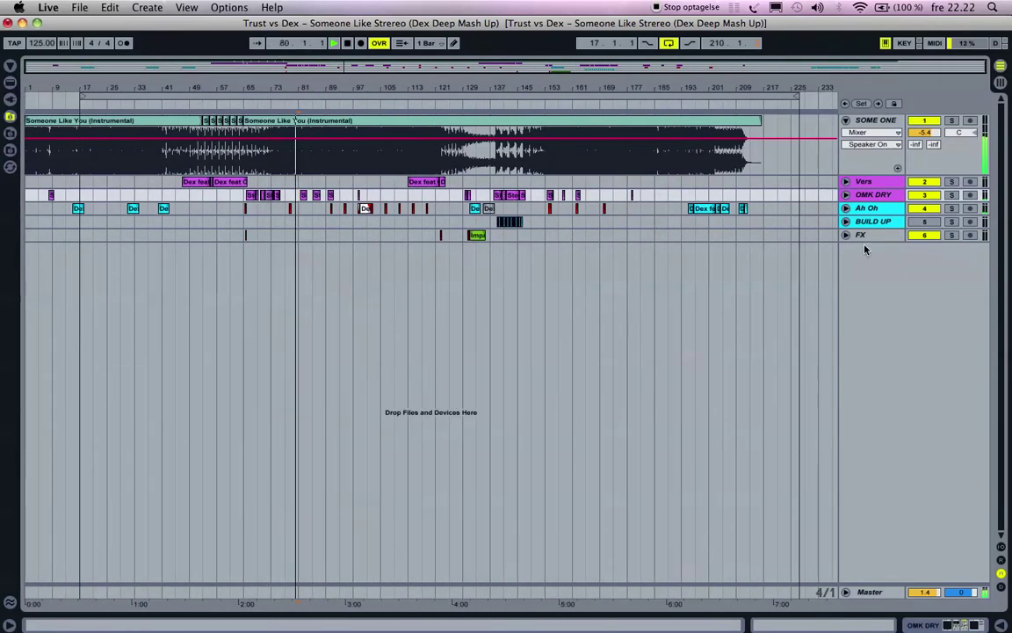
left_click(845, 195)
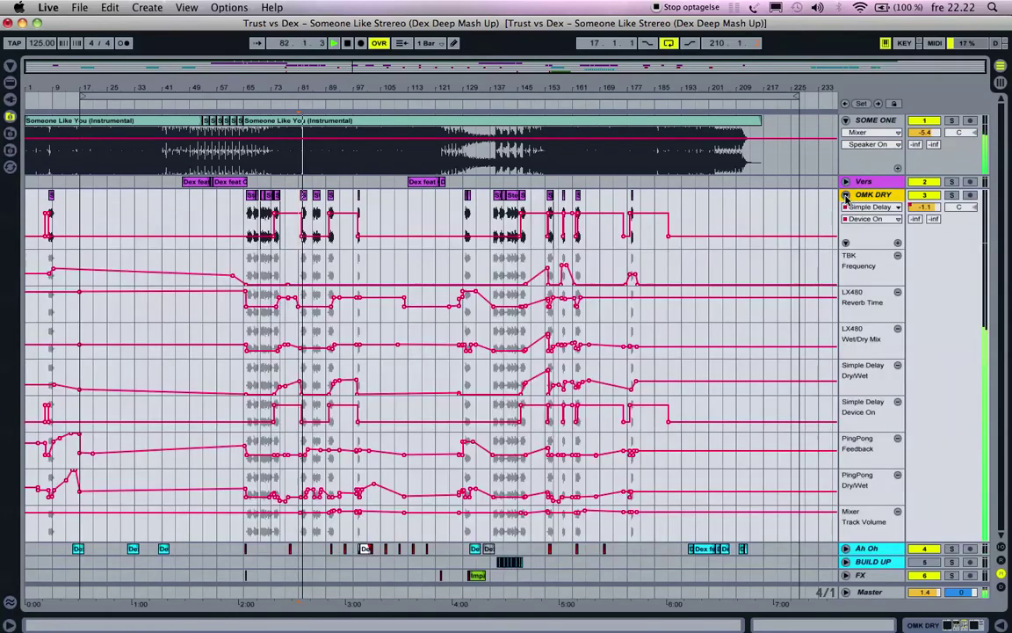
- Fold the OMK DRY automation lanes, then unfold the Vers track without its automation lanes and enlarge its height
left_click(845, 244)
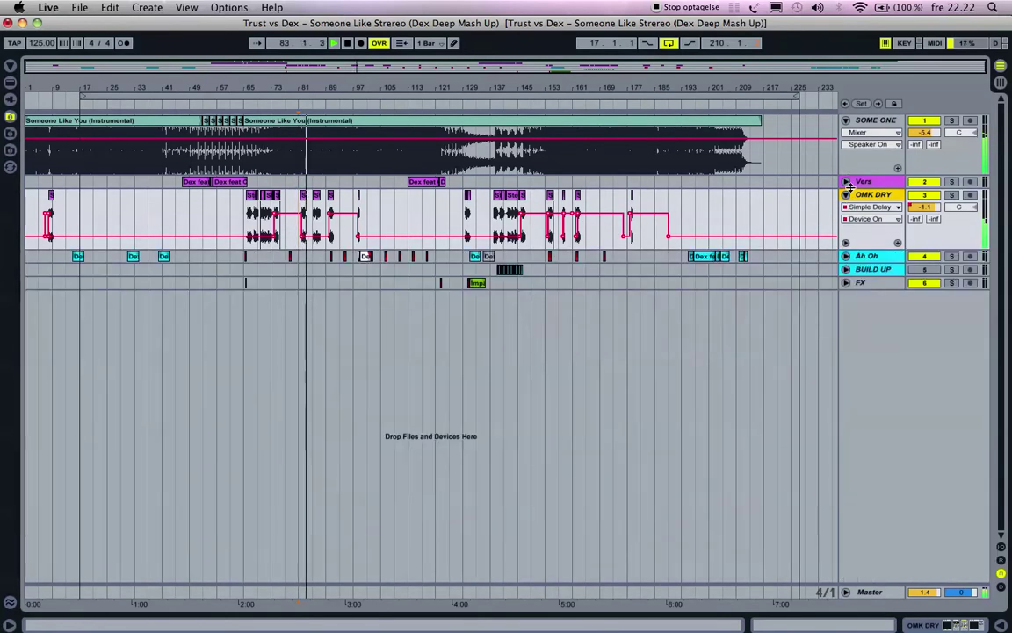
left_click(845, 182)
left_click(845, 206)
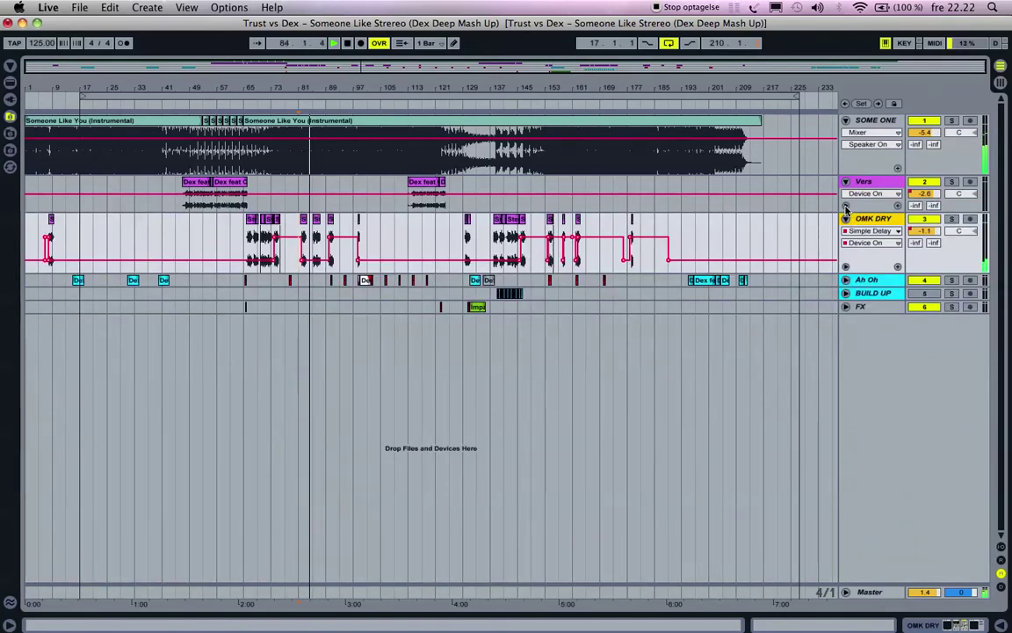
left_click_drag(859, 209, 861, 218)
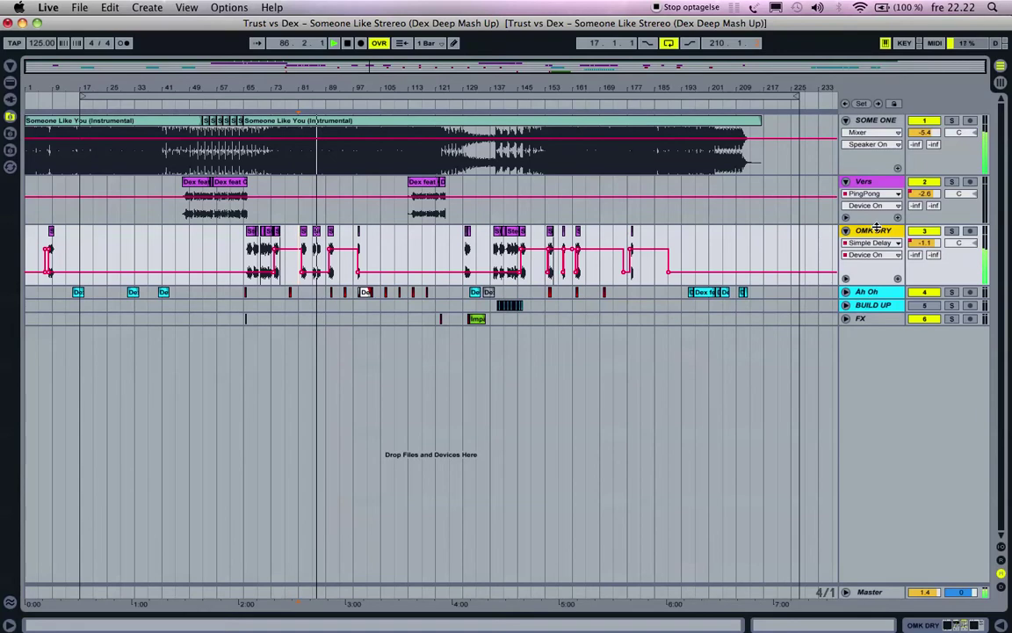
left_click_drag(876, 228, 876, 241)
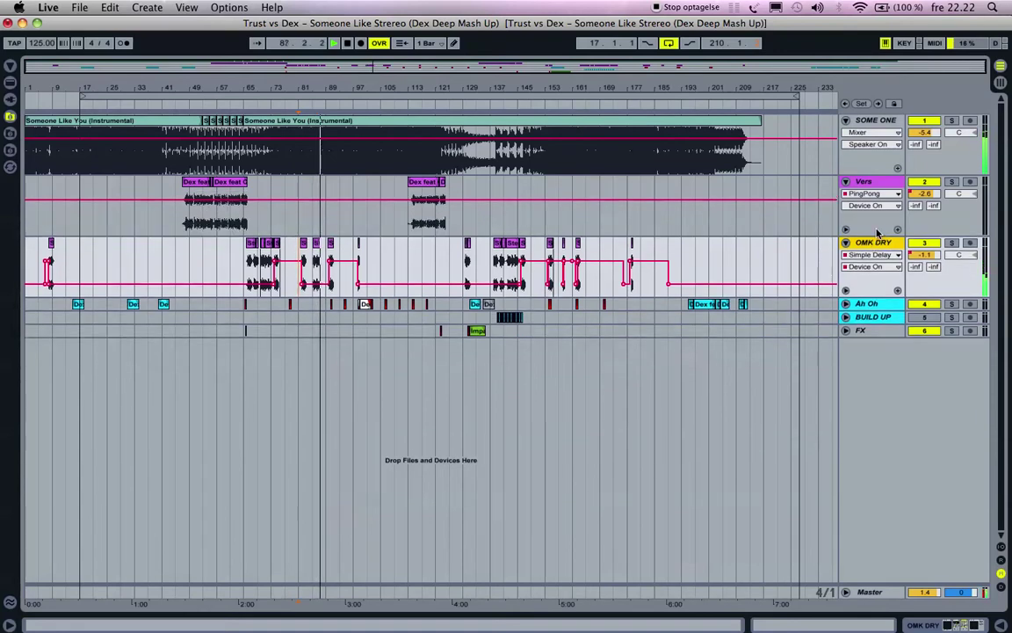
- Unfold the Ah Oh and BUILD UP tracks, keeping the Ah Oh automation lanes folded
left_click(845, 304)
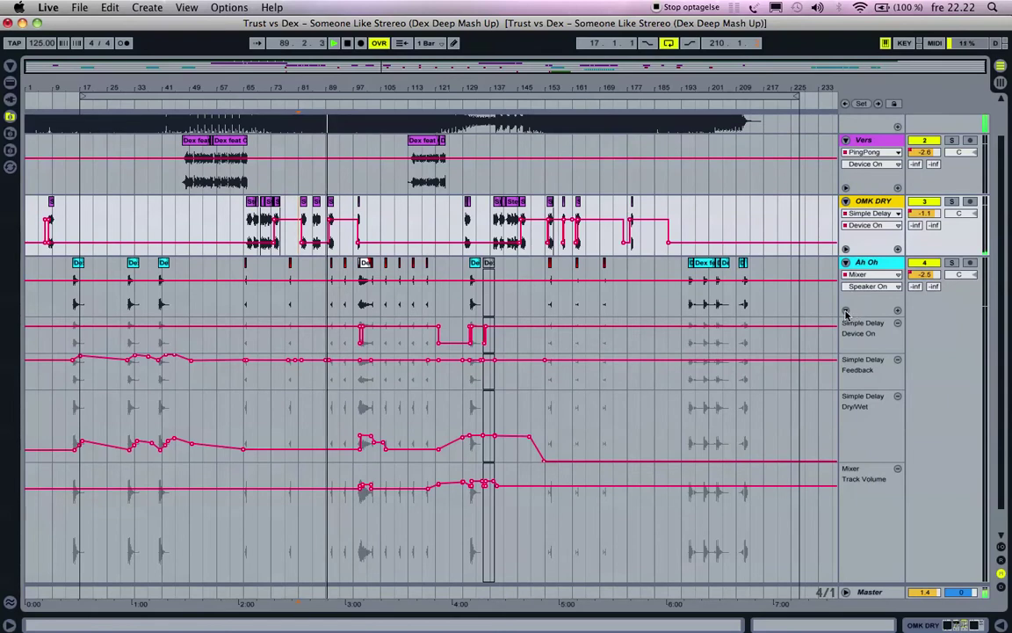
left_click(845, 312)
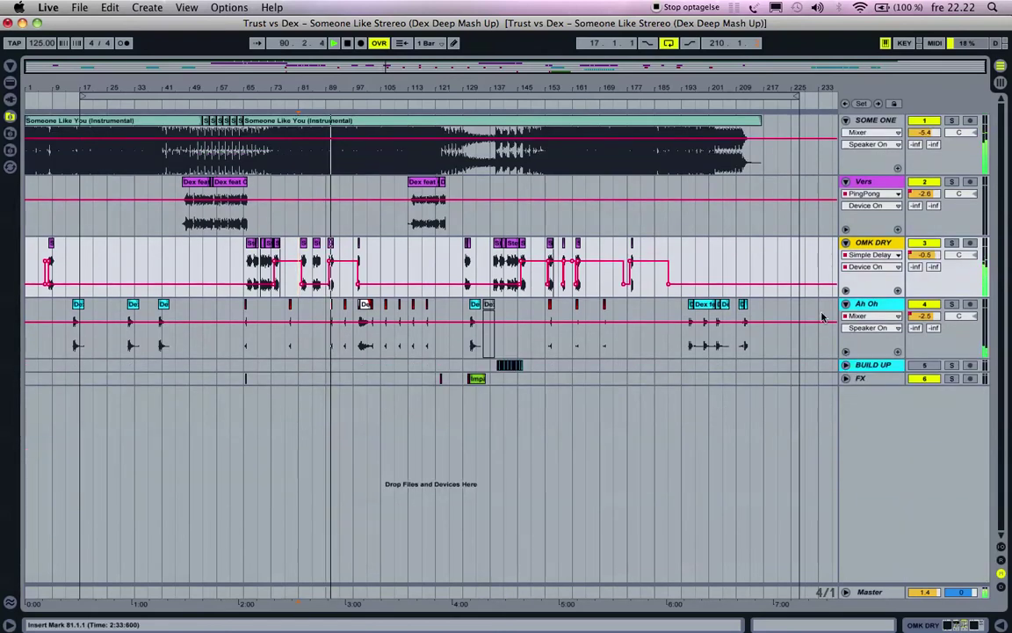
left_click(873, 366)
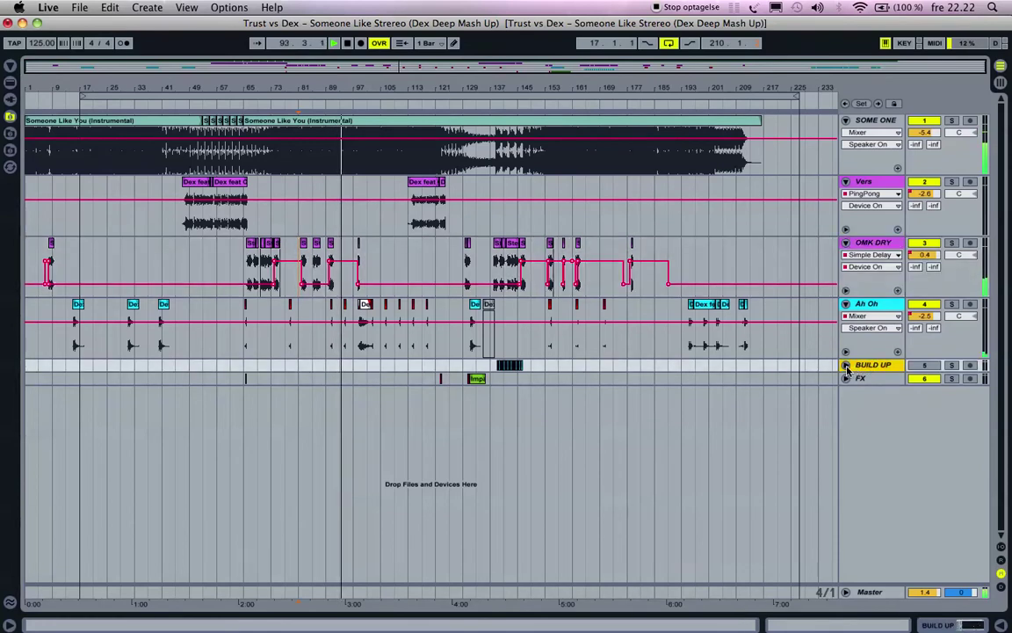
left_click(846, 366)
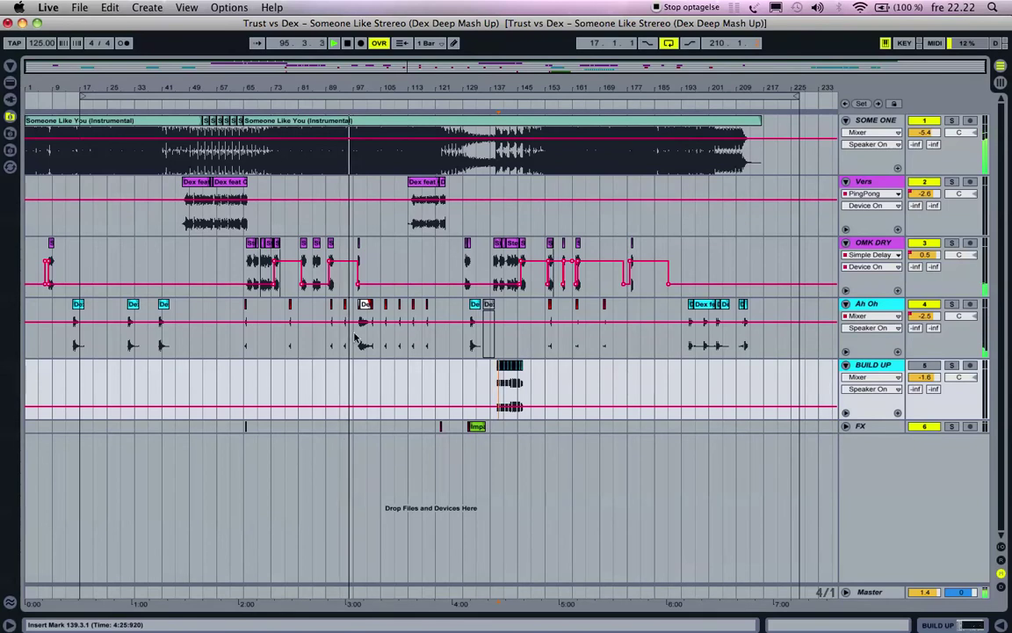
- Move the BUILD UP clips from bars 139–147 so that they start at 147.1.1
left_click(363, 307)
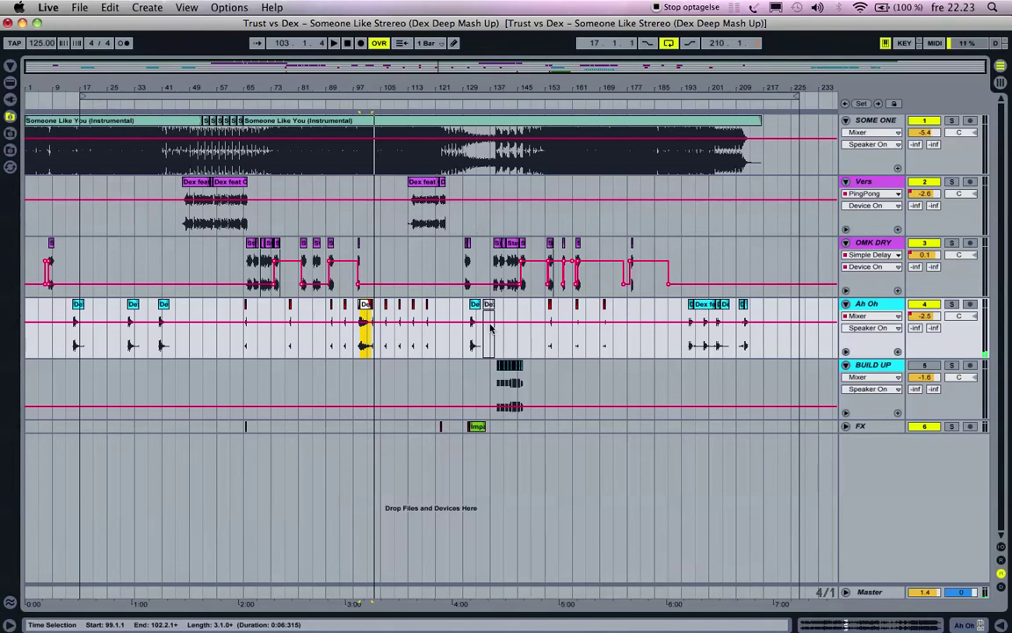
left_click(495, 373)
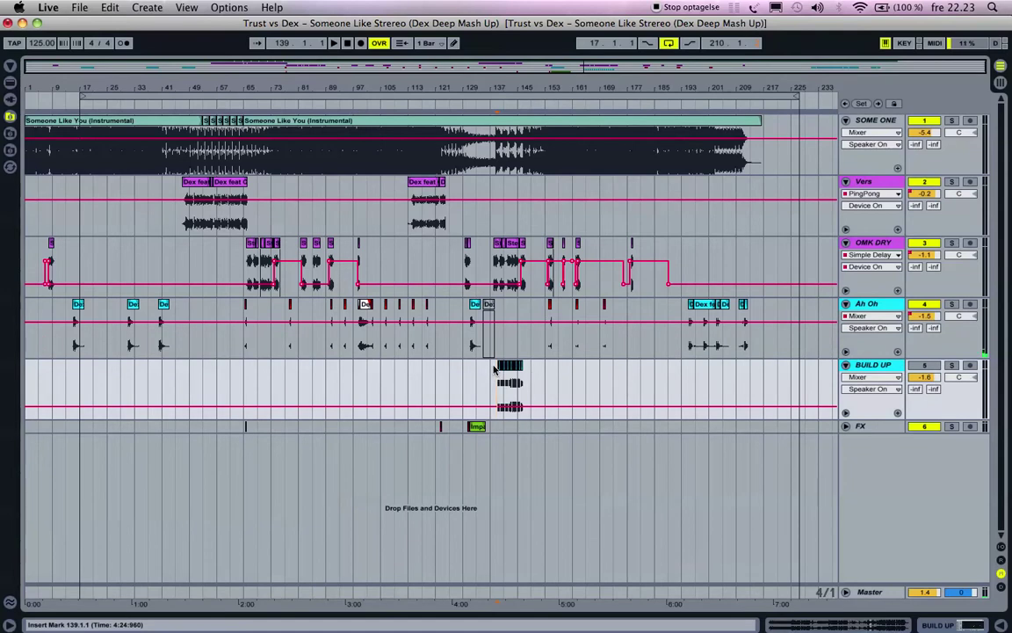
key("plus")
key("plus")
key("plus")
key("plus")
scroll(493, 368, "right", 4)
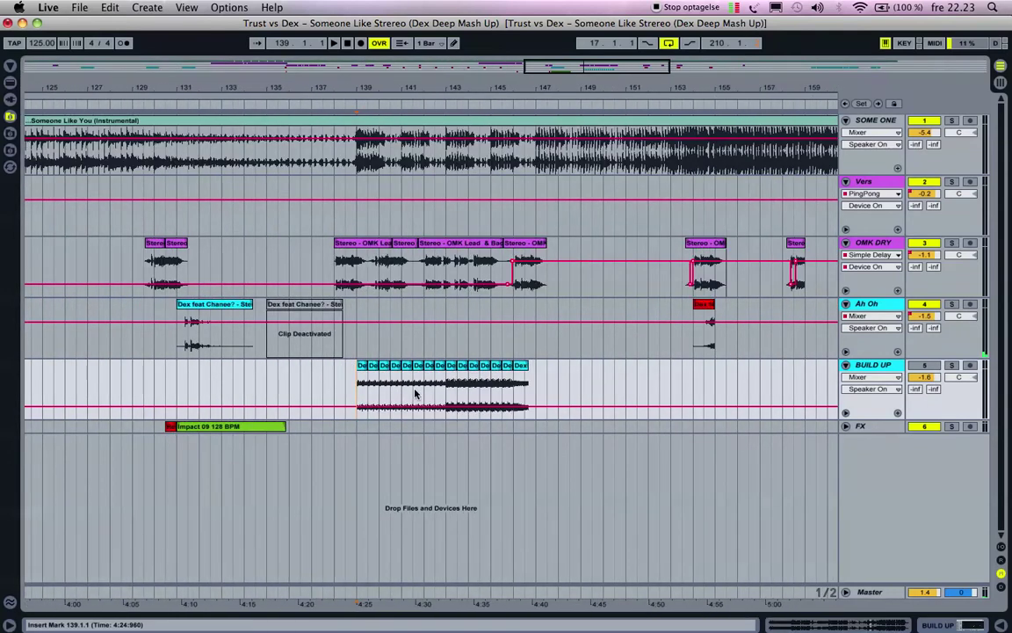
left_click_drag(358, 391, 538, 405)
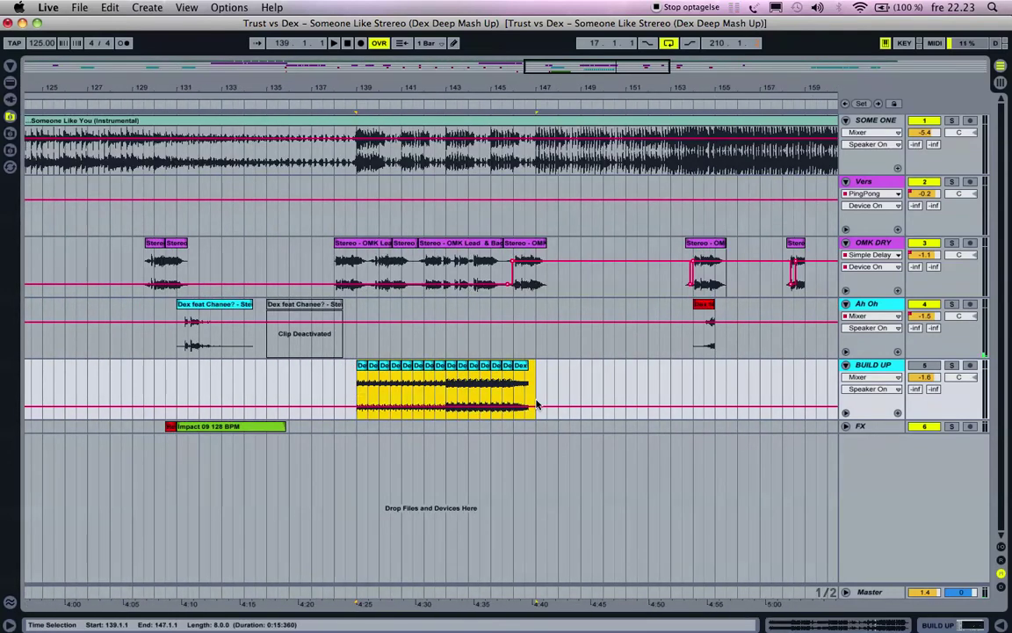
scroll(537, 390, "right", 5)
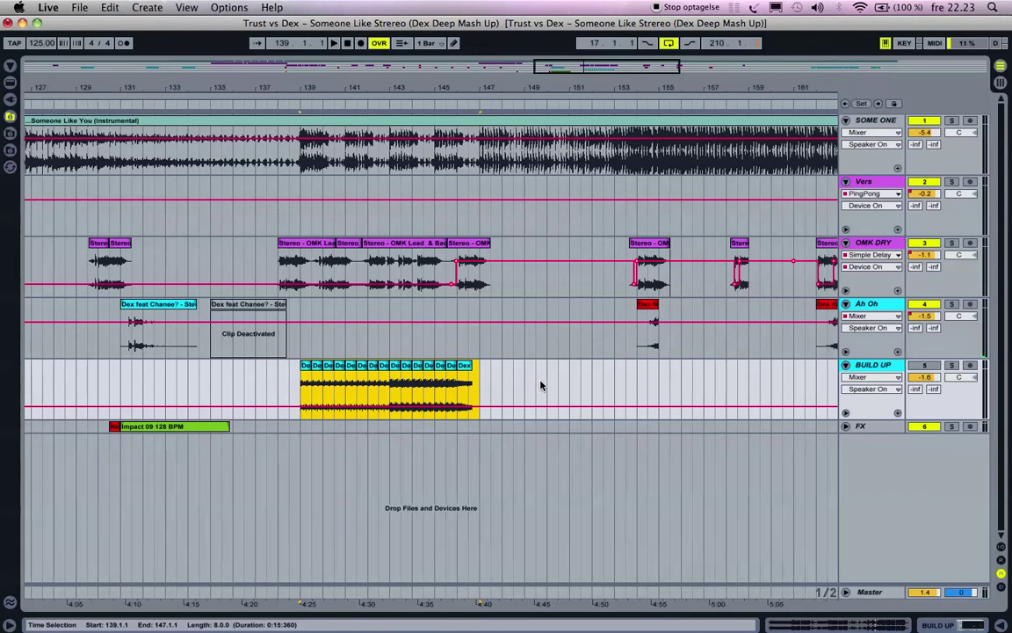
left_click_drag(267, 366, 443, 369)
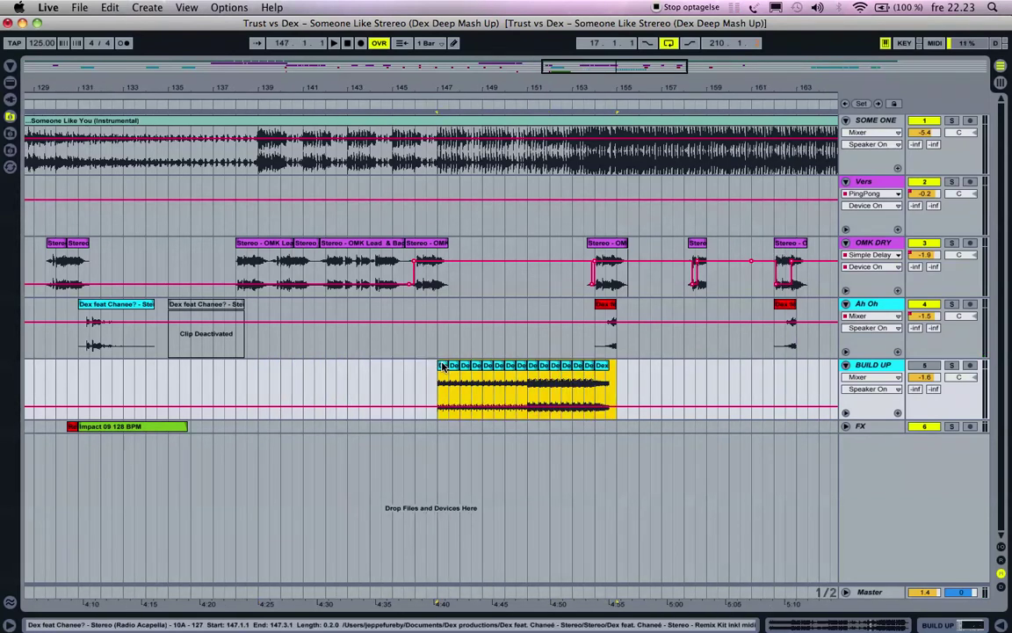
- Play the arrangement from the start of the second Vers section at 113.1.1
scroll(146, 314, "left", 5)
scroll(146, 314, "left", 8)
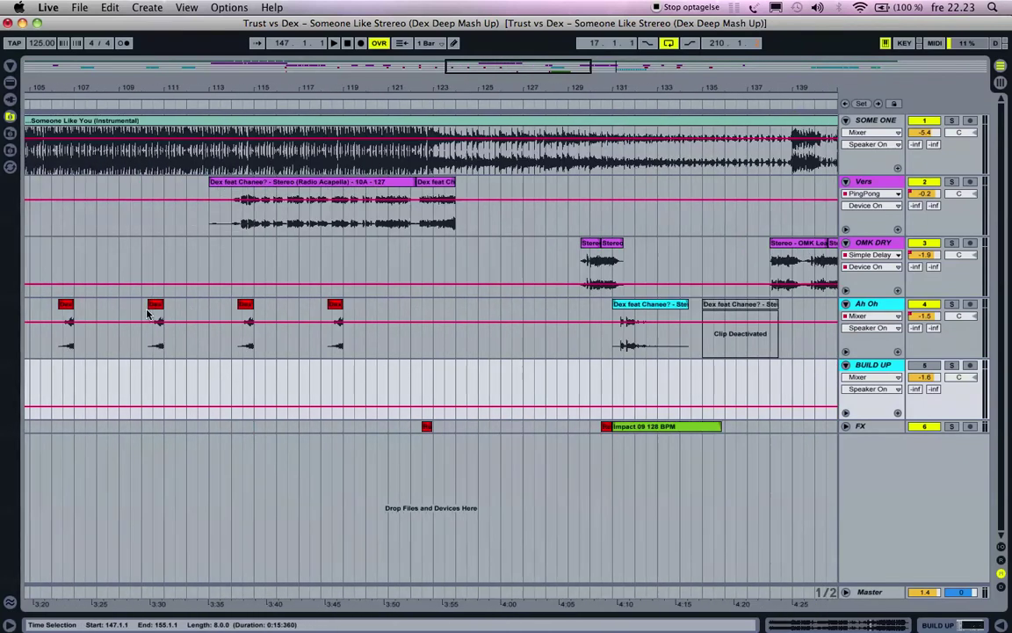
left_click(201, 219)
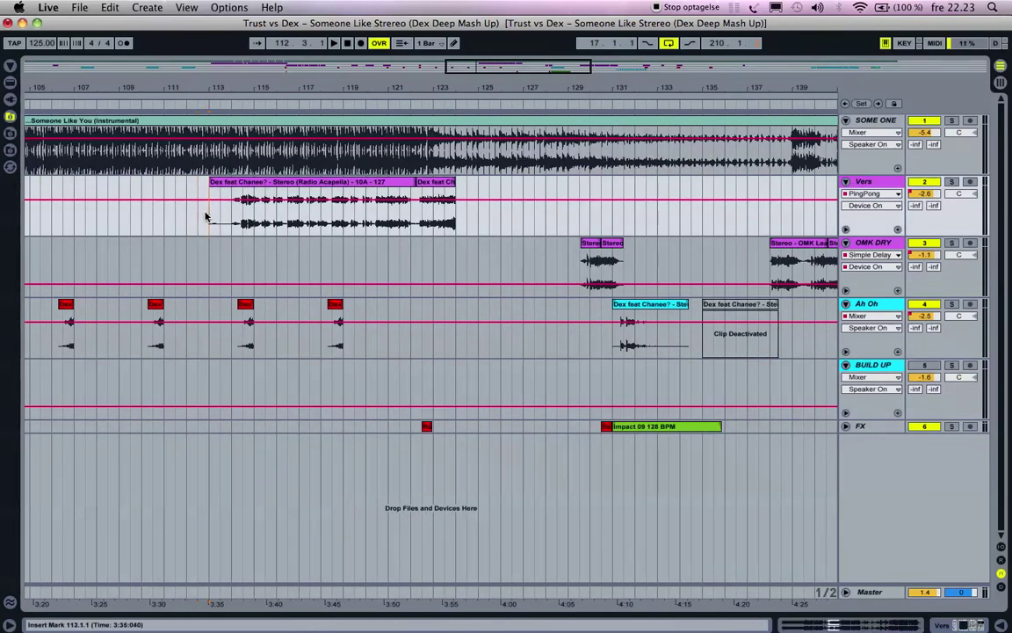
key("minus")
key("minus")
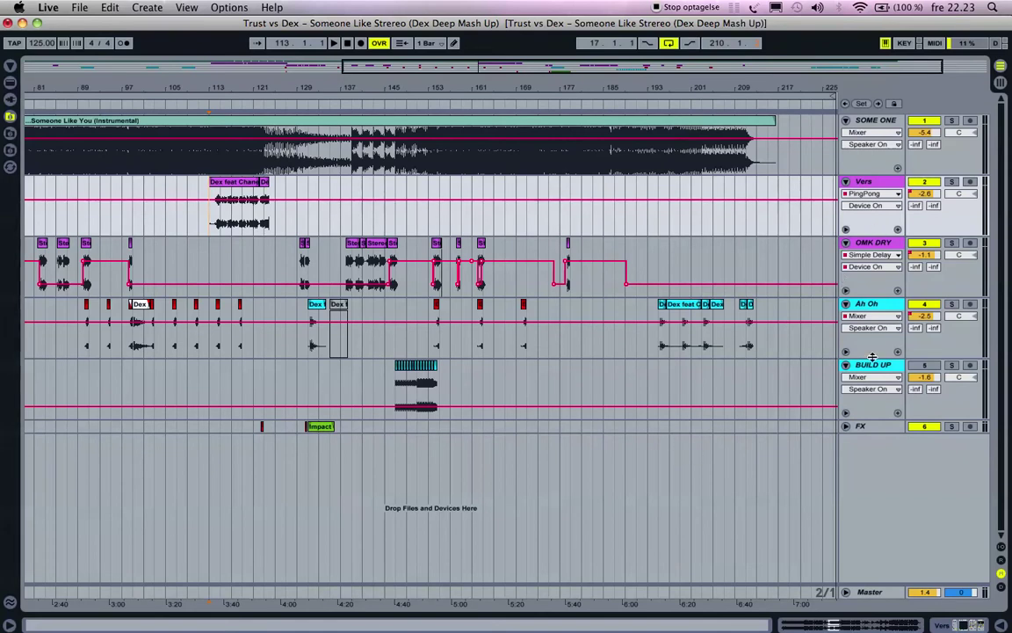
key("space")
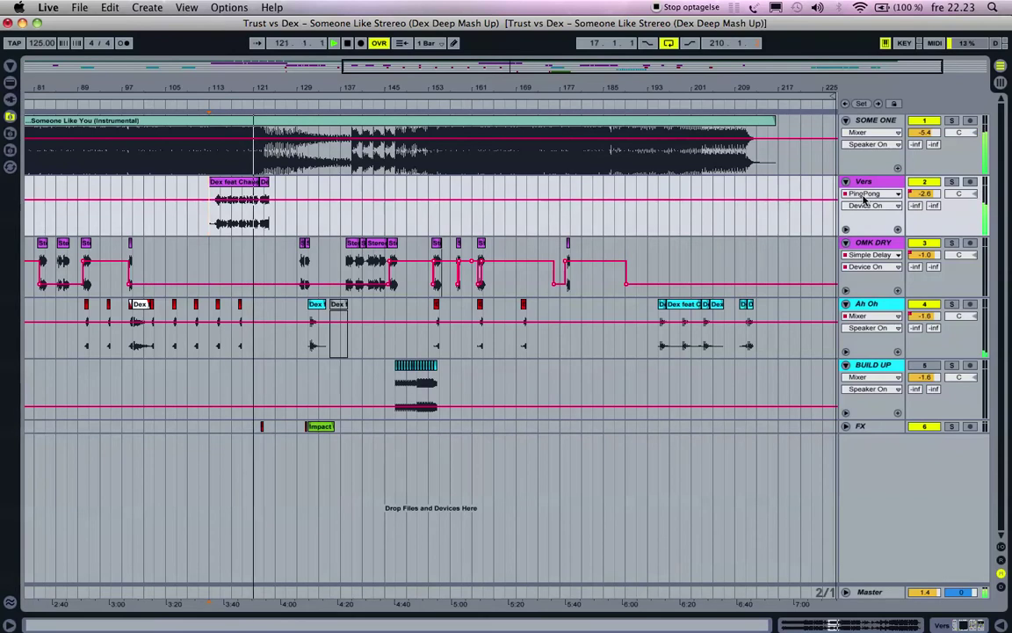
- Show the Vers track's mixer volume automation, unfold its lanes and select bars 113–124 for comparison with the first verse
left_click(865, 193)
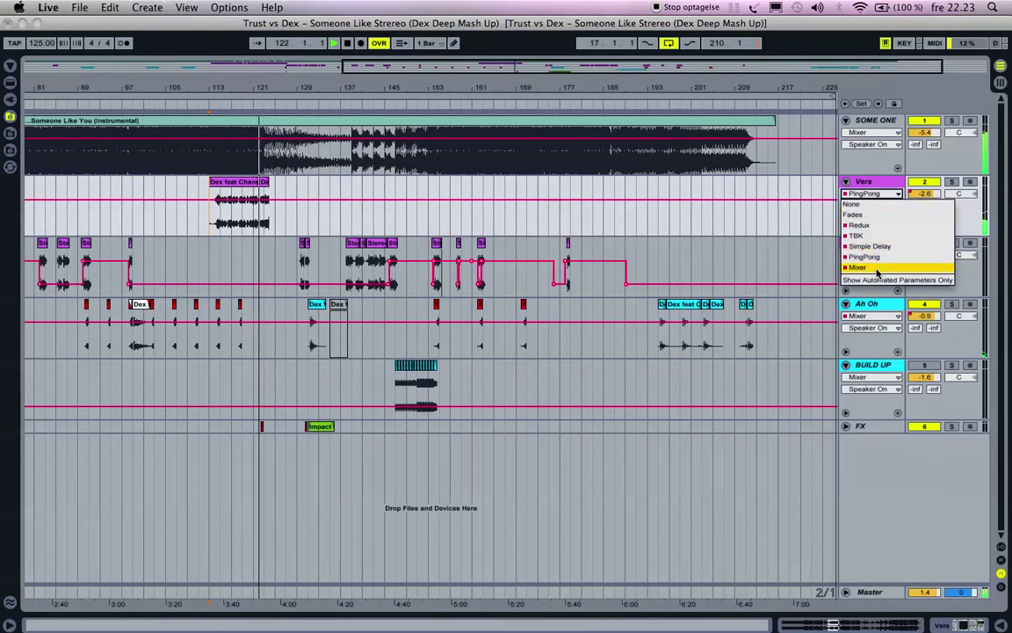
left_click(870, 230)
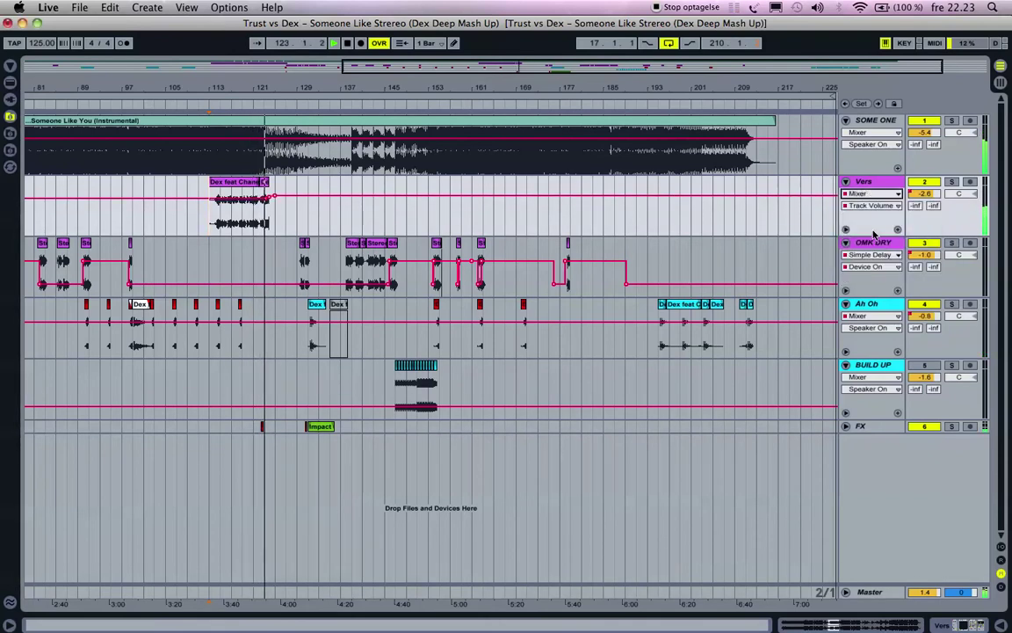
left_click(846, 230)
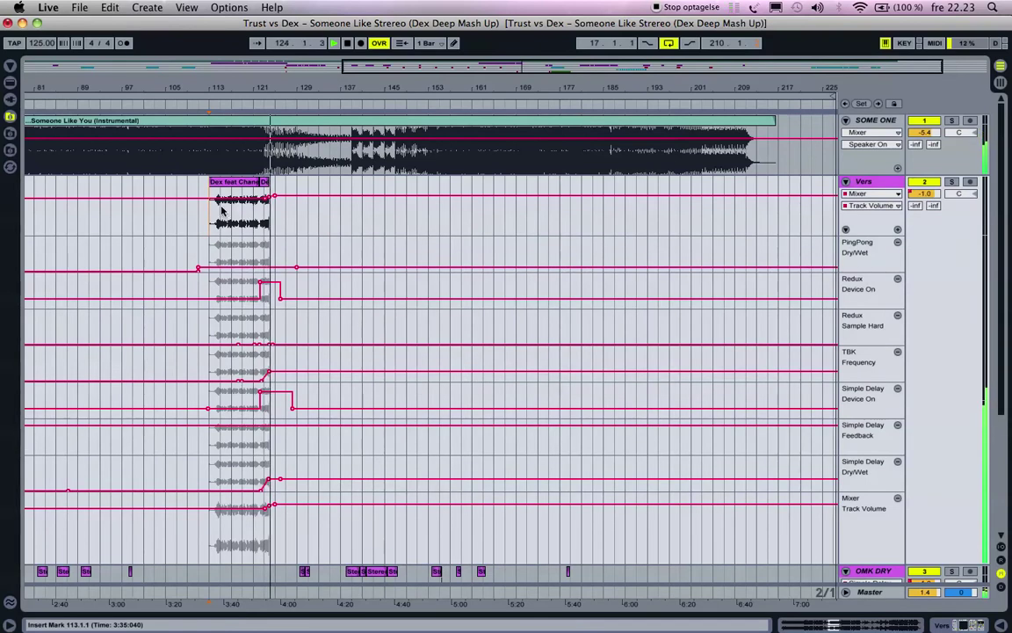
left_click_drag(212, 209, 268, 221)
scroll(269, 222, "left", 10)
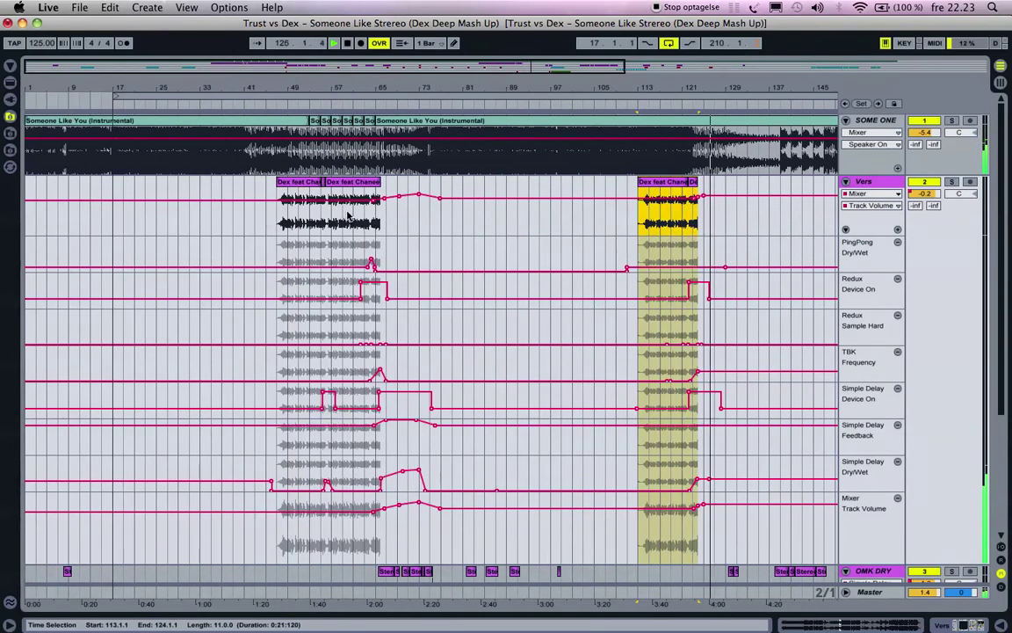
- Compare the clip volume of the Vers clip at bar 113 with the clip ending the first verse around bar 65
left_click(663, 191)
double_click(664, 190)
scroll(663, 187, "right", 5)
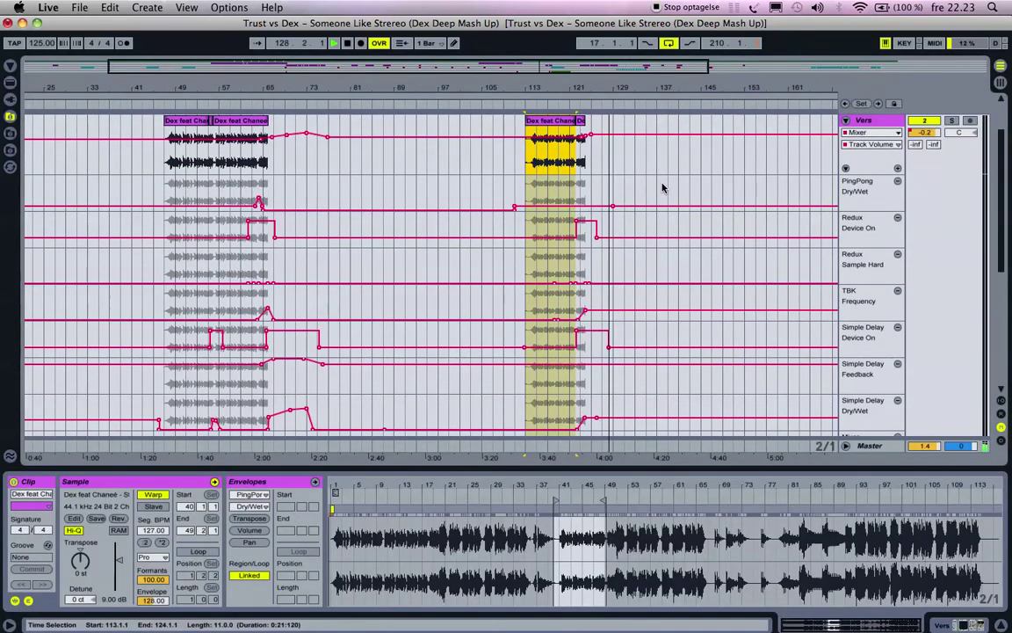
left_click(235, 127)
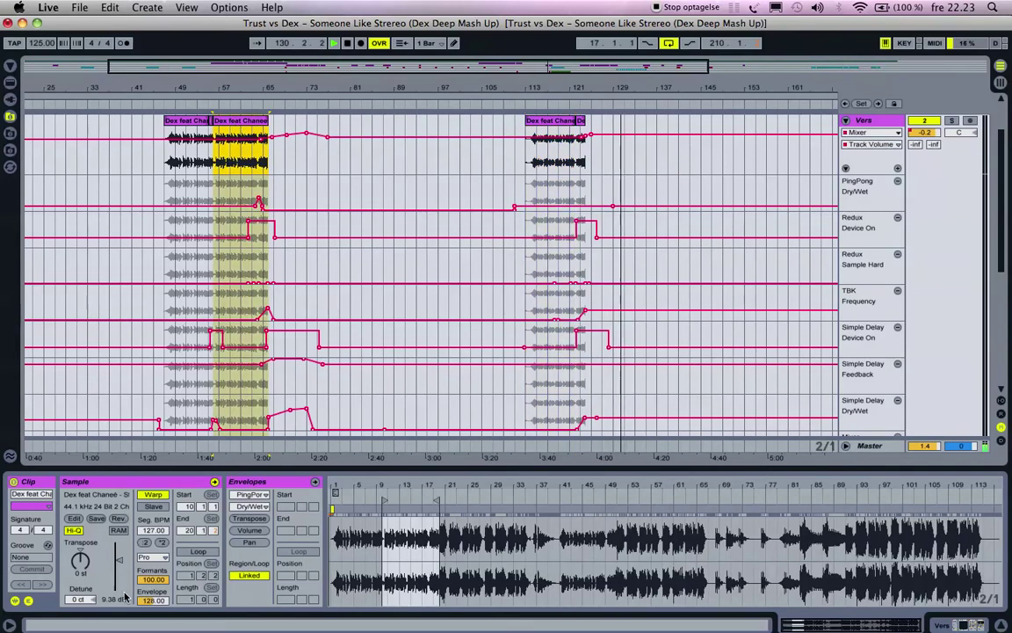
- Set the clip volume of both Vers clips in bars 113–124 to 9.94 dB and fold the Vers track
left_click(539, 156)
left_click(582, 123, "shift")
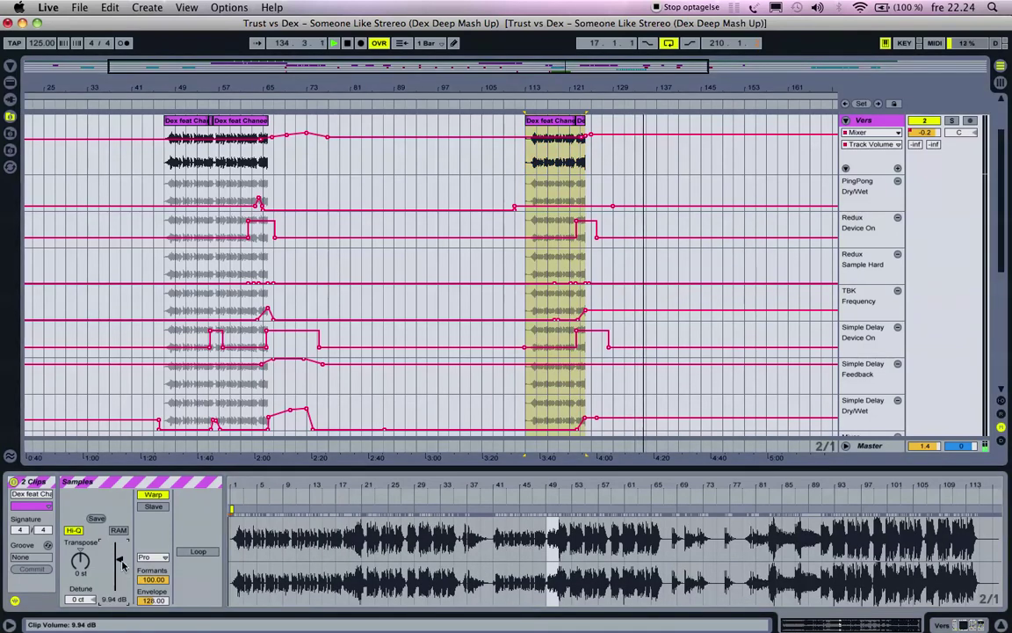
scroll(573, 290, "right", 5)
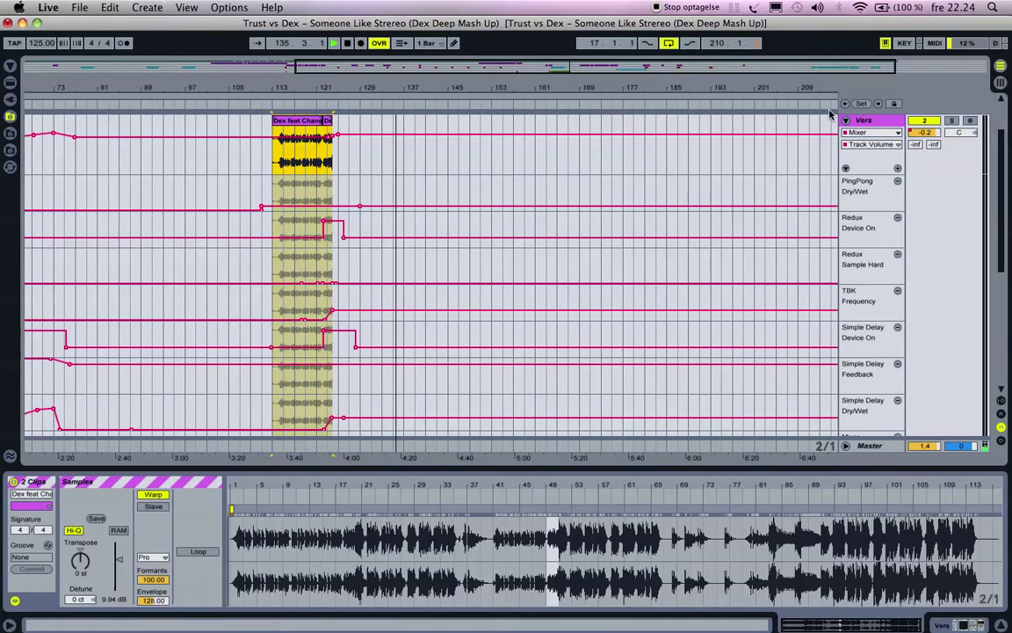
left_click(845, 122)
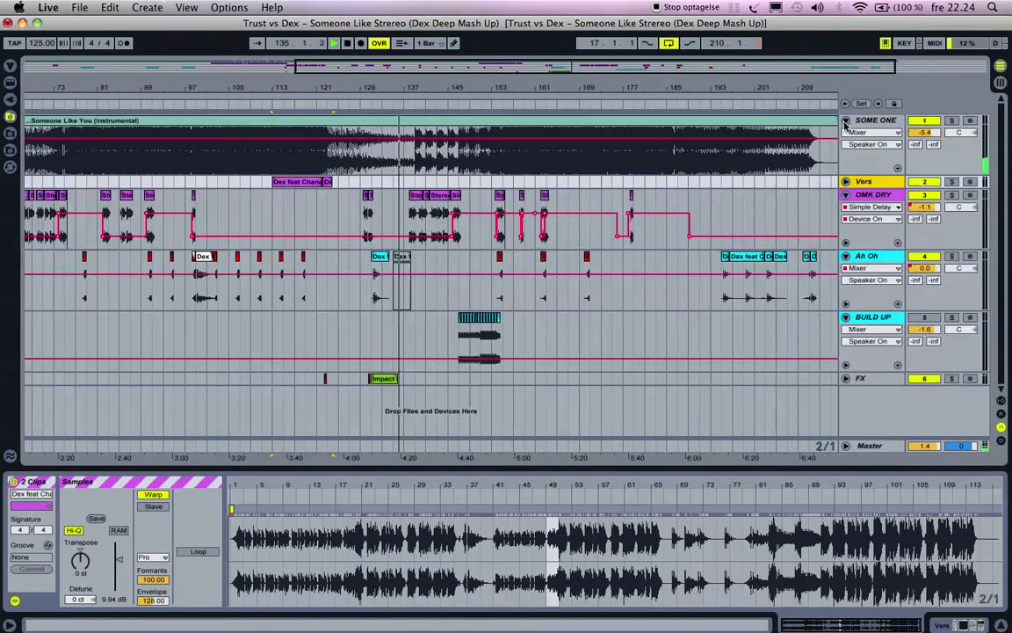
- Delete the deactivated Ah Oh clip at 135.1.1
left_click(413, 220)
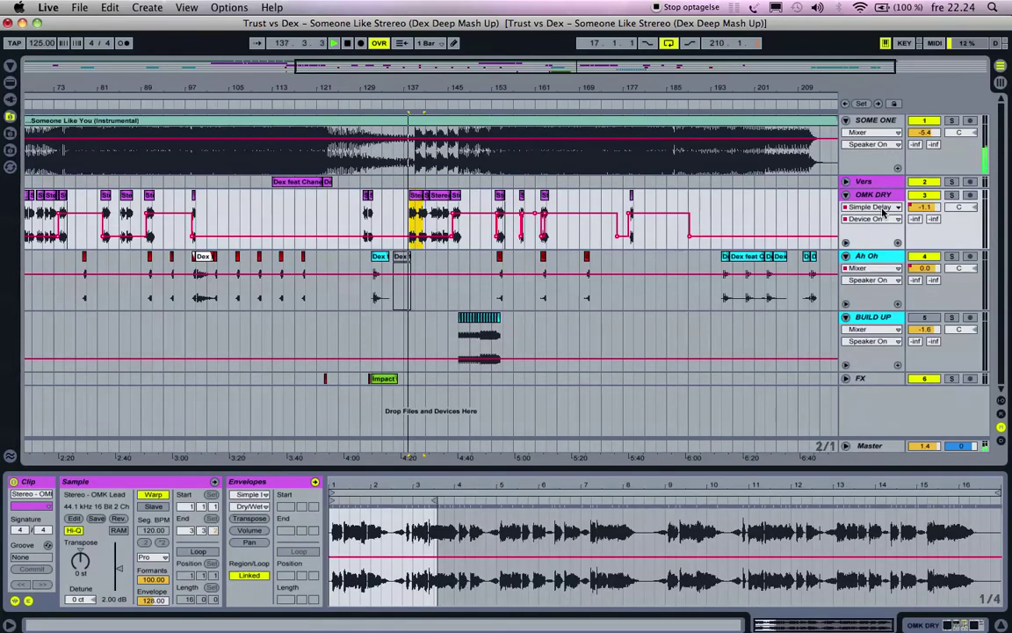
key("plus")
key("plus")
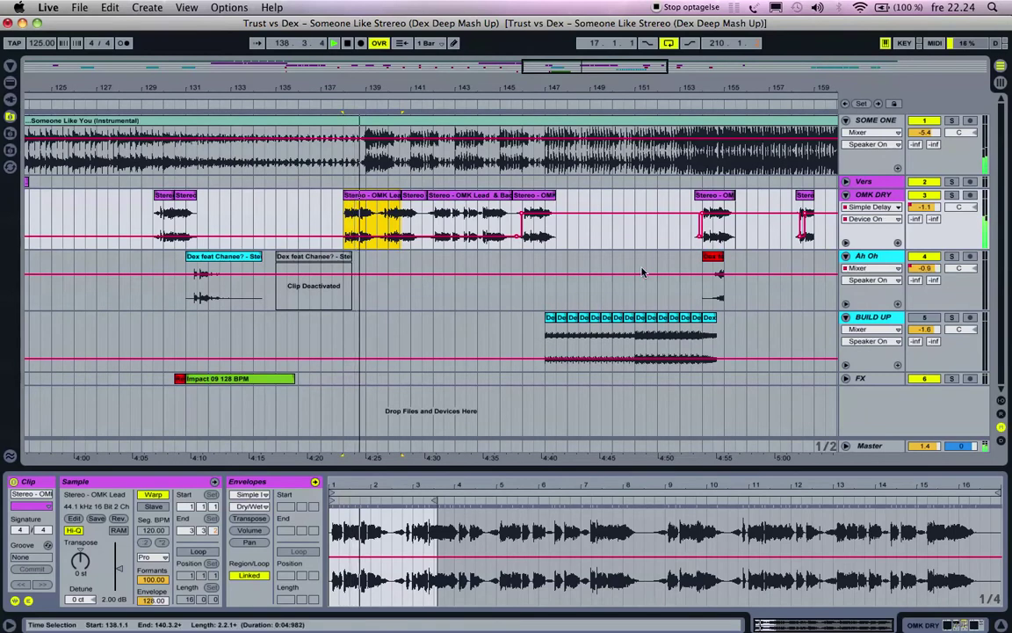
scroll(610, 280, "right", 2)
left_click(205, 263)
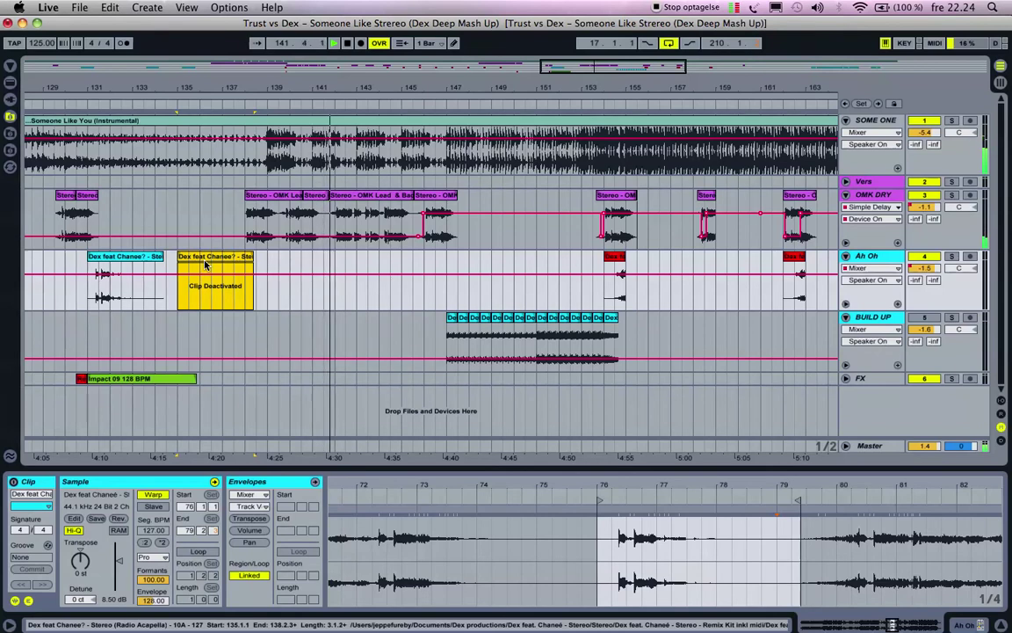
key("minus")
key("minus")
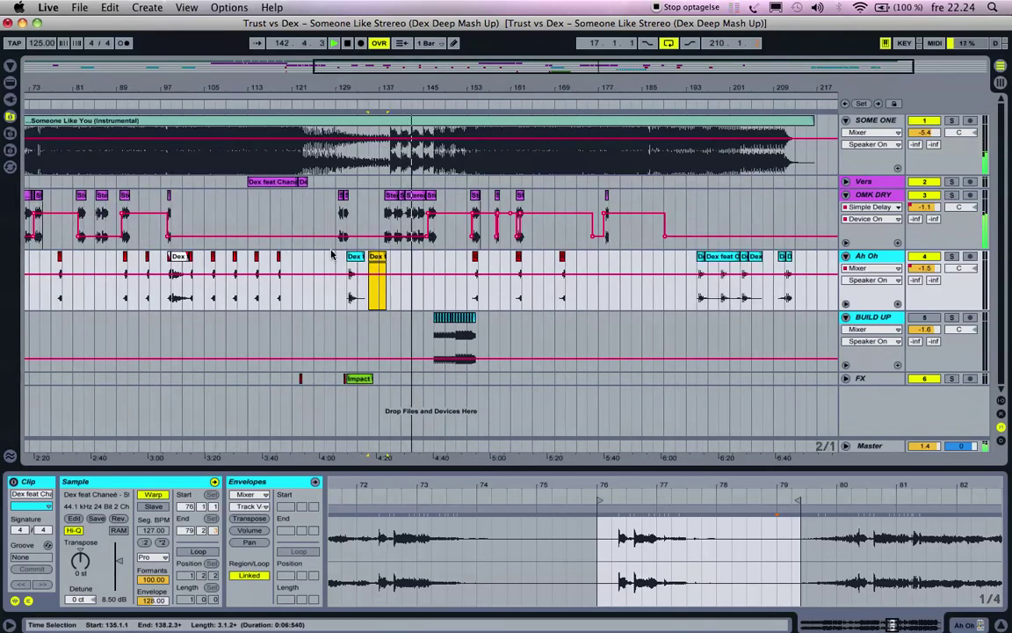
scroll(332, 254, "right", 3)
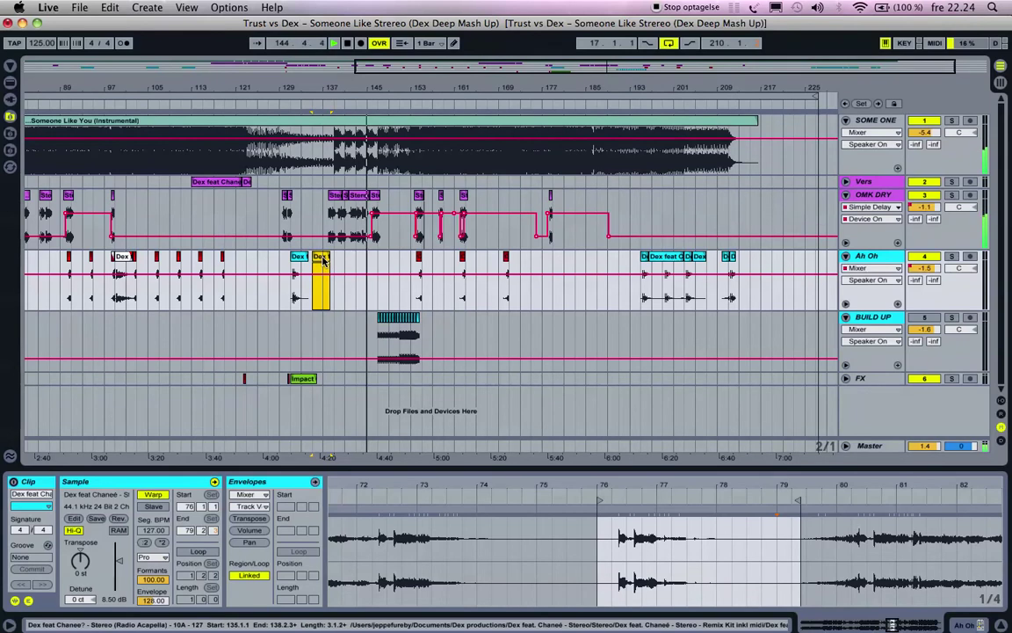
left_click(323, 260)
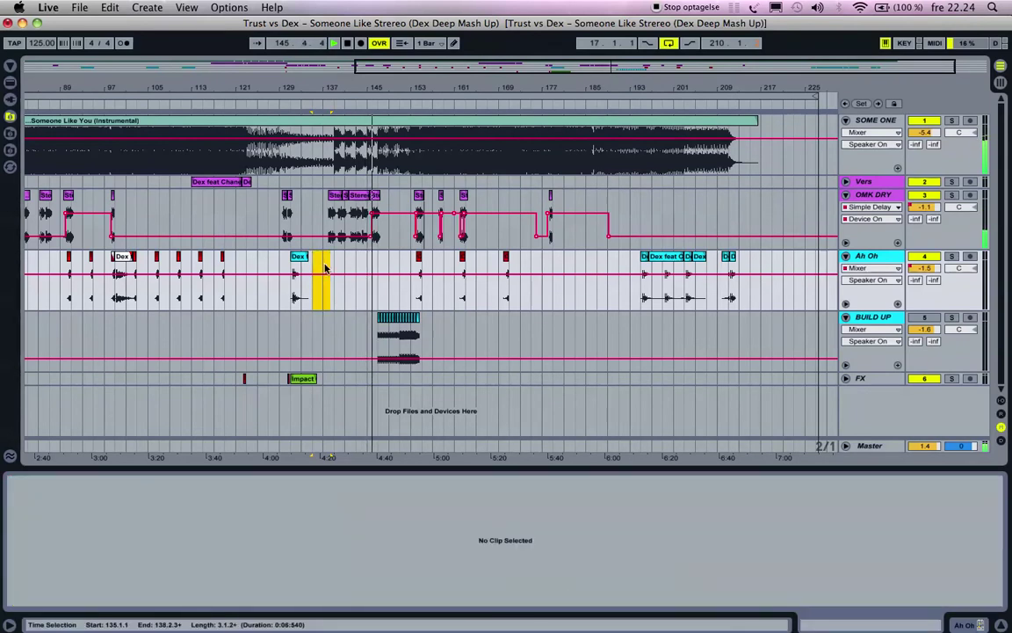
- Place the insert mark at 141.1.1 on the Ah Oh track and unfold the OMK DRY automation lanes
left_click(342, 258)
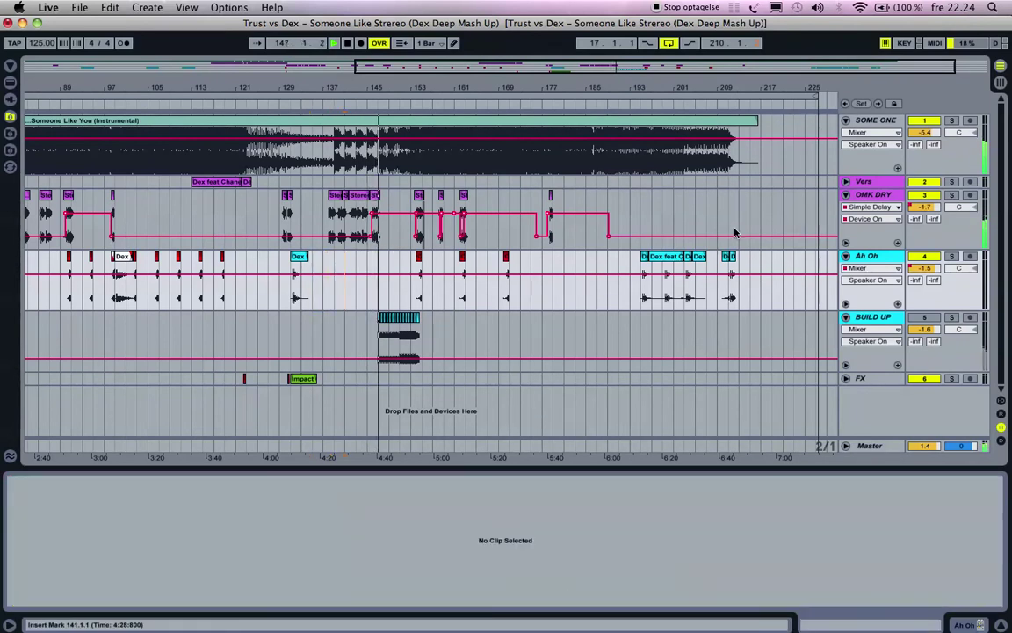
left_click(846, 244)
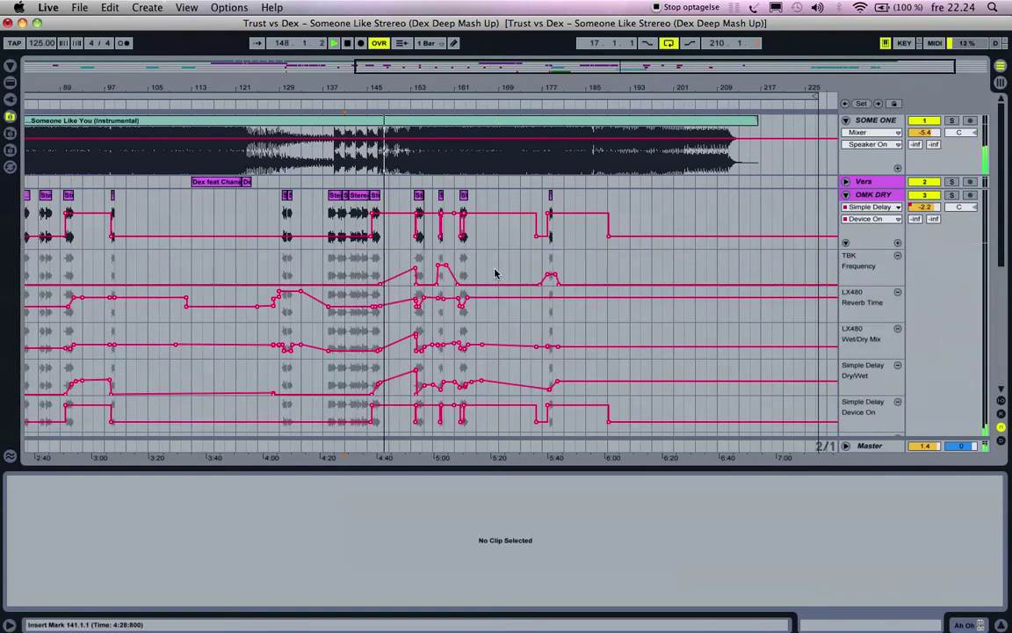
- Review the OMK DRY effect automation around bars 147 to 154 and locate the BUILD UP clips beneath it
scroll(495, 274, "down", 4)
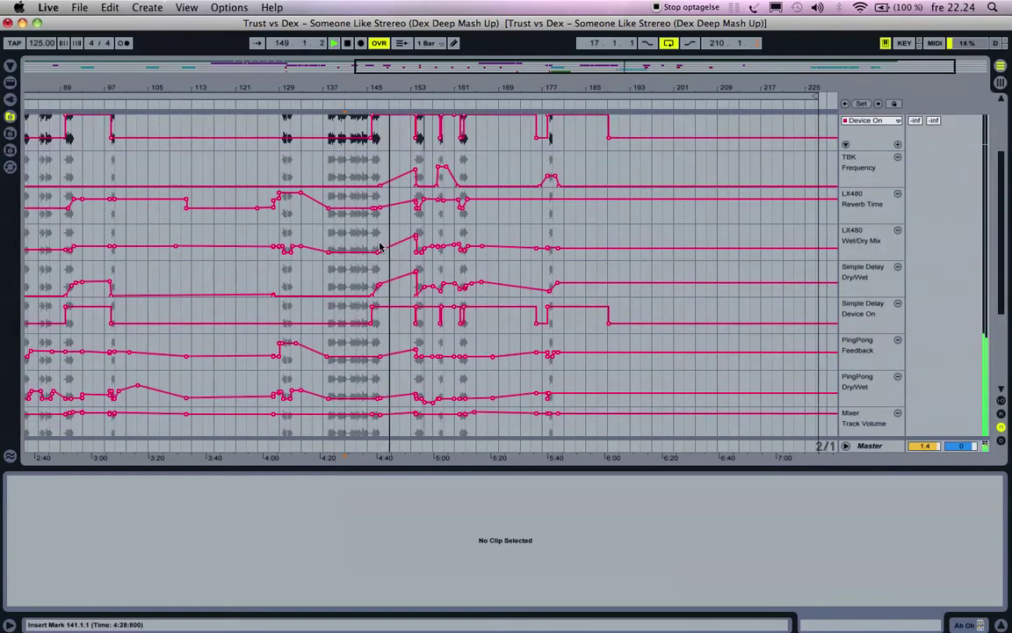
left_click(379, 247)
key("plus")
key("plus")
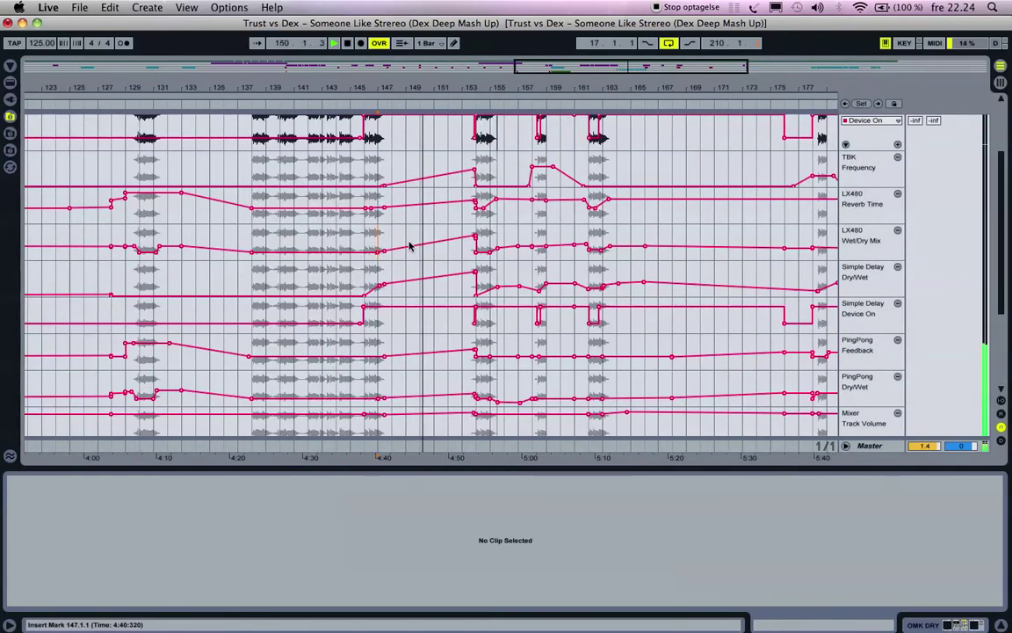
scroll(413, 246, "down", 2)
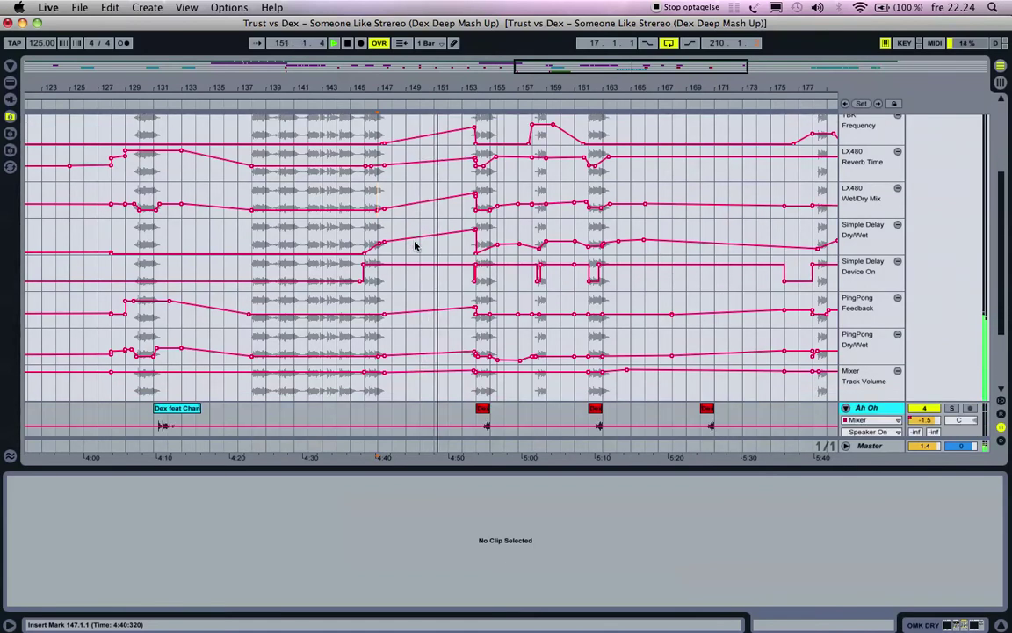
scroll(413, 247, "down", 4)
left_click(924, 369)
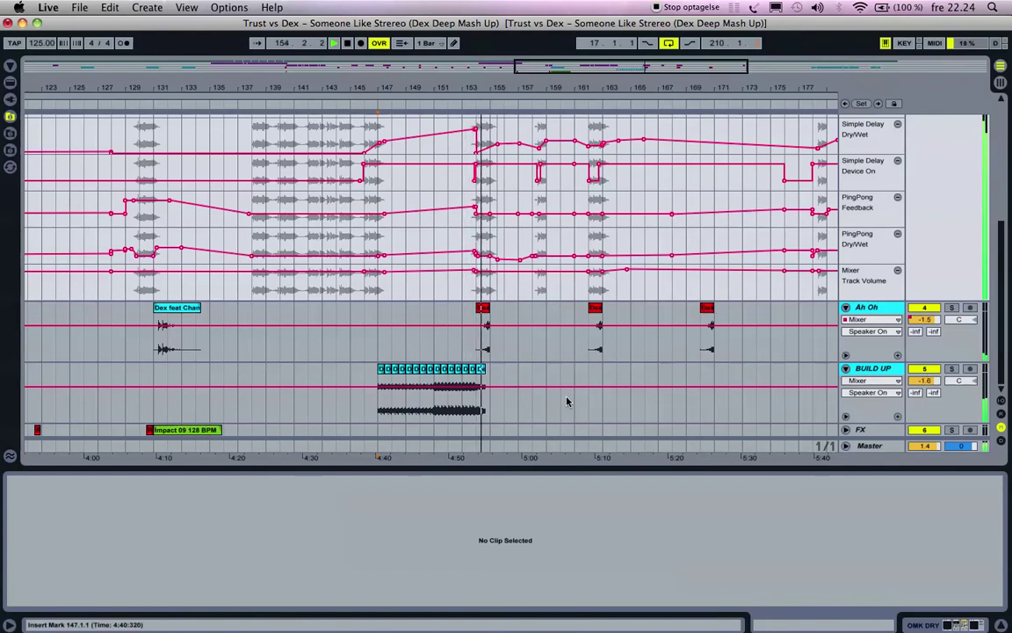
- Replay the build-up from bar 146 and lower the BUILD UP track volume to -3.0 dB
key("space")
left_click(370, 402)
left_click_drag(364, 392, 489, 406)
left_click(361, 406)
key("space")
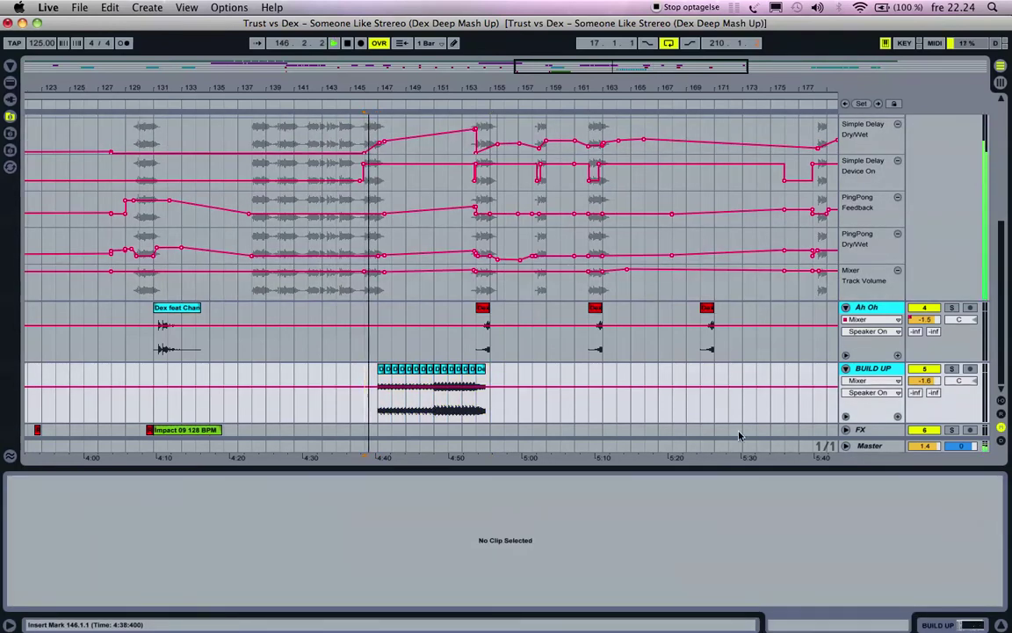
left_click_drag(935, 384, 936, 391)
- Lower band 4 of the BUILD UP track's EQ Eight to 4.52 kHz and replay from bar 146
left_click(870, 370)
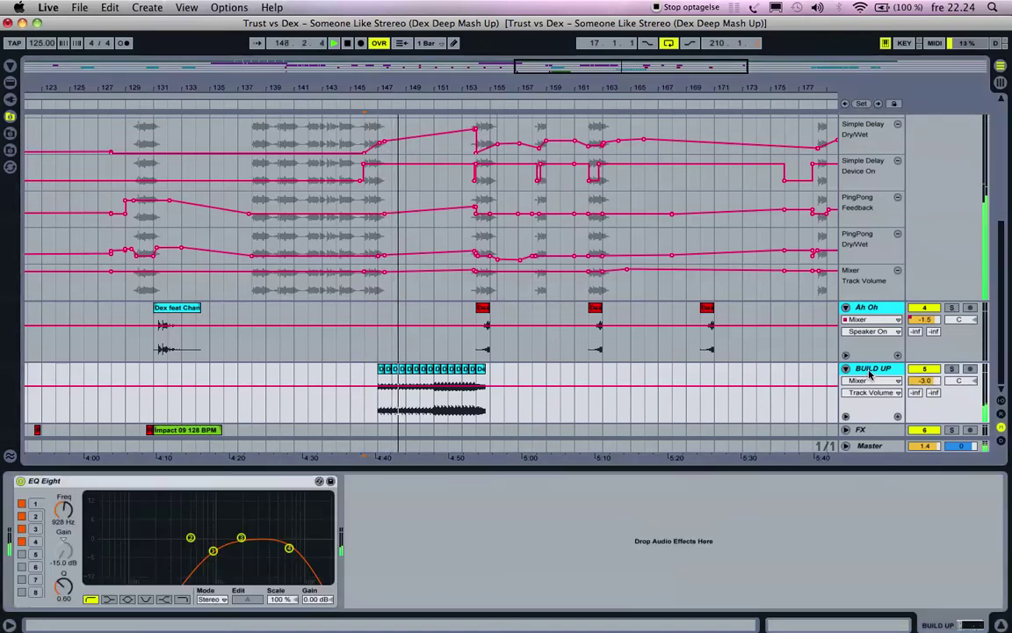
scroll(852, 405, "up", 1)
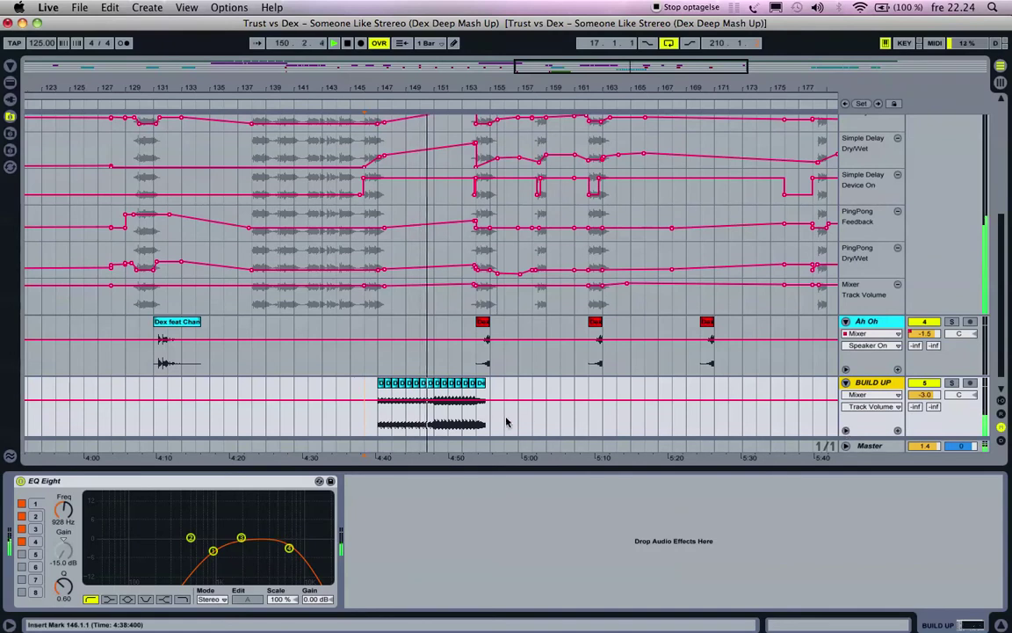
left_click_drag(288, 547, 272, 549)
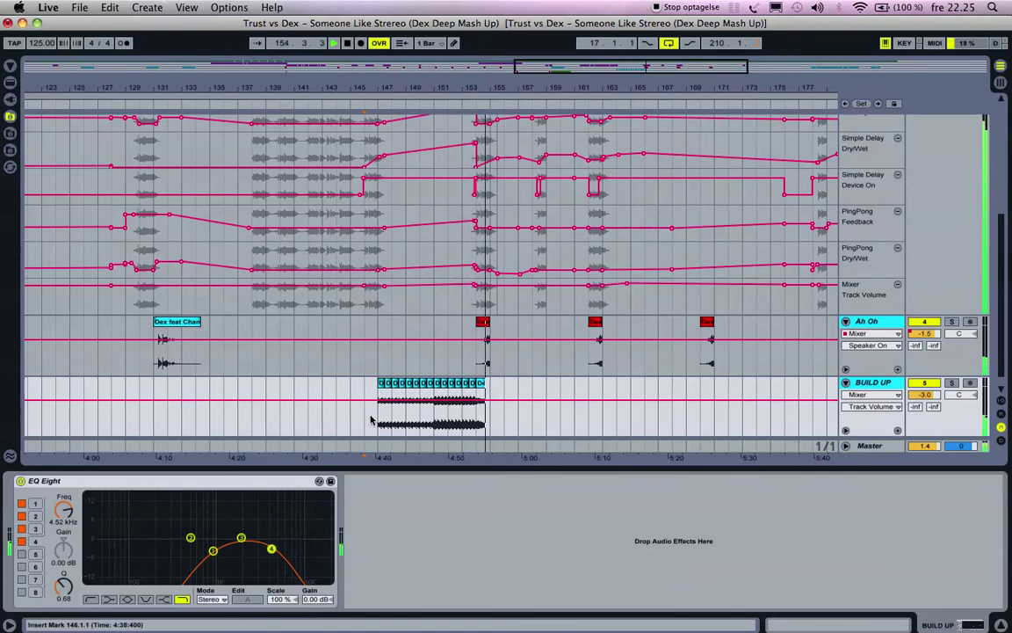
left_click(369, 414)
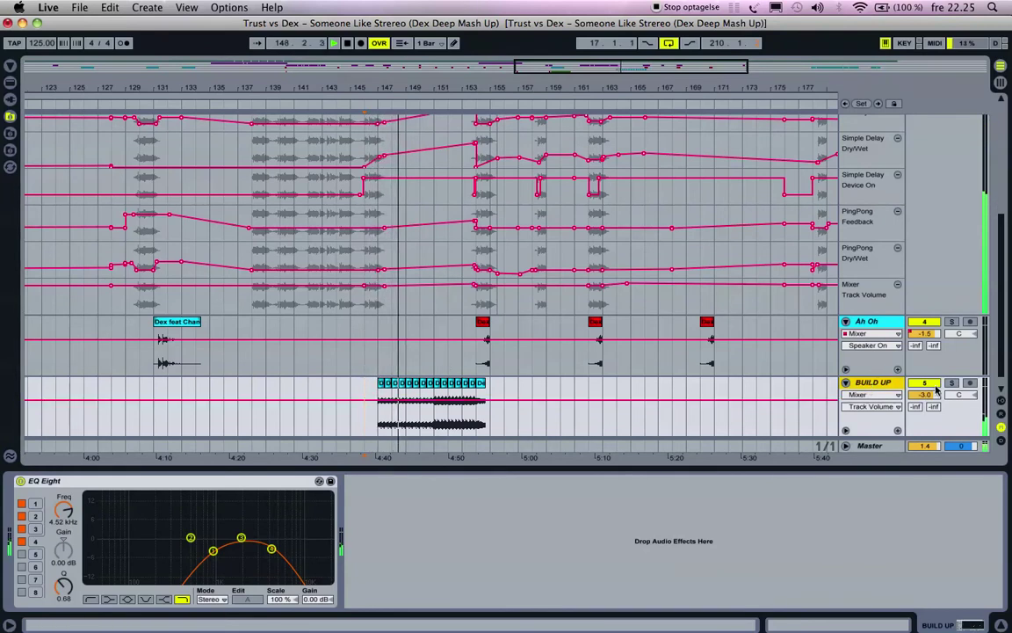
- Show BUILD UP's automation lanes and draw an EQ Eight 1 Frequency A rise from bar 146 to 147, falling back by bar 151
left_click(897, 429)
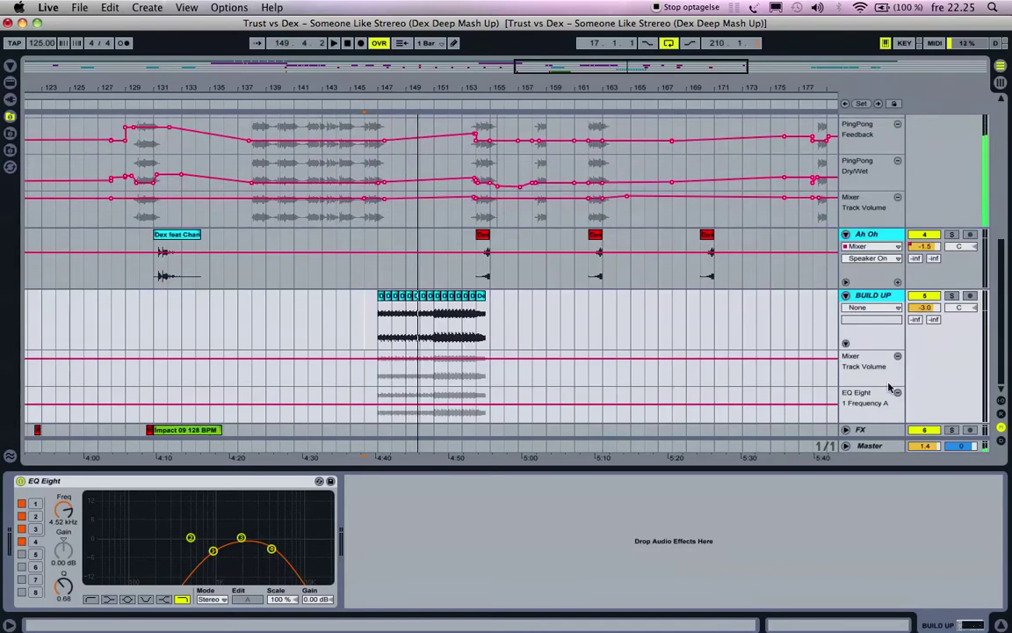
mouse_move(437, 418)
left_mouse_down()
mouse_move(413, 418)
mouse_move(421, 400)
mouse_move(370, 393)
mouse_move(435, 404)
left_mouse_up()
left_click(380, 412)
key("space")
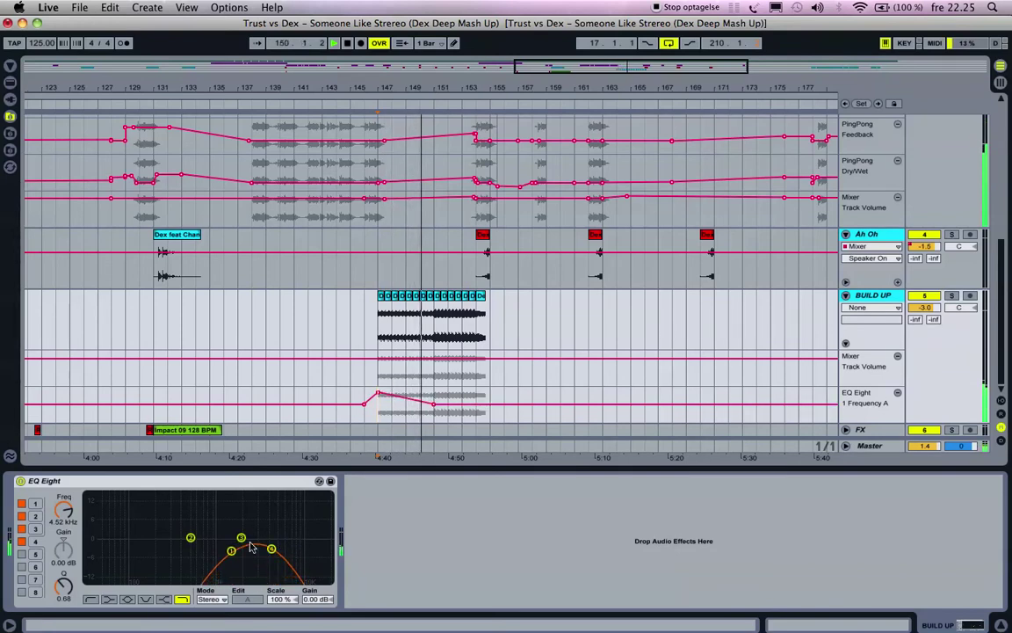
- Extend the EQ Eight frequency fall to about bar 154, with a midpoint at bar 151 and a dip just before the end
left_click(477, 404)
left_click(433, 403)
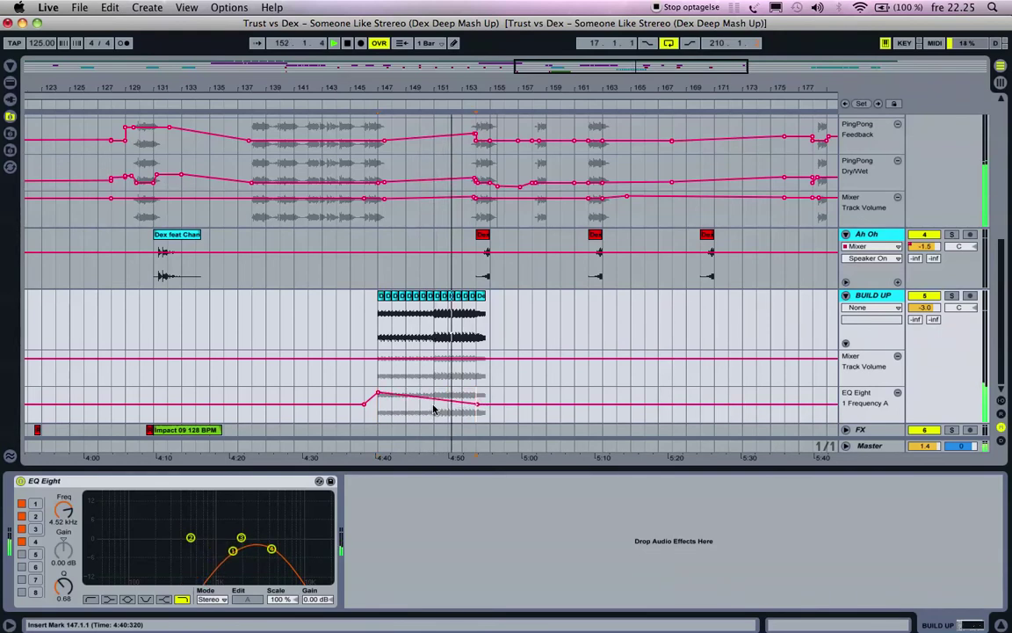
left_click(436, 401)
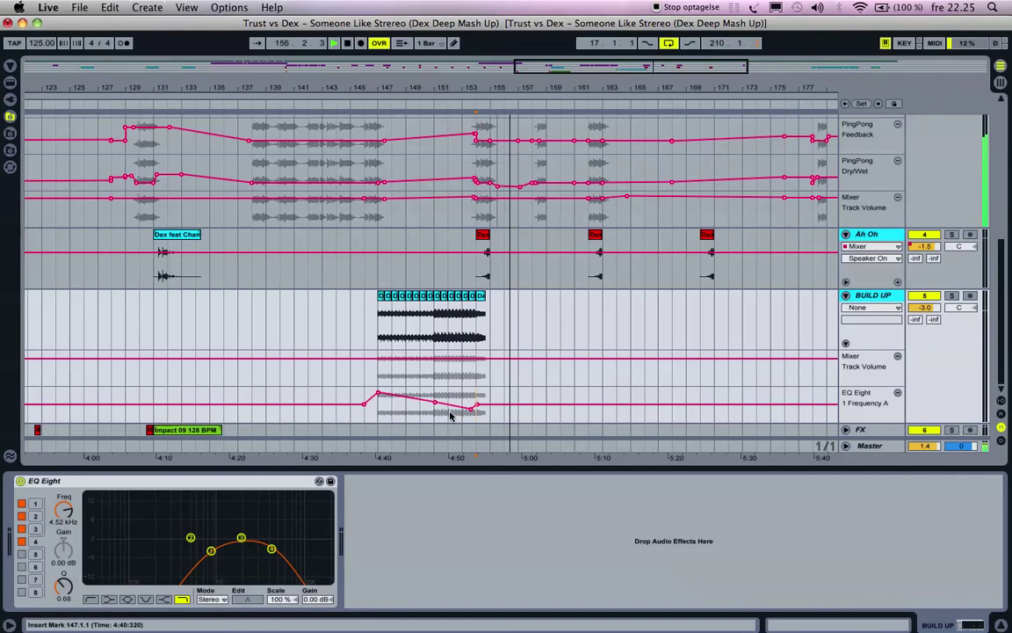
- Replay the build-up from bar 147 and raise the last EQ frequency breakpoint, moving it to the end of the BUILD UP clips
left_click(381, 417)
key("space")
key("space")
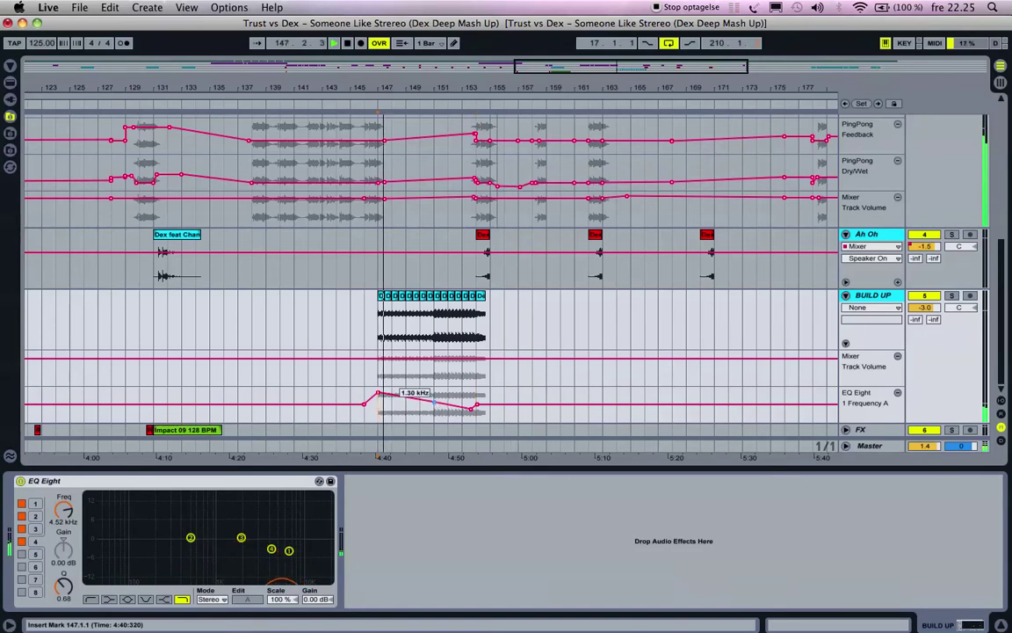
left_click_drag(481, 407, 481, 398)
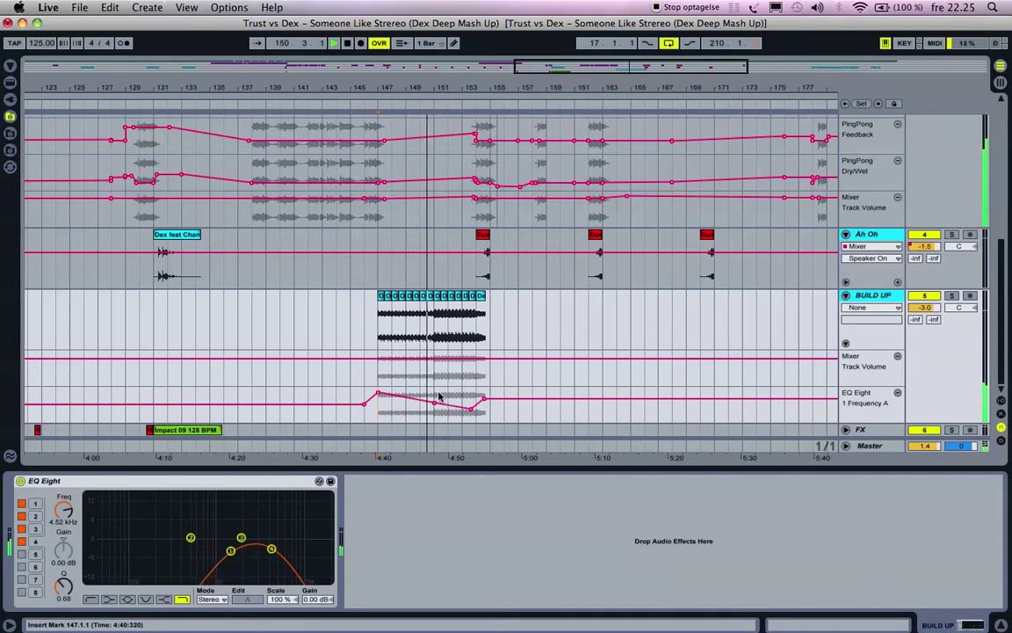
- Add a Chorus after EQ Eight on the BUILD UP track and replay the section from bar 147
left_click(10, 83)
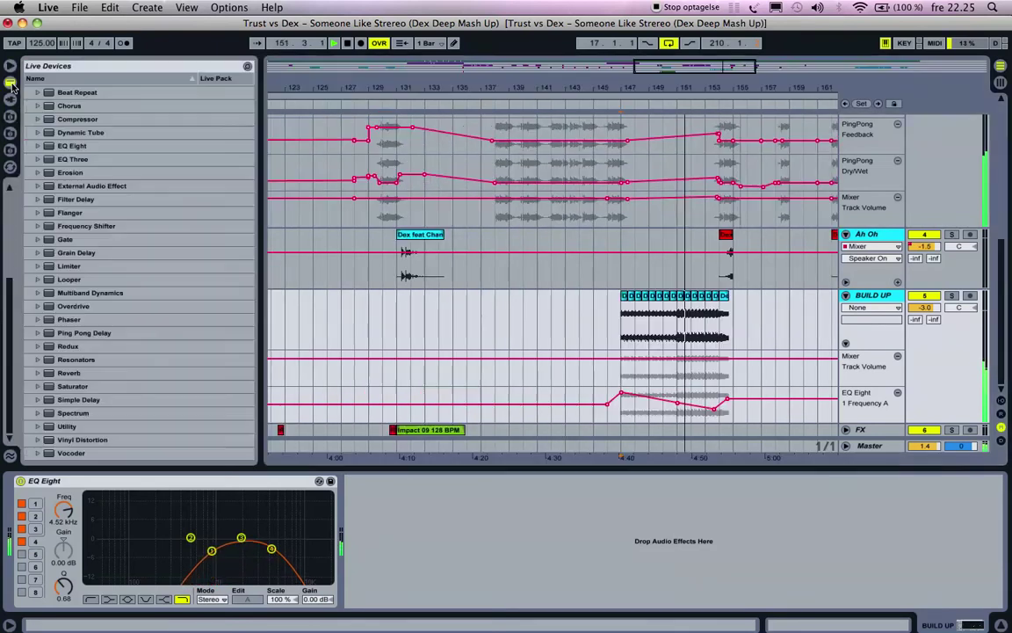
left_click(92, 106)
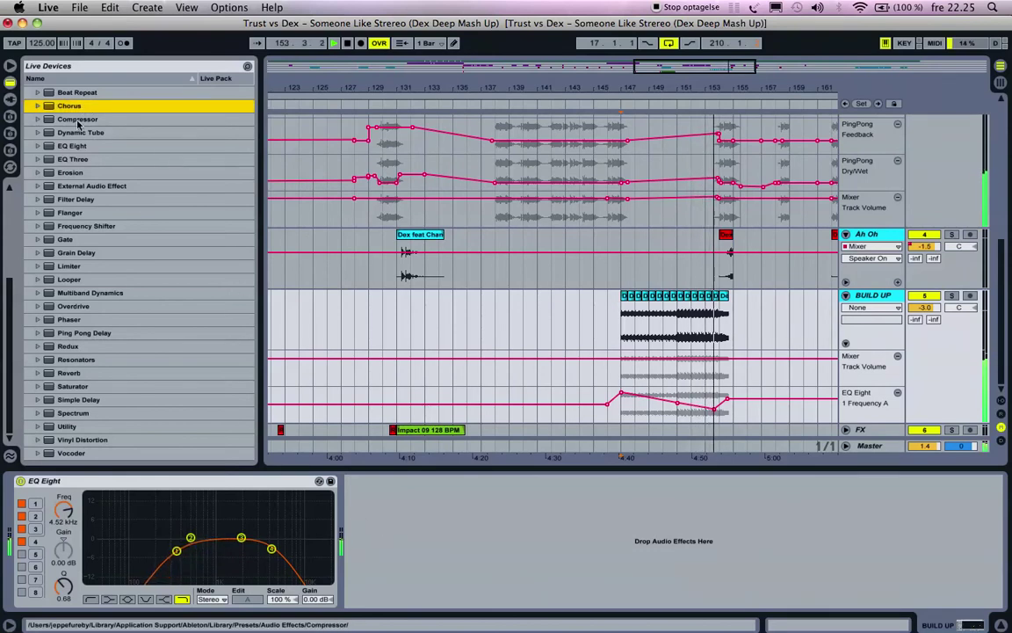
key("Return")
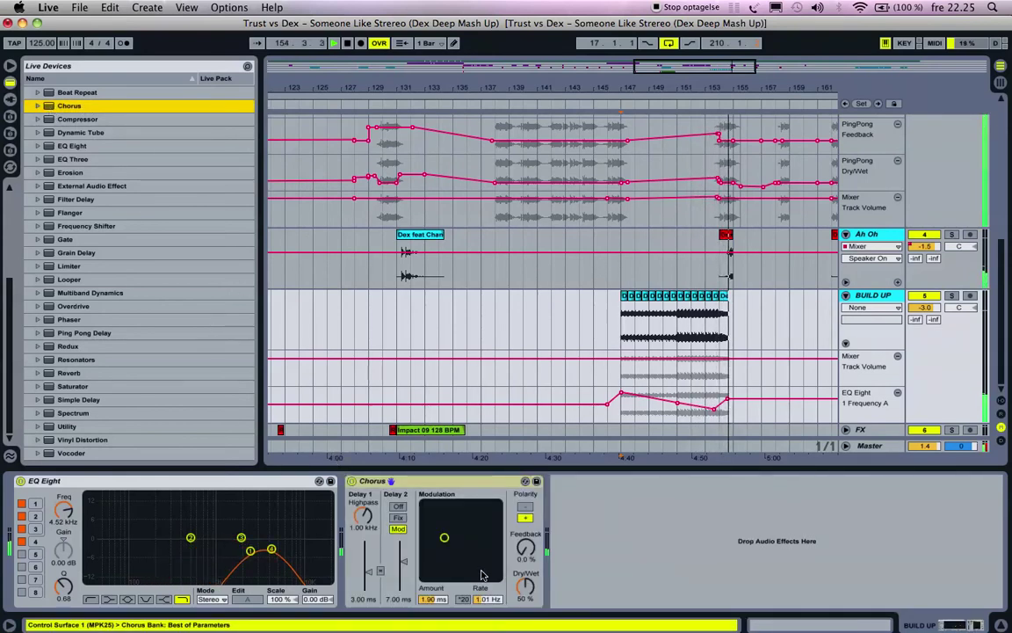
key("space")
key("space")
scroll(589, 315, "right", 4)
- Solo BUILD UP from bar 151, turn Chorus Delay 2 off, and set Delay 1 to 8.11 ms with an 87.1 Hz highpass
left_click(585, 313)
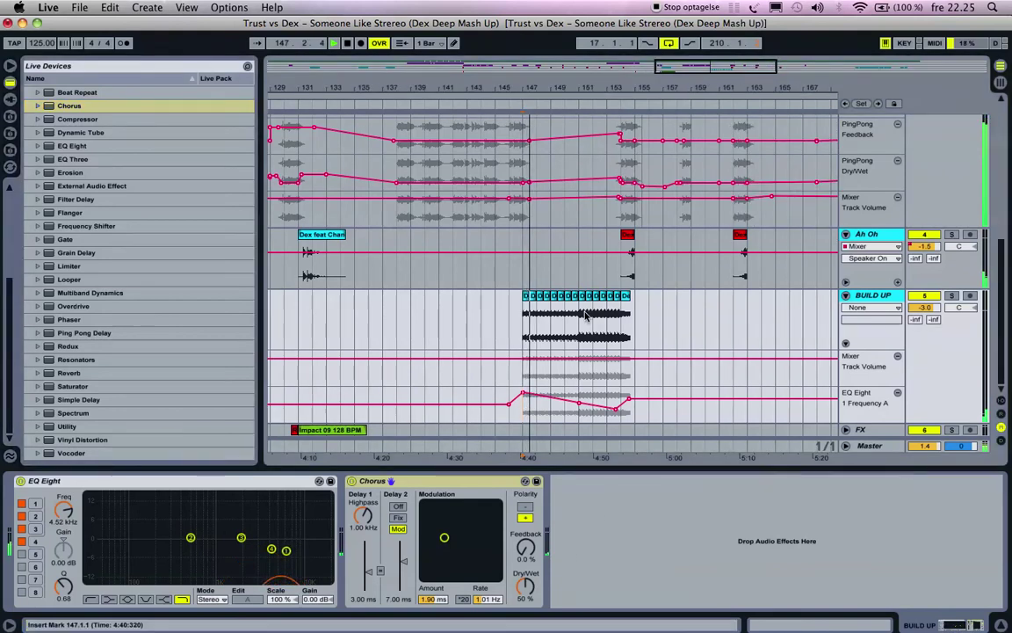
key("space")
left_click(950, 296)
key("space")
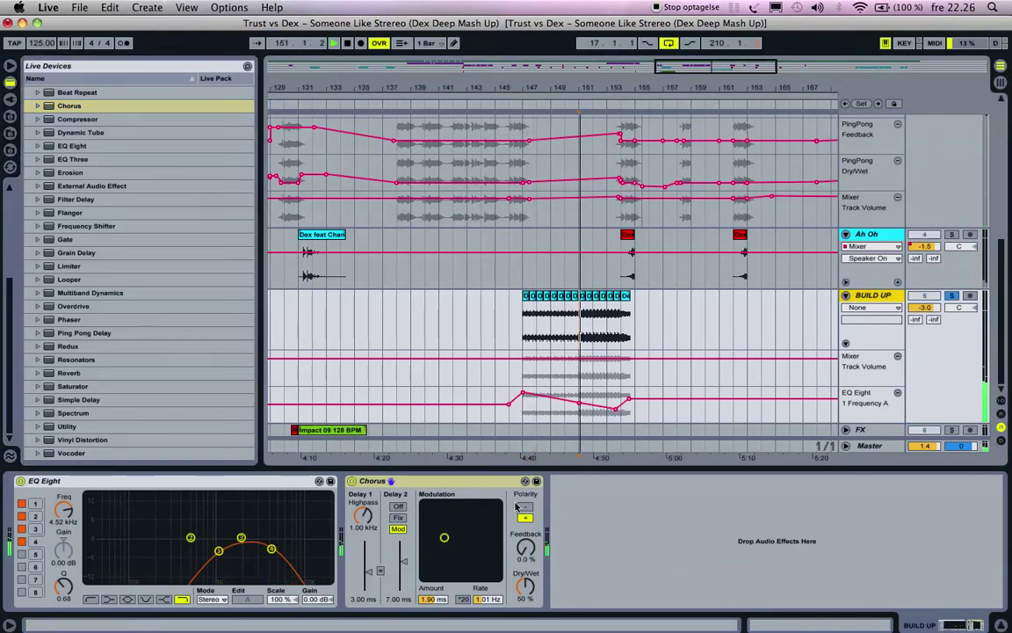
left_click(398, 507)
left_click_drag(363, 516, 368, 558)
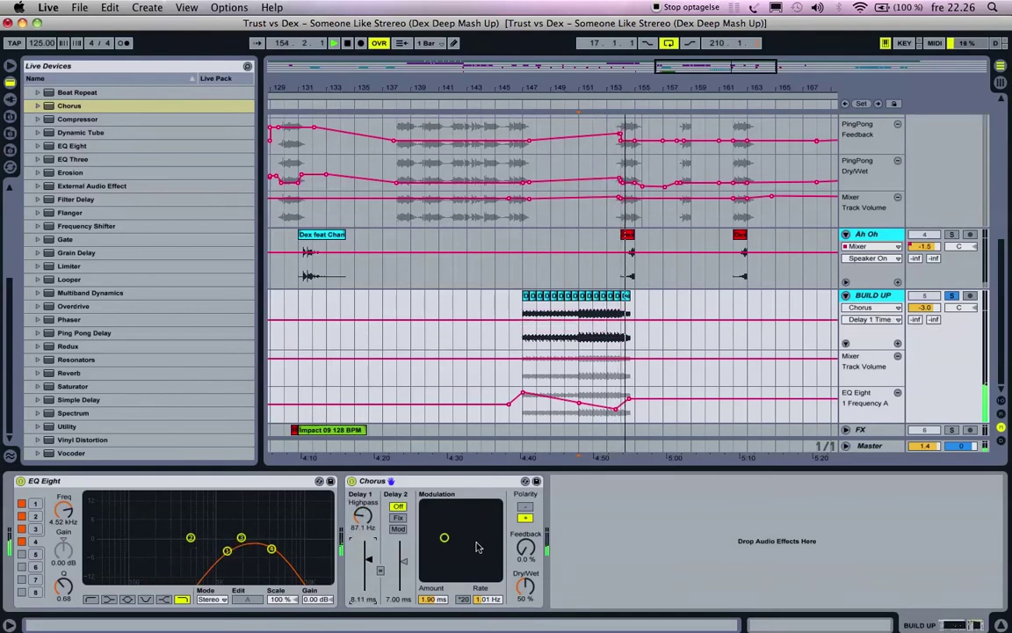
- Set the Chorus modulation amount to 0.13 ms at a 0.62 Hz rate, with Dry/Wet at 41 %
left_click_drag(446, 537, 438, 567)
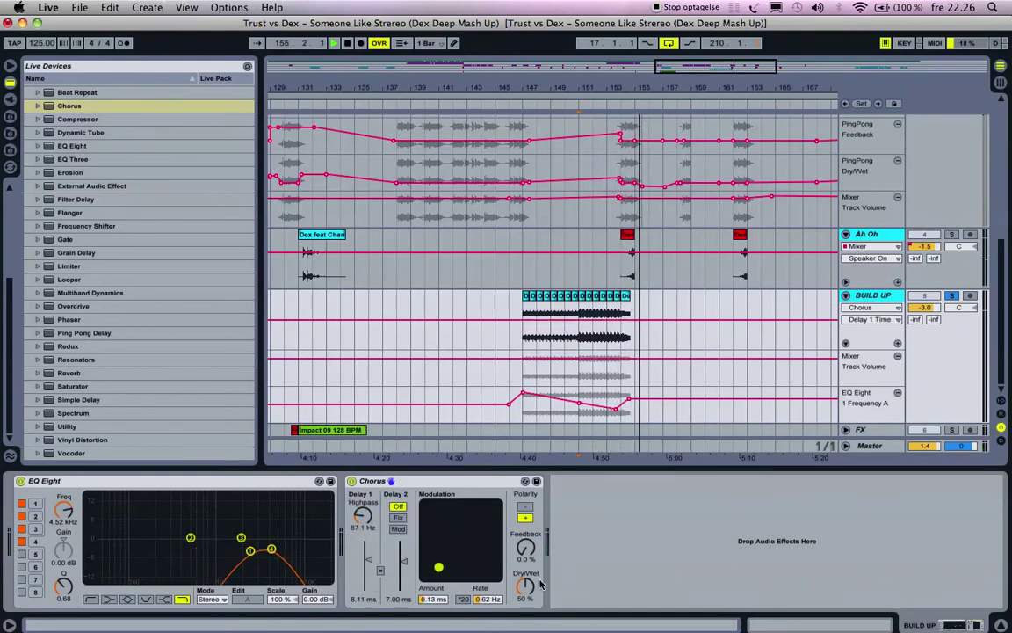
mouse_move(525, 587)
left_mouse_down()
mouse_move(526, 612)
mouse_move(526, 556)
mouse_move(526, 592)
left_mouse_up()
left_click_drag(525, 594, 525, 572)
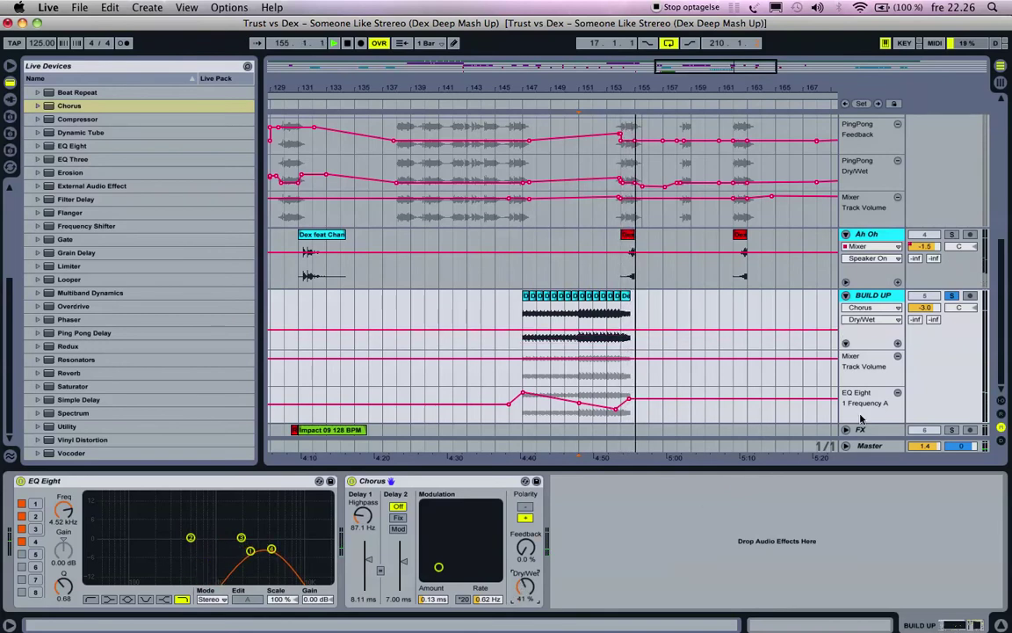
- Unsolo the BUILD UP track and replay the full mix from bar 146
left_click(951, 297)
key("space")
key("space")
left_click(510, 299)
key("space")
key("space")
scroll(603, 276, "right", 3)
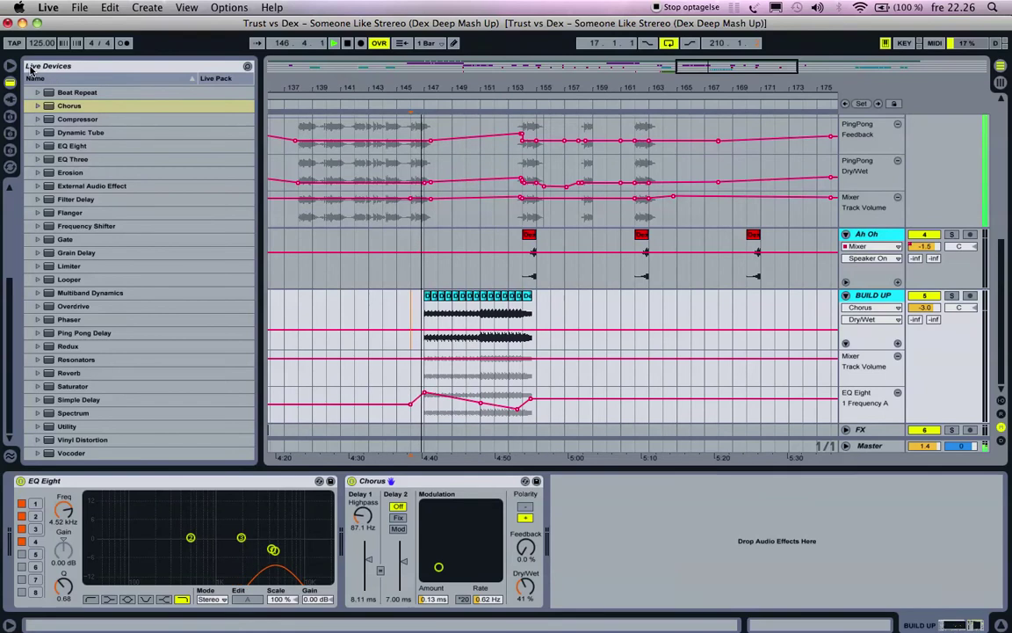
- Hide the device browser and raise the final EQ Eight frequency breakpoint to the level of the peak at bar 147
left_click(9, 66)
scroll(334, 271, "left", 5)
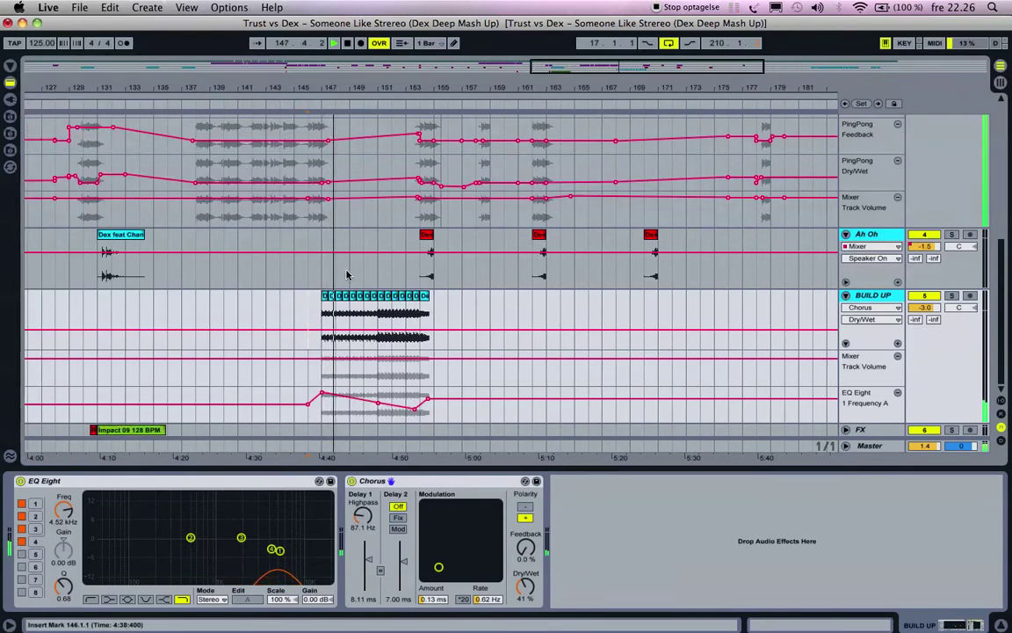
left_click_drag(428, 399, 418, 412)
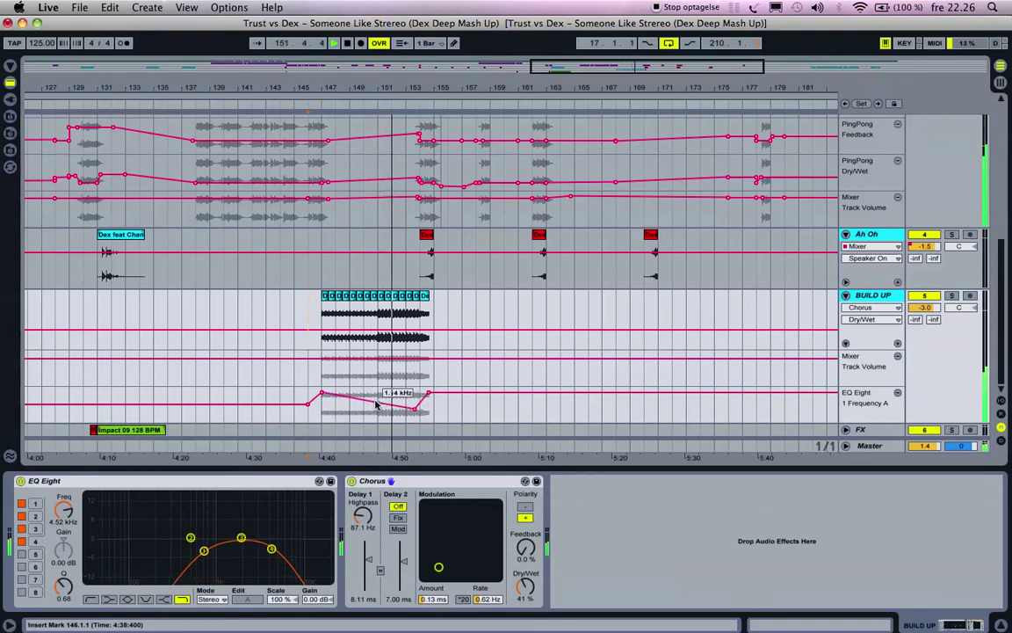
left_click(376, 404)
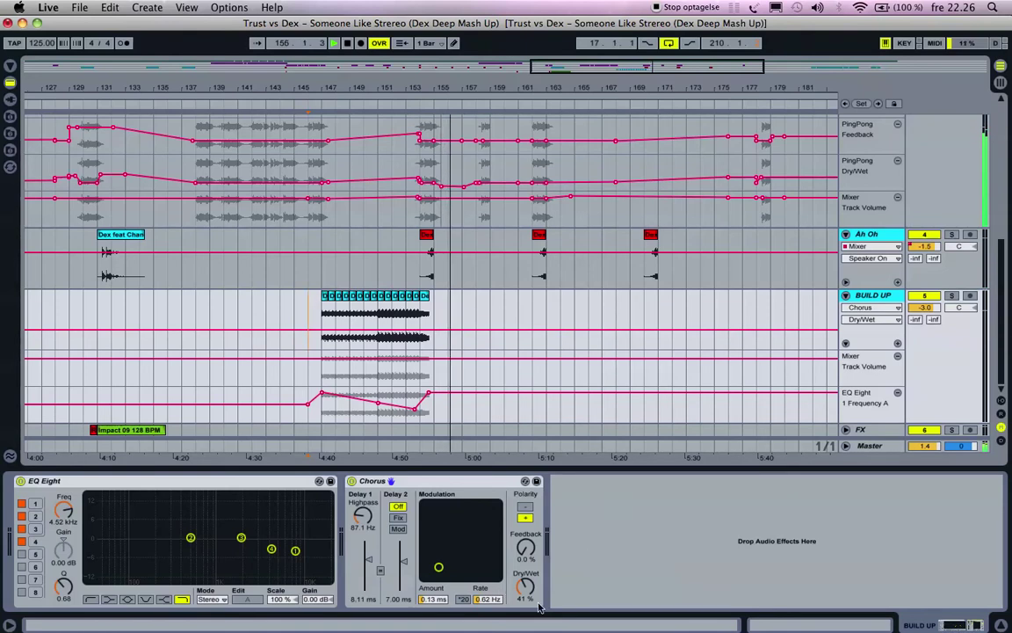
- Set the Chorus Dry/Wet to 56 % and the BUILD UP track volume to -4.0 dB, replaying from bars 147 and 150
left_click_drag(530, 600, 530, 581)
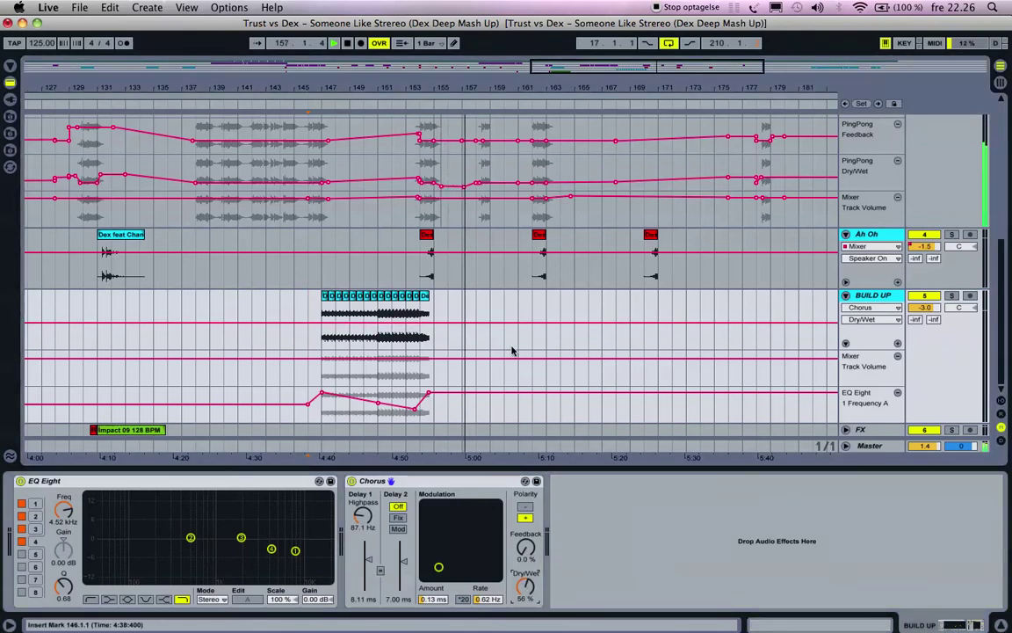
left_click_drag(935, 306, 935, 311)
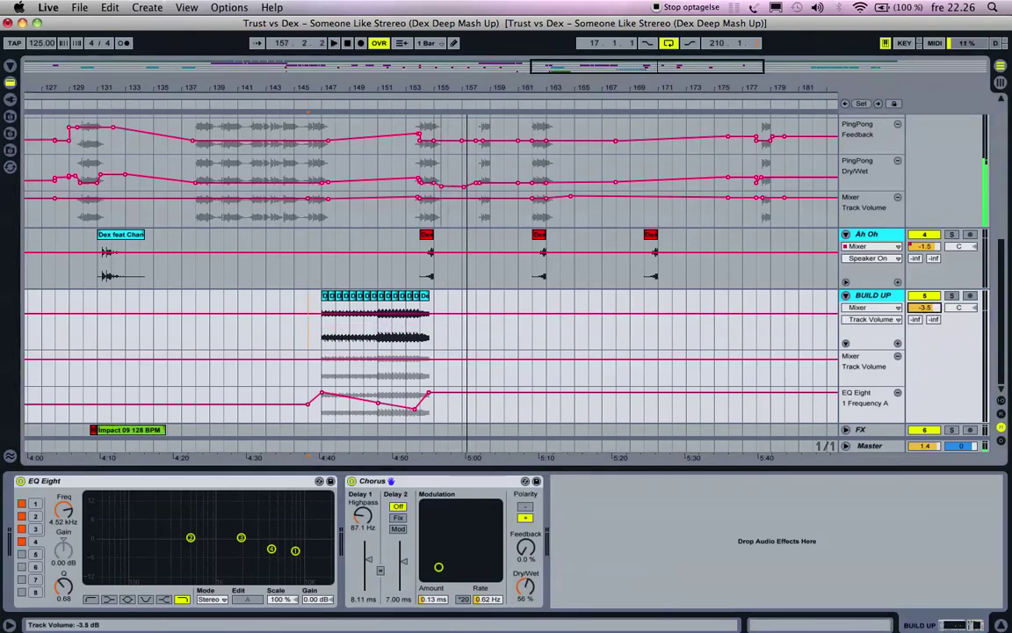
left_click(328, 324)
key("space")
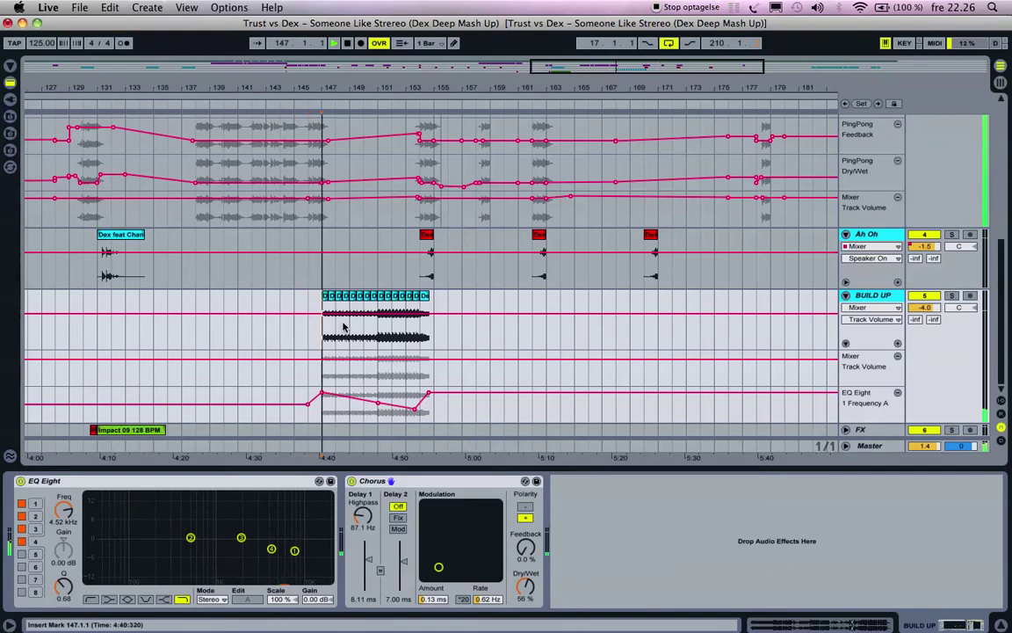
left_click(367, 322)
key("space")
key("space")
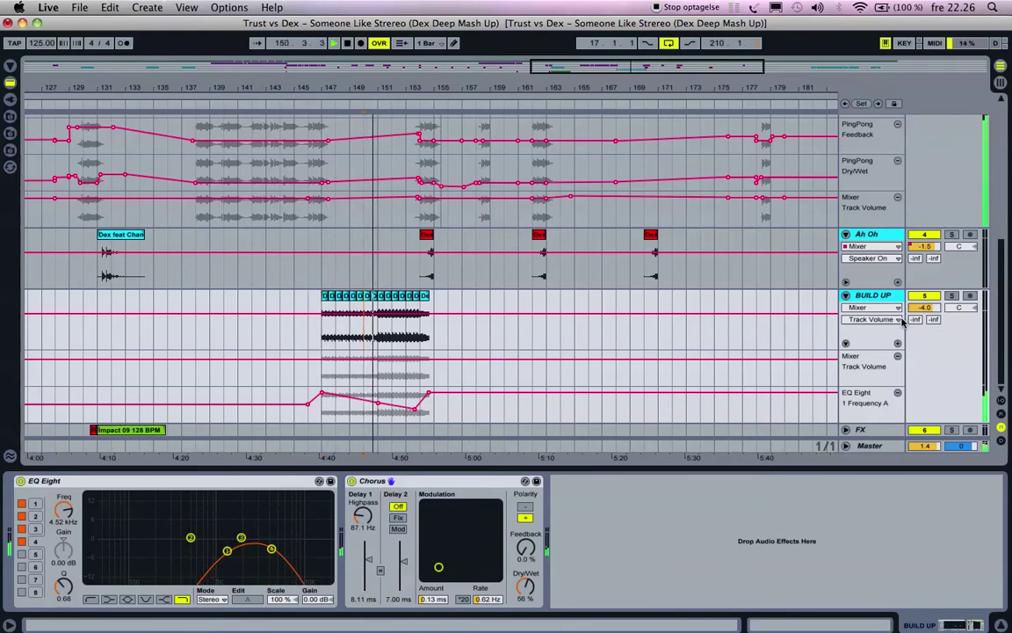
- Remove BUILD UP's separate Track Volume lane and slightly raise the lowest EQ frequency breakpoint near the end of the build-up
left_click(897, 357)
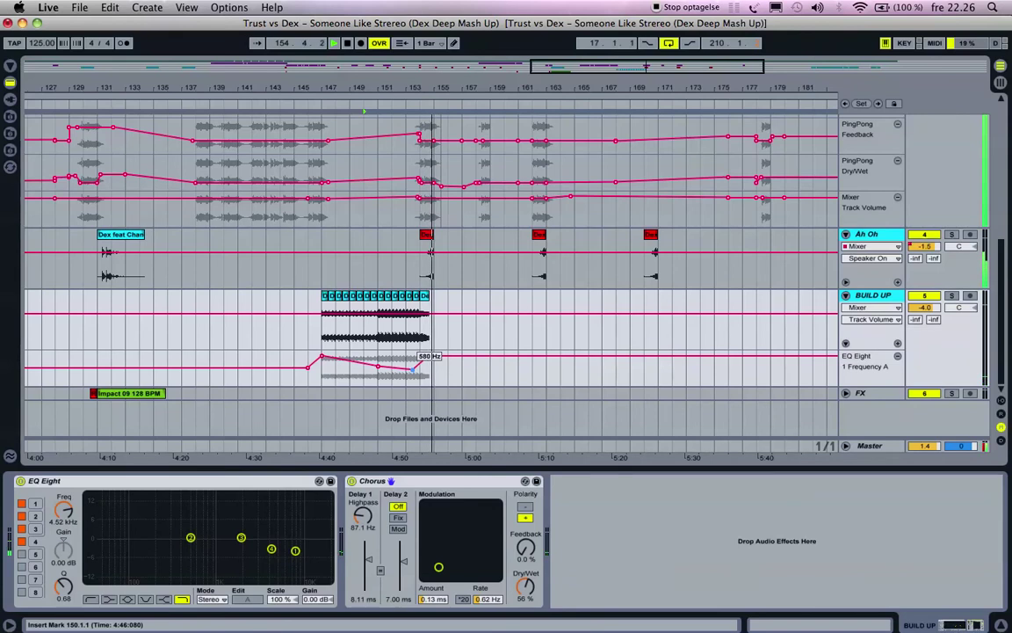
left_click_drag(412, 370, 412, 369)
key("space")
key("space")
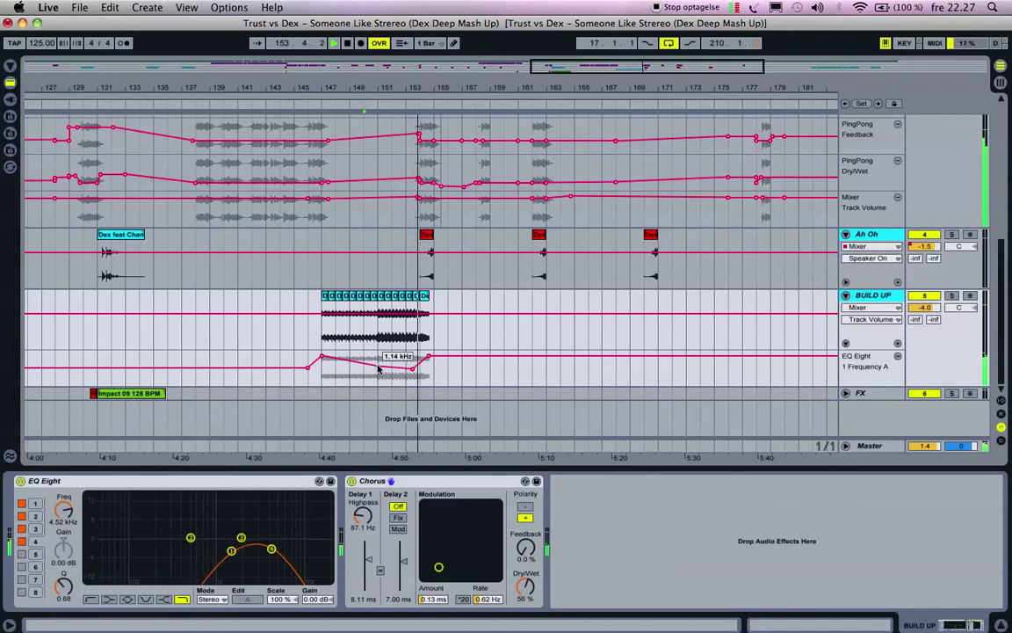
- Lower the last EQ Eight frequency breakpoint to about 4.37 kHz and solo the BUILD UP track to hear it from bar 153
left_click_drag(429, 360, 423, 367)
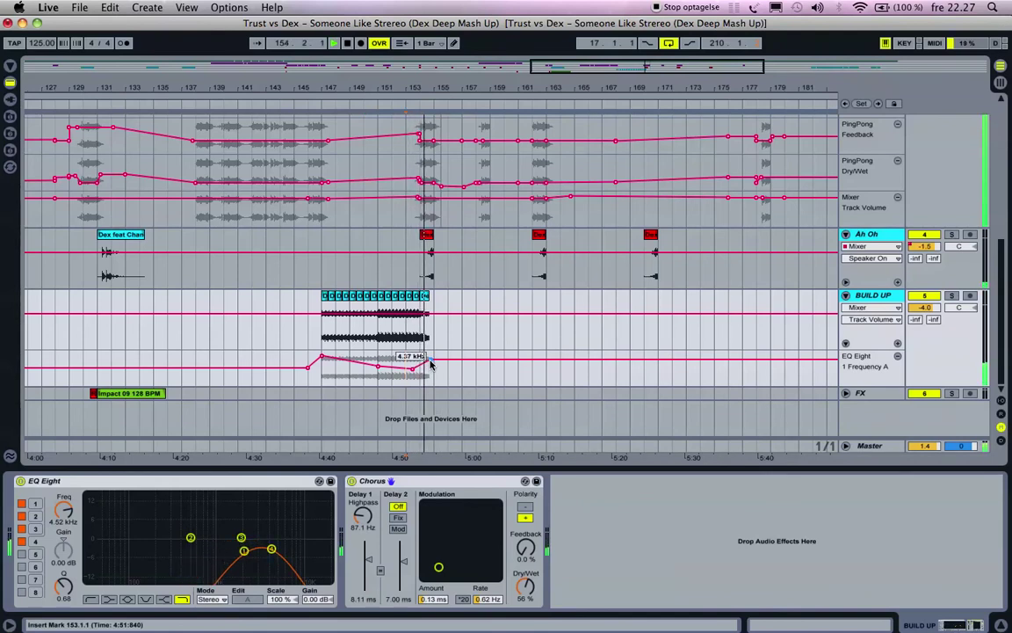
left_click_drag(431, 364, 430, 360)
left_click(952, 296)
key("space")
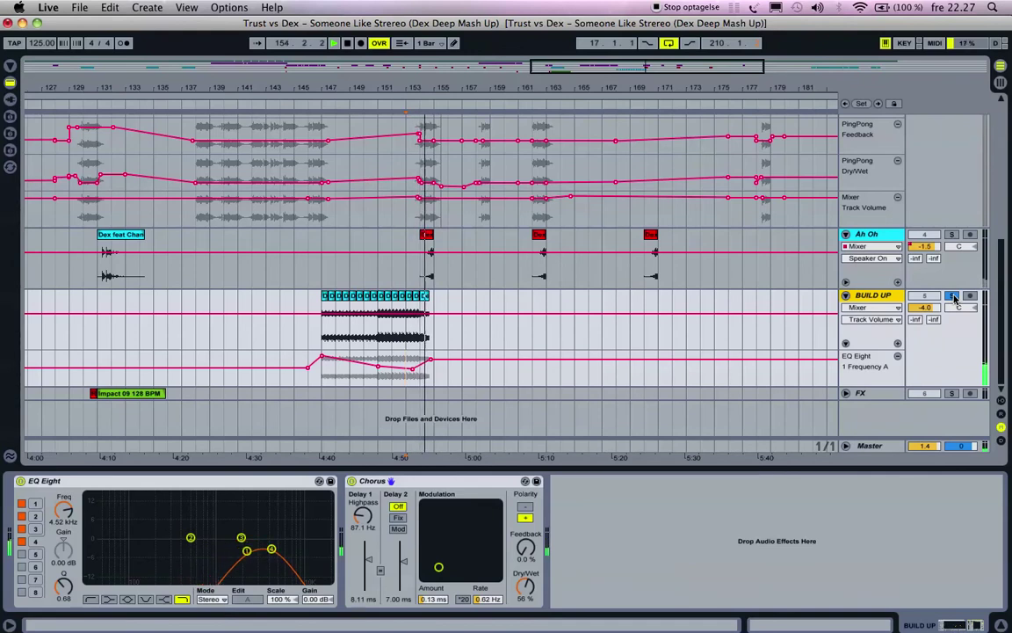
- Replay the build-up with the full mix from bars 150.3 and 150.1
left_click(373, 335)
key("plus")
key("plus")
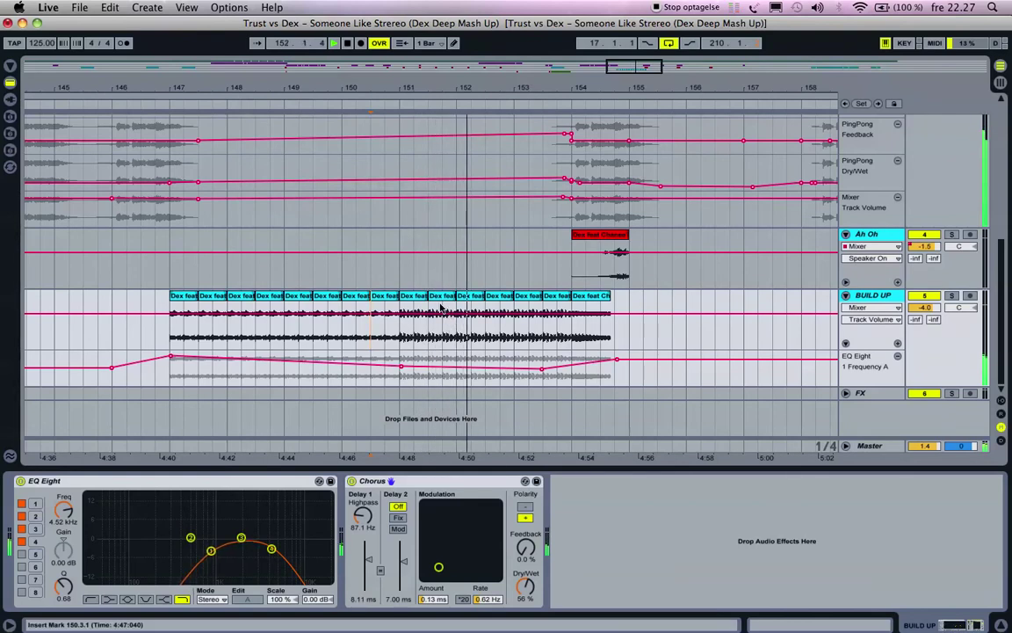
key("space")
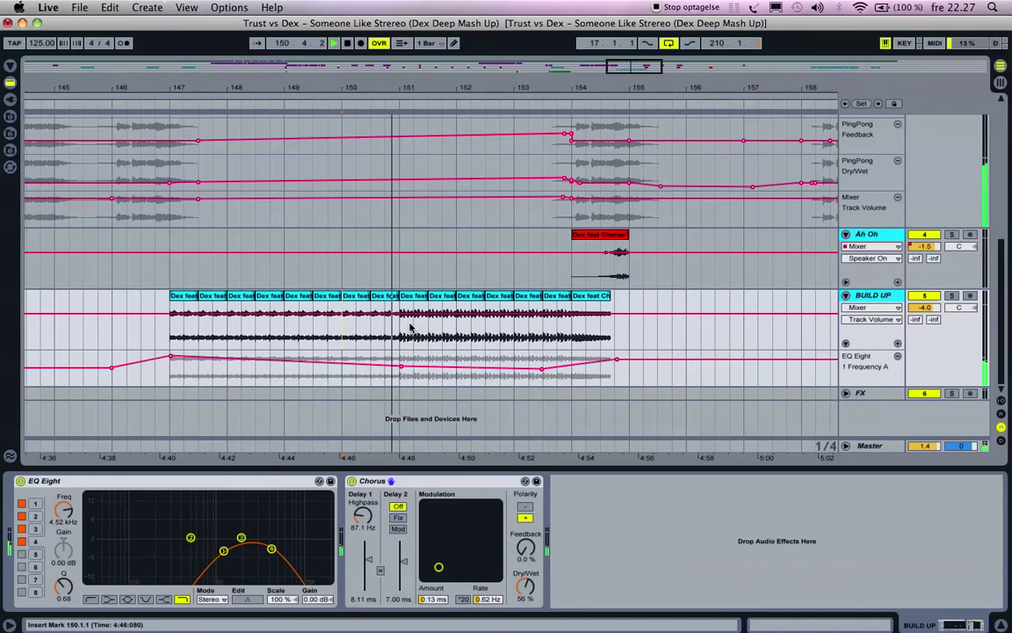
key("space")
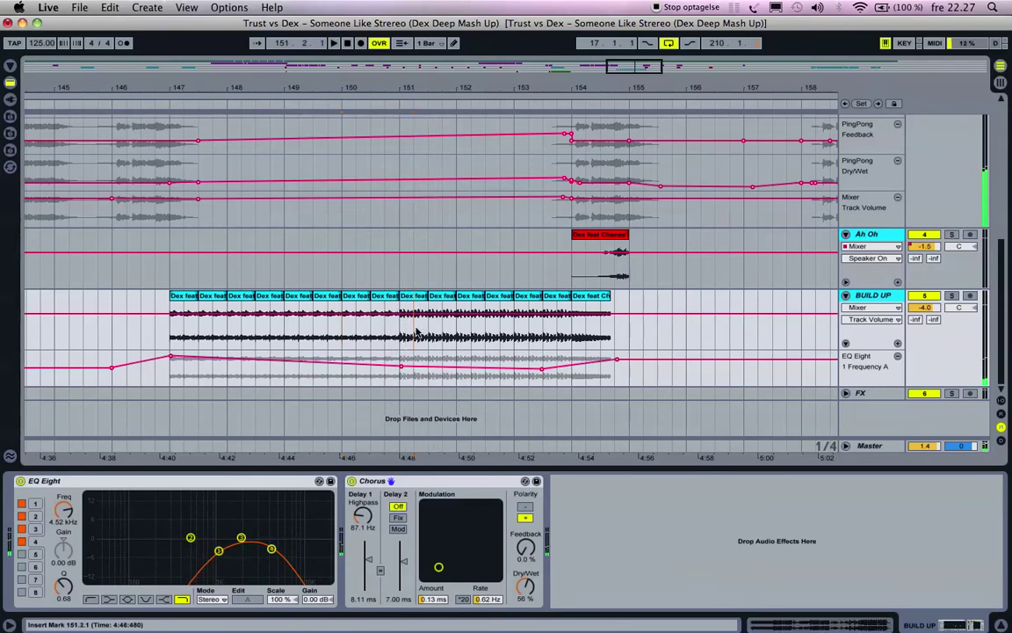
- Duplicate the one-beat slice at bar 151 along the BUILD UP track until bar 154
left_click(402, 327)
key("super+d")
key("super+d")
key("super+d")
key("super+d")
key("super+d")
key("super+d")
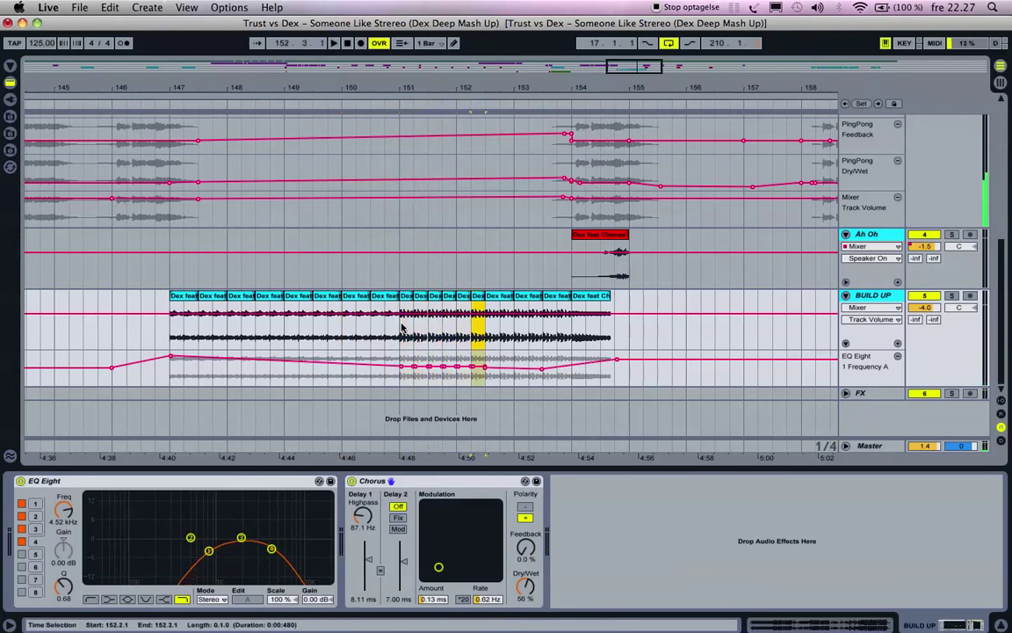
key("super+d")
key("super+d")
key("super+d")
key("super+d")
key("super+d")
- Play the repeated one-beat BUILD UP slices from bar 151 to judge how they lead into bar 153
left_click(396, 330)
key("space")
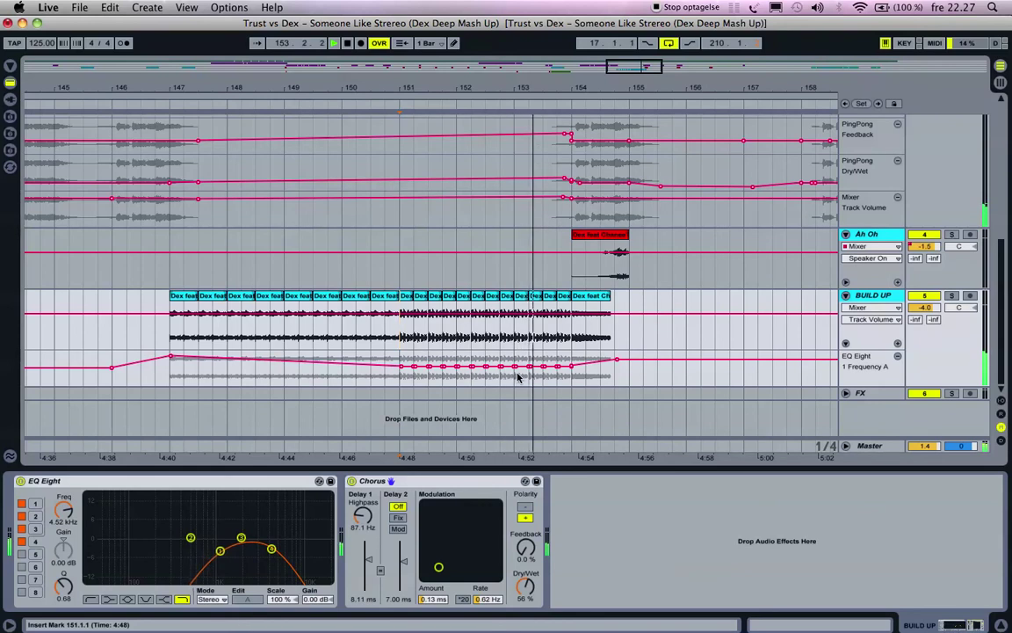
left_click(518, 330)
key("space")
key("plus")
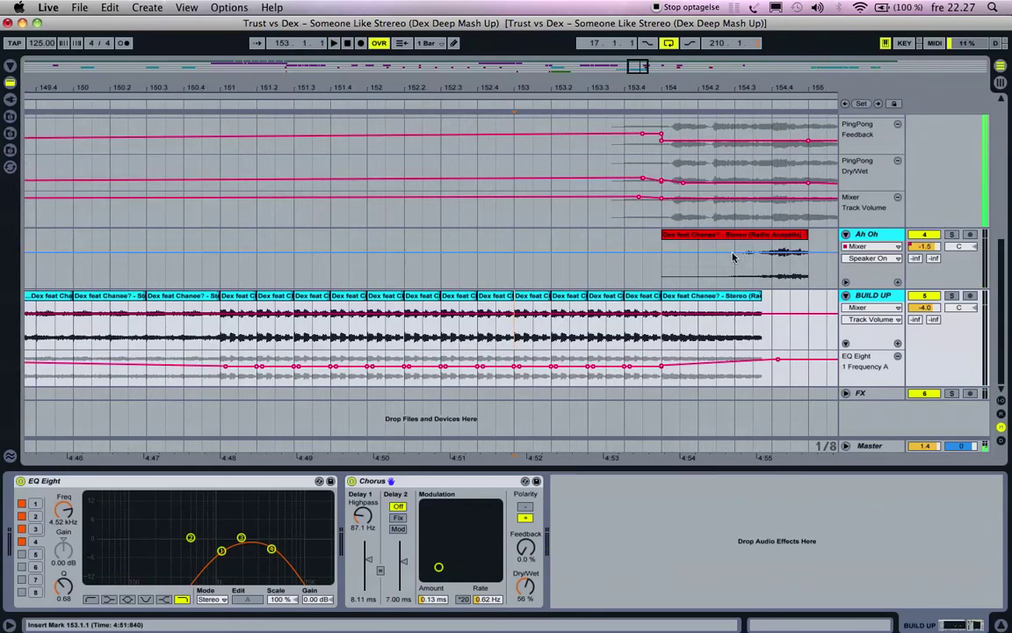
left_click(230, 329)
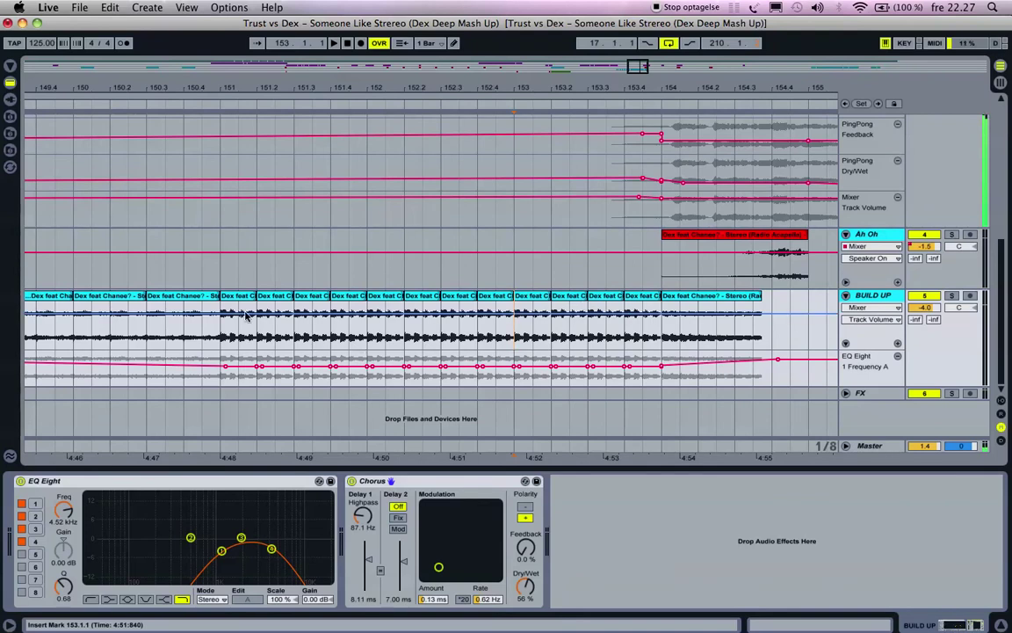
key("space")
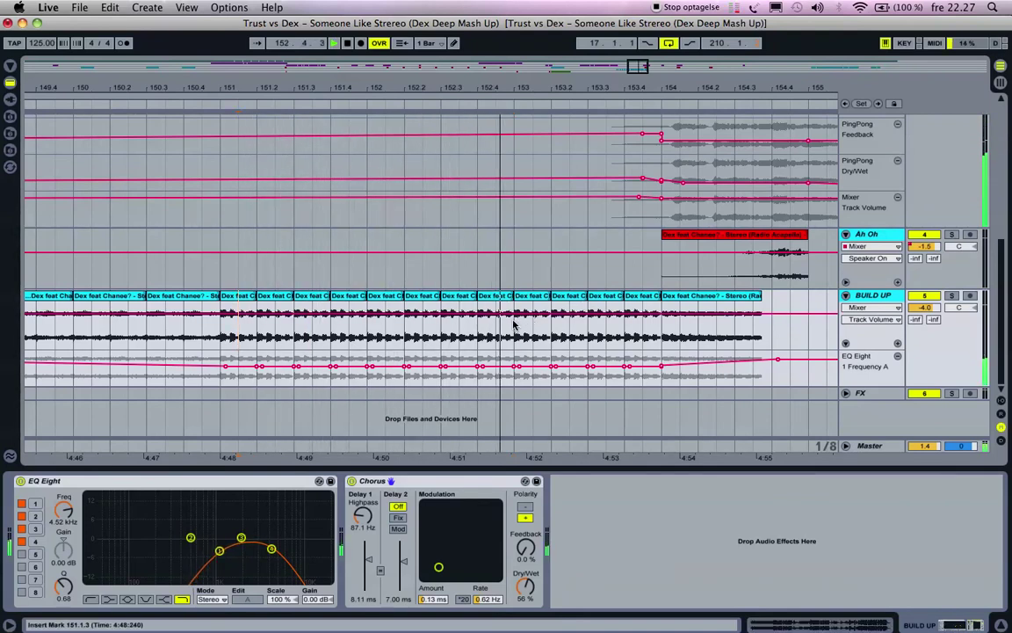
- Duplicate a half-beat slice of BUILD UP from bar 153 up to bar 154 and play it back from bar 152
left_click_drag(515, 321, 531, 325)
key("super+d")
key("super+d")
key("super+d")
key("super+d")
key("super+d")
key("super+d")
key("super+d")
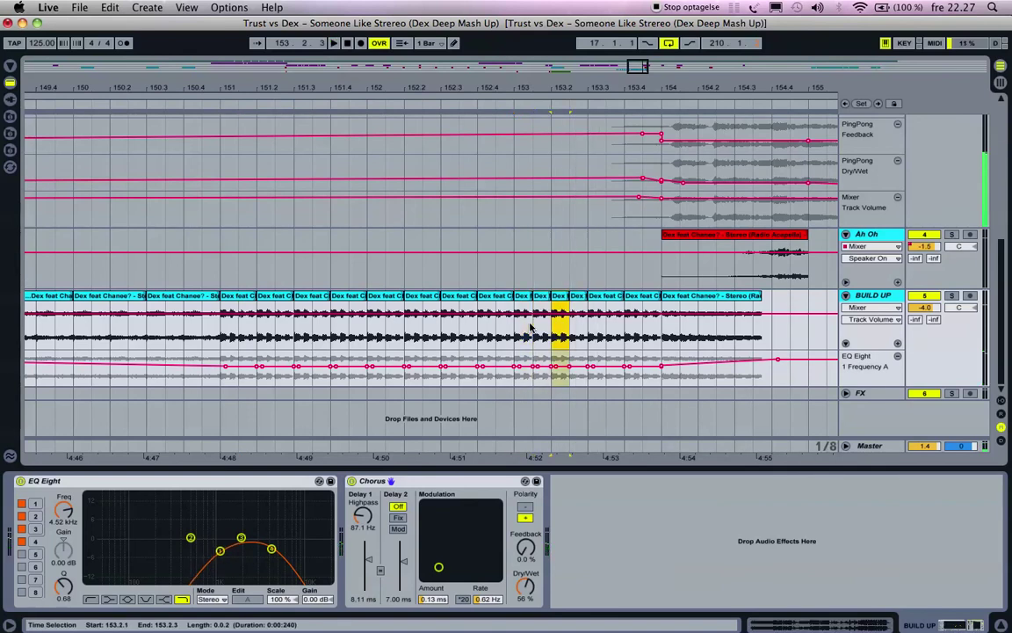
left_click(425, 337)
key("space")
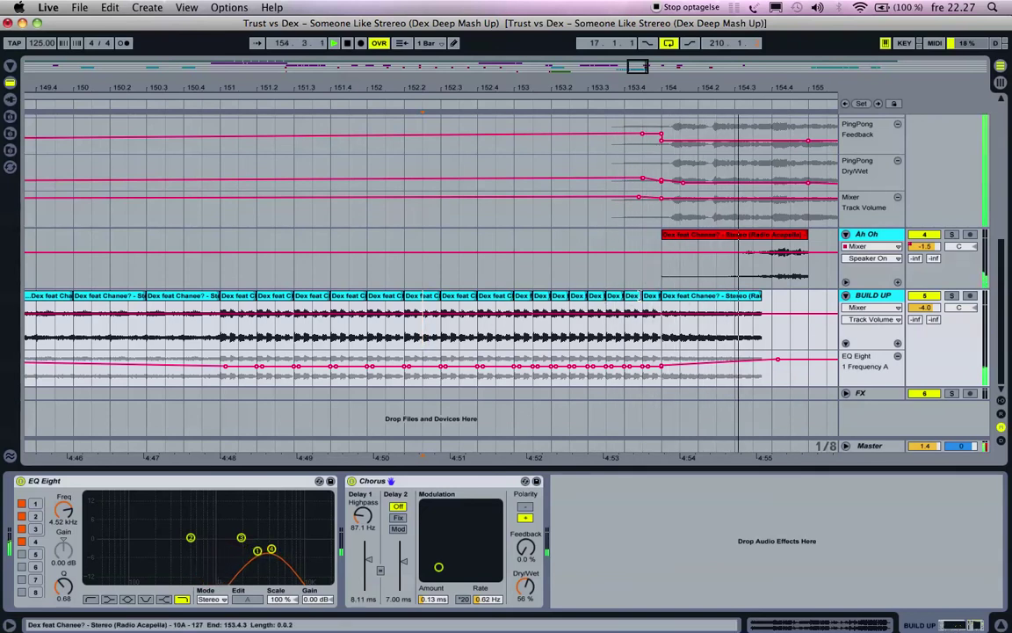
- Duplicate the last half-beat BUILD UP clip six times over the long final clip, up to bar 154.4
left_click(649, 297)
key("space")
key("super+d")
key("super+d")
key("super+d")
key("super+d")
key("super+d")
key("super+d")
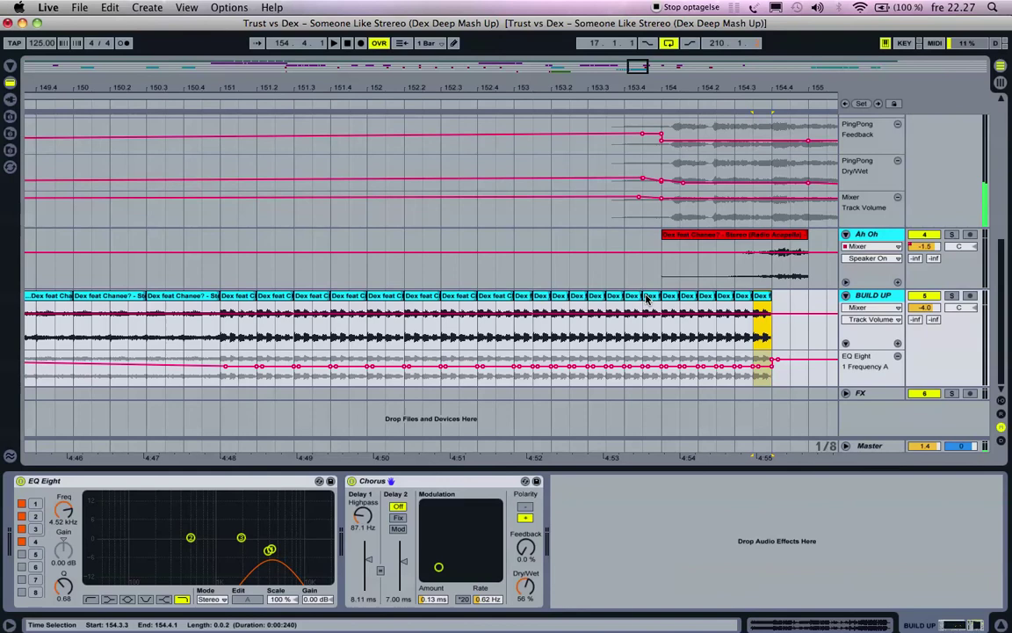
- Solo BUILD UP, clear the duplicated EQ Eight frequency breakpoints after bar 151, and place the envelope's low point at about bar 153.3
left_click(766, 373)
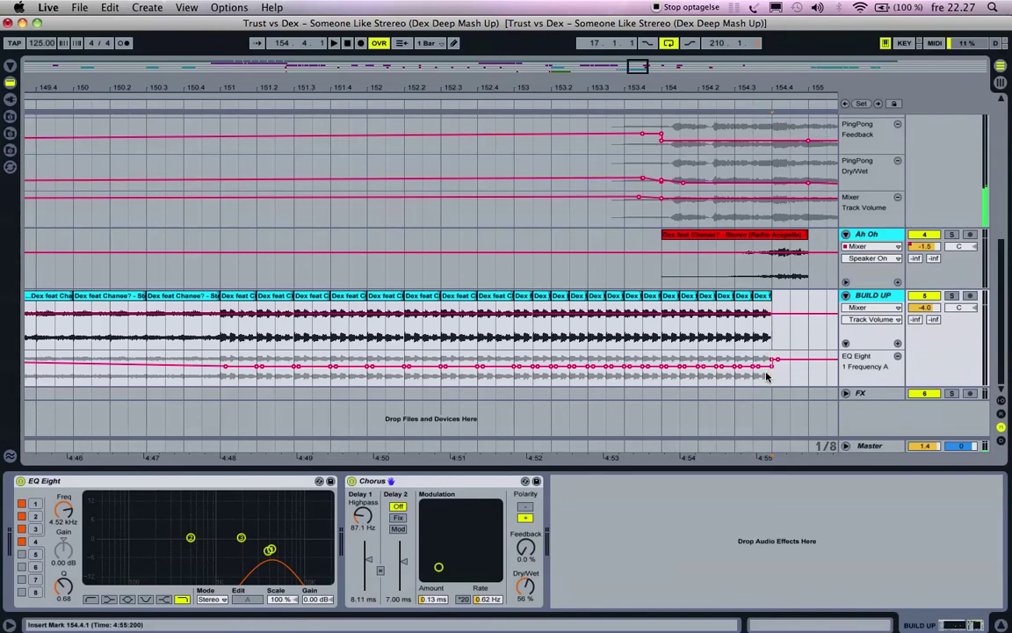
key("minus")
key("minus")
key("minus")
key("minus")
scroll(767, 378, "right", 2)
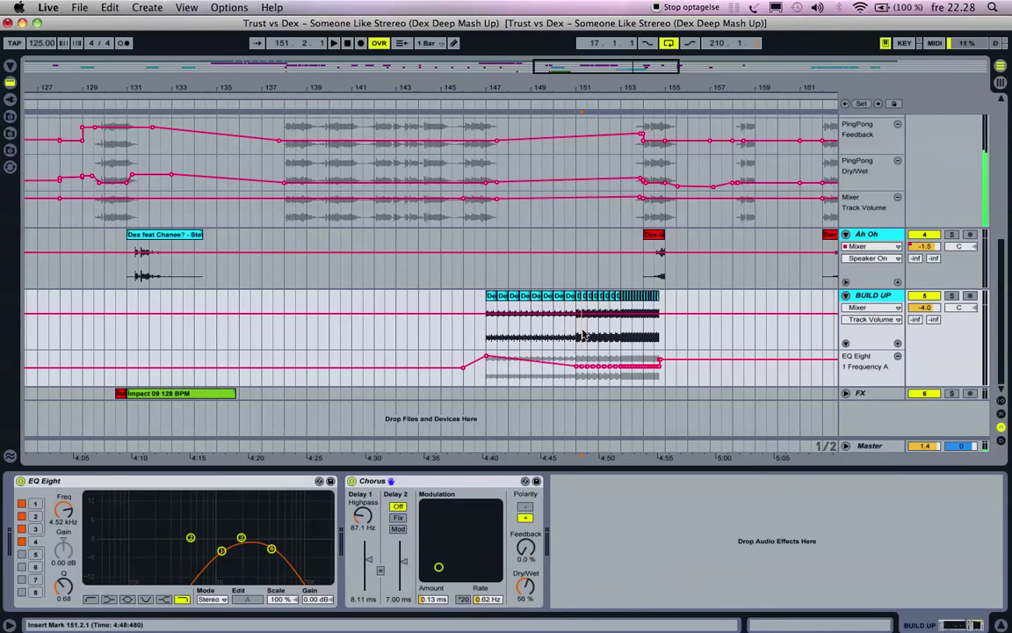
key("plus")
key("plus")
scroll(582, 335, "right", 2)
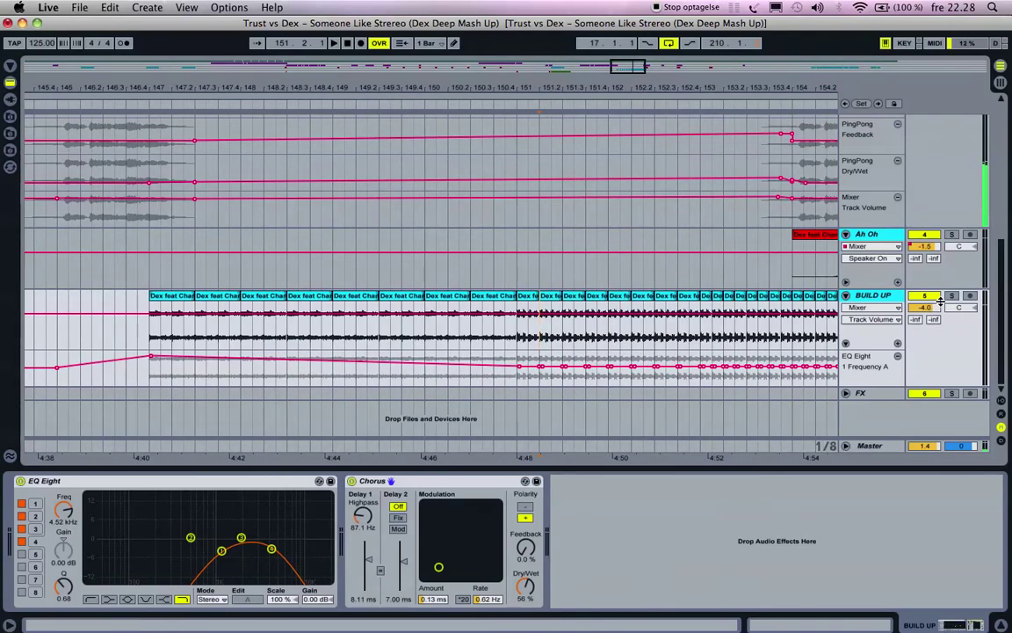
scroll(580, 337, "right", 3)
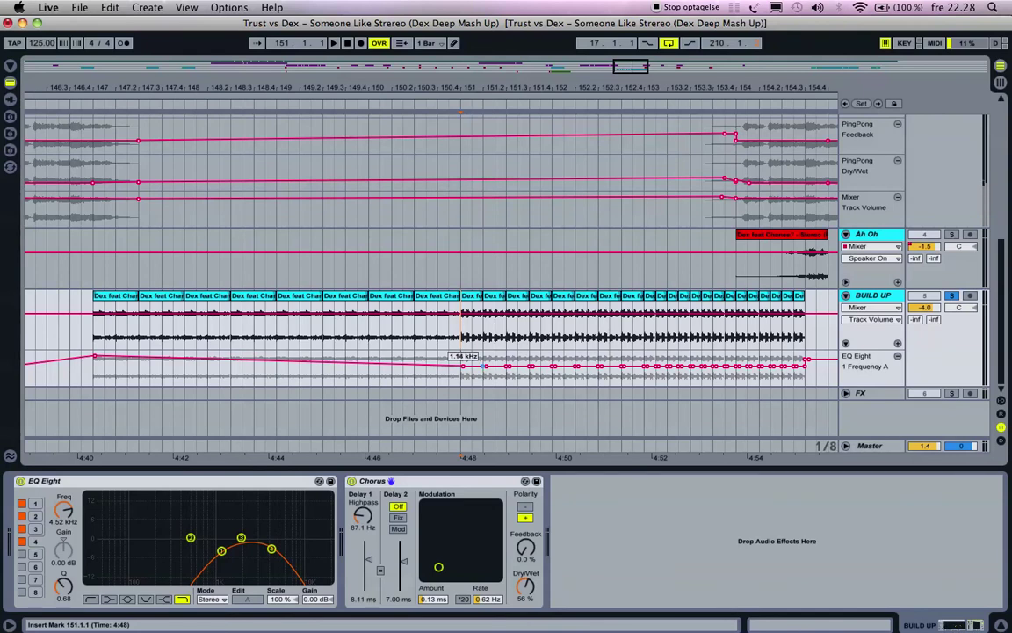
left_click_drag(699, 367, 789, 373)
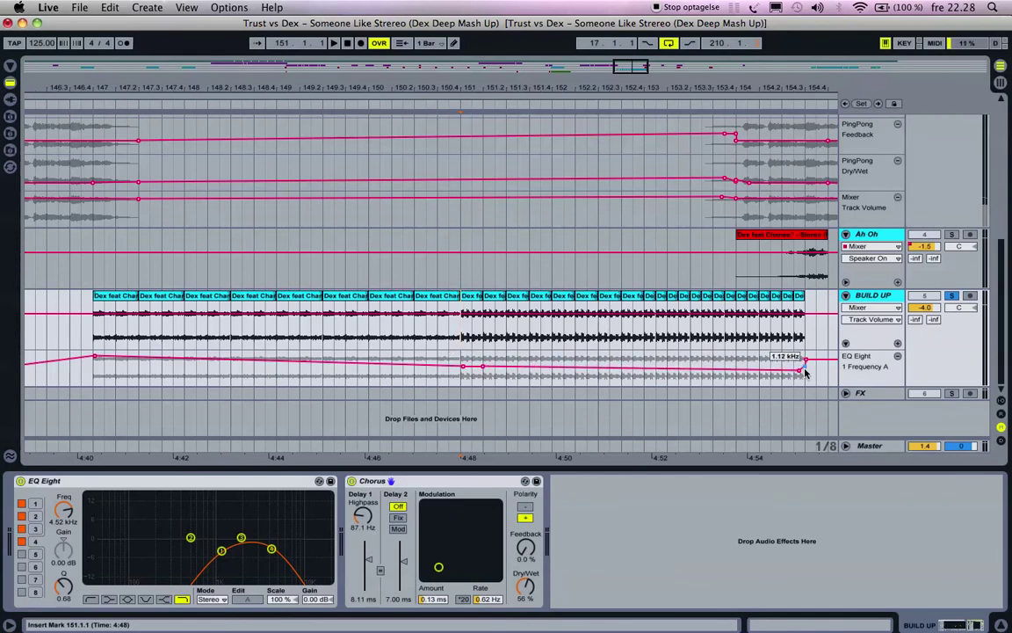
left_click_drag(797, 373, 707, 374)
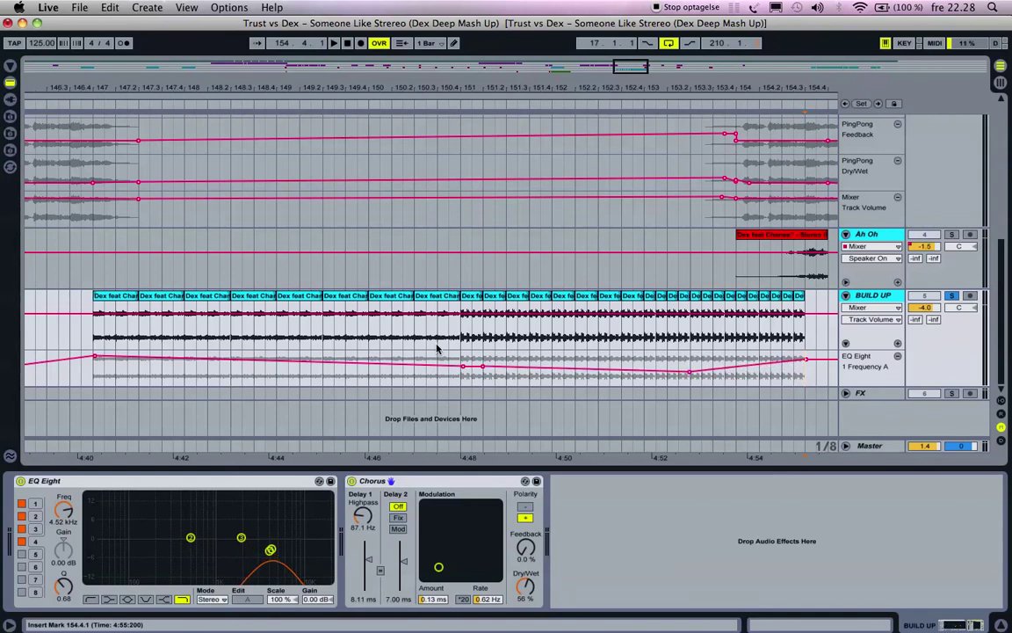
- Play the build-up from bar 151 soloed, and unsolo BUILD UP to replay it with the full mix
key("space")
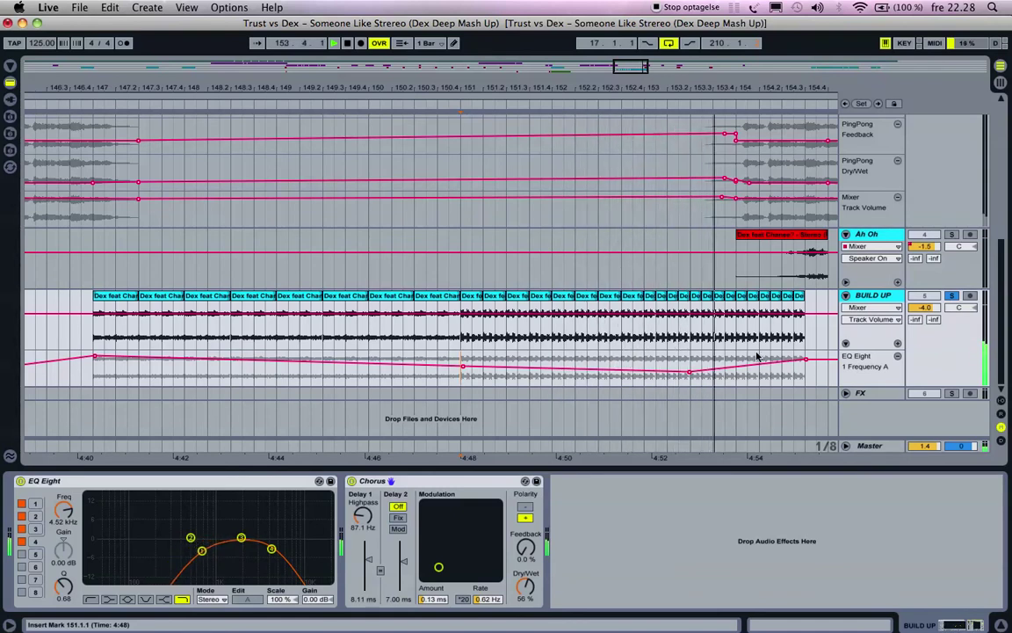
left_click(952, 297)
key("space")
key("space")
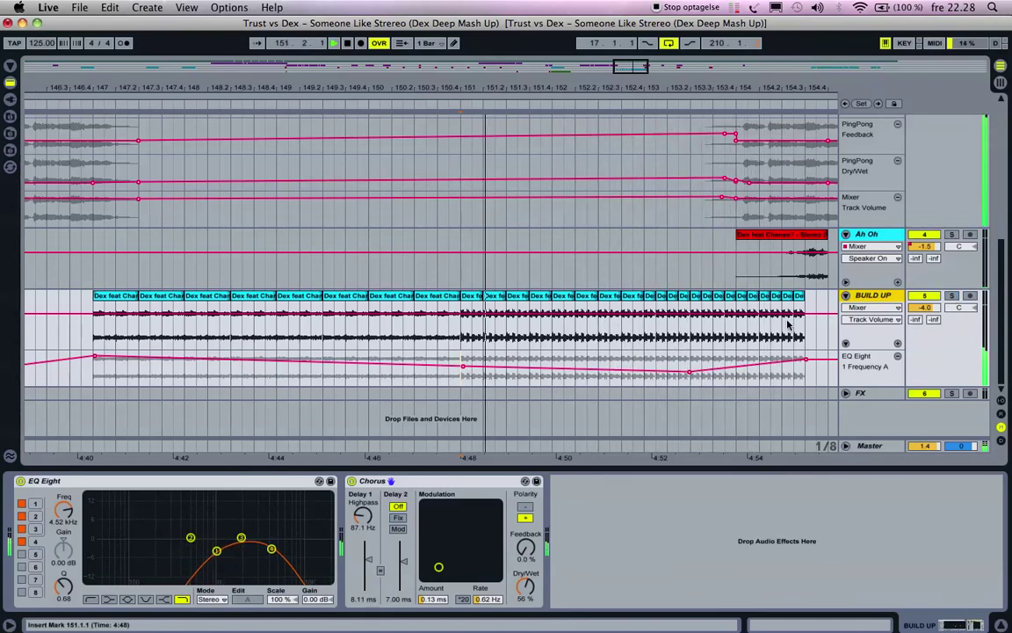
left_click_drag(645, 65, 645, 34)
scroll(561, 266, "right", 4)
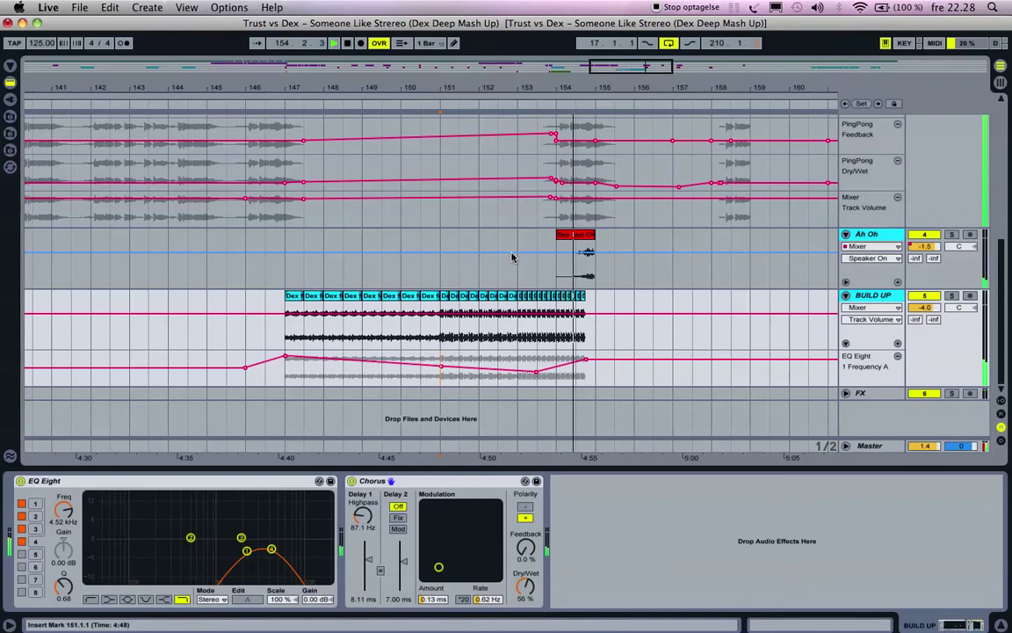
- Lower BUILD UP's final EQ Eight frequency breakpoint, add one just before it at about 760 Hz, and replay from bars 153.3 and 151.3
left_click_drag(585, 359, 581, 367)
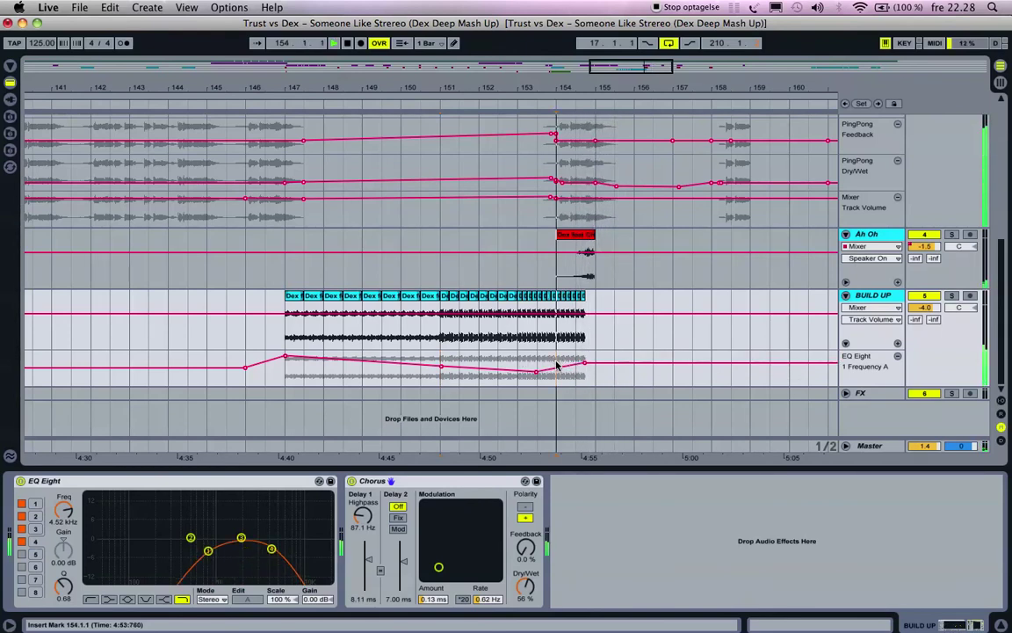
left_click_drag(568, 365, 573, 367)
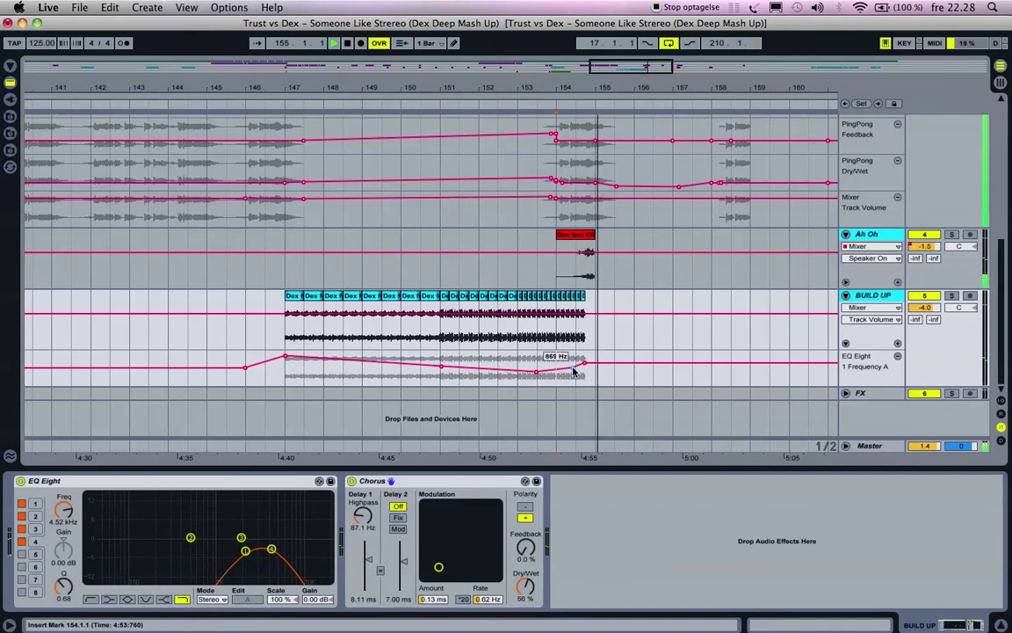
left_click(542, 368)
key("space")
key("space")
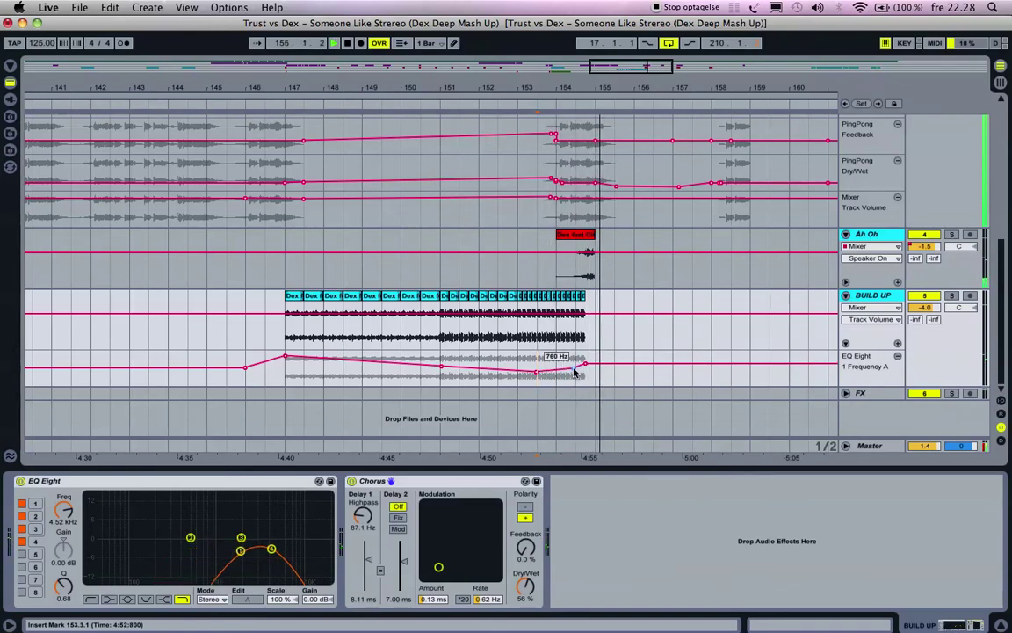
left_click(468, 366)
key("space")
key("space")
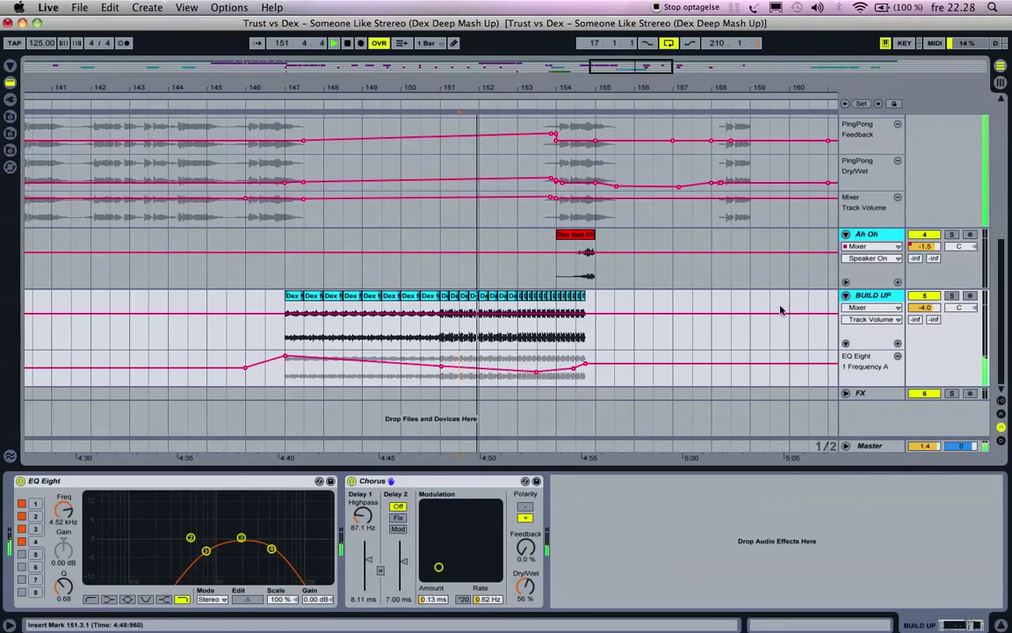
- Give BUILD UP a Chorus Dry/Wet automation lane ramping to 100 % from bar 153.3 to the clips' end, and play from bar 152
left_click(529, 585)
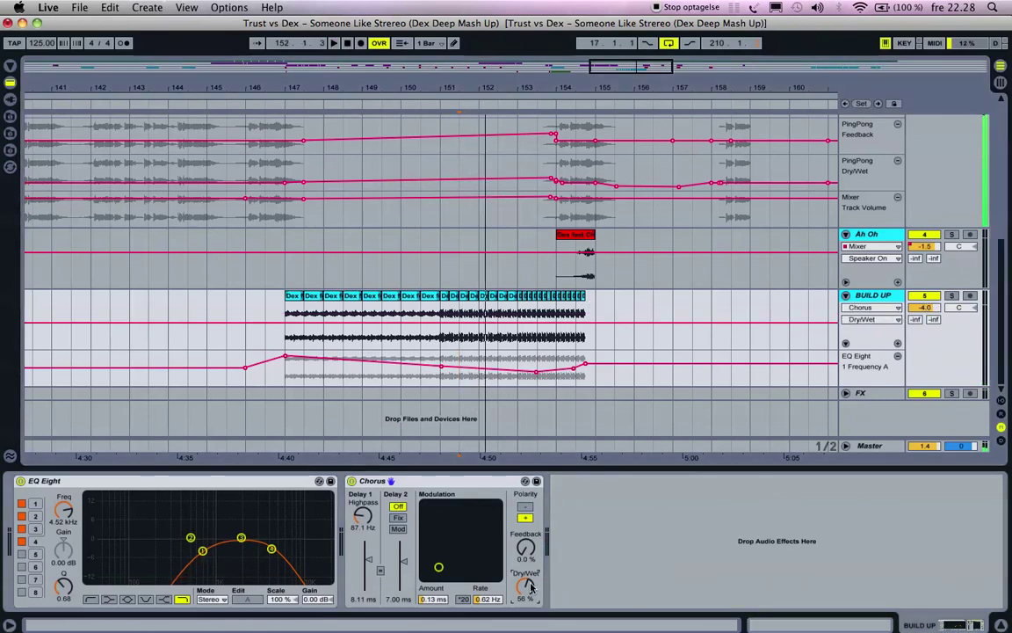
left_click(897, 344)
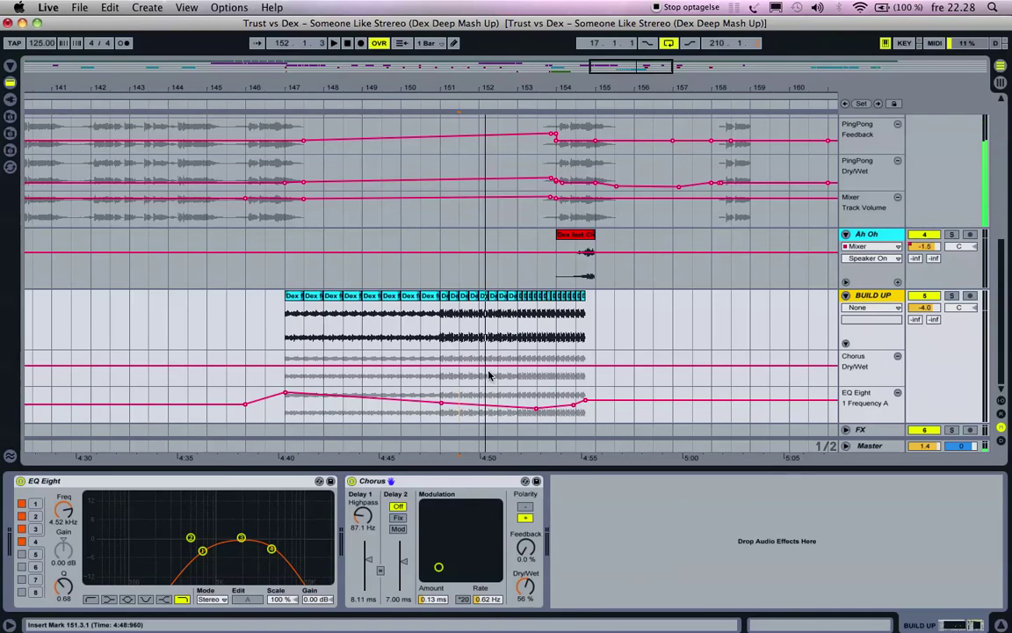
left_click_drag(545, 374, 588, 349)
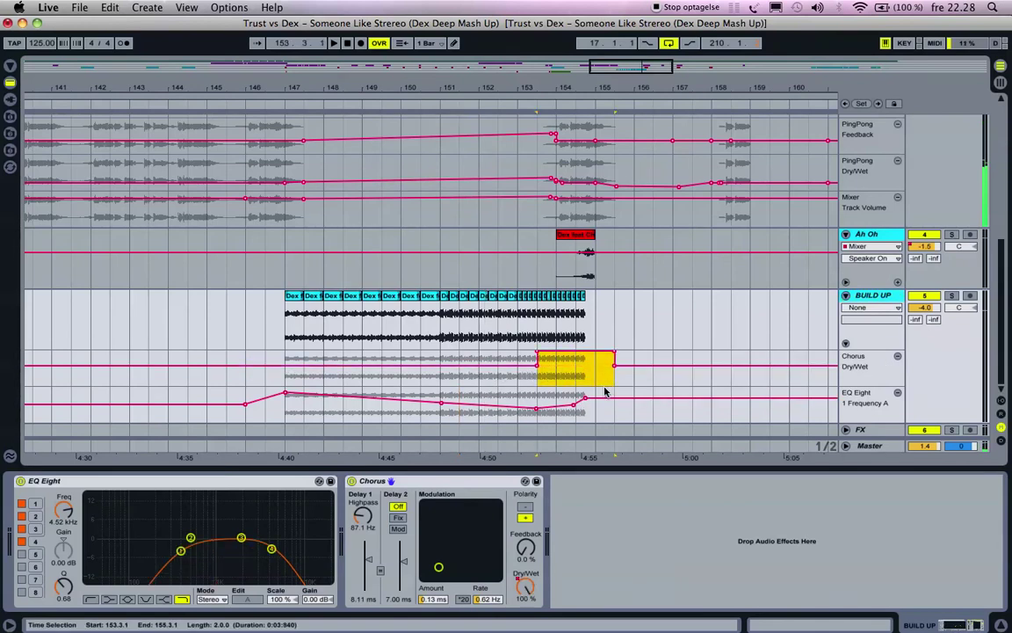
left_click(613, 363)
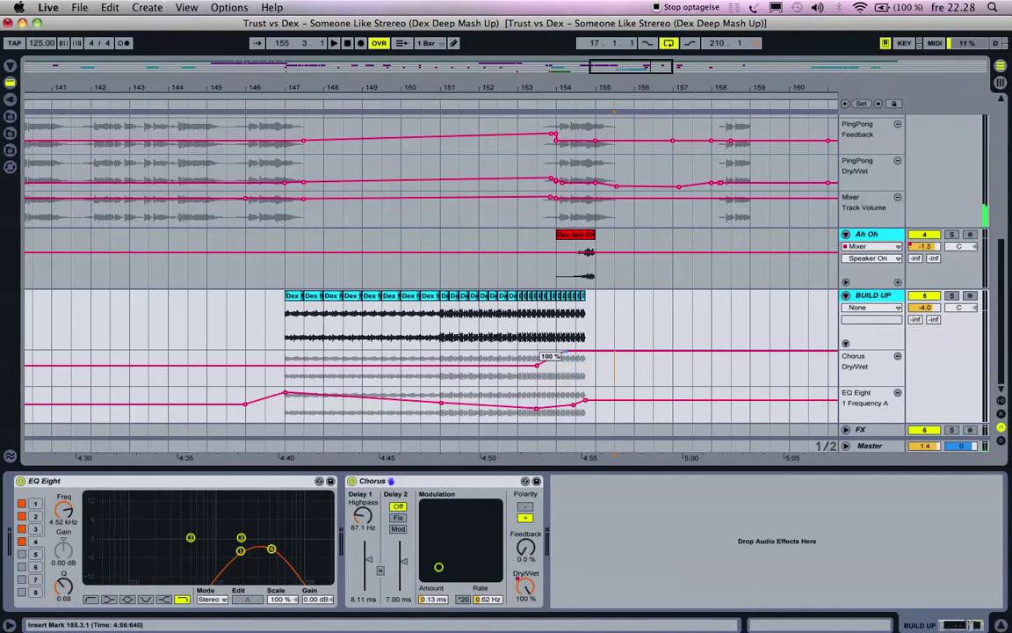
left_click(482, 378)
key("space")
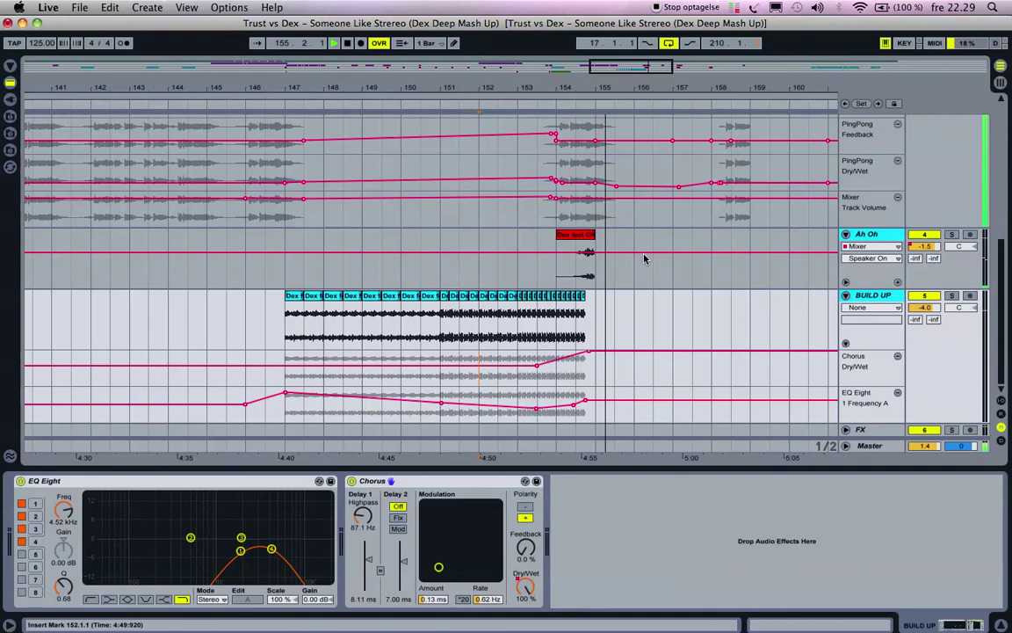
- Fold the BUILD UP and OMK DRY tracks and show the whole arrangement
left_click_drag(643, 65, 642, 48)
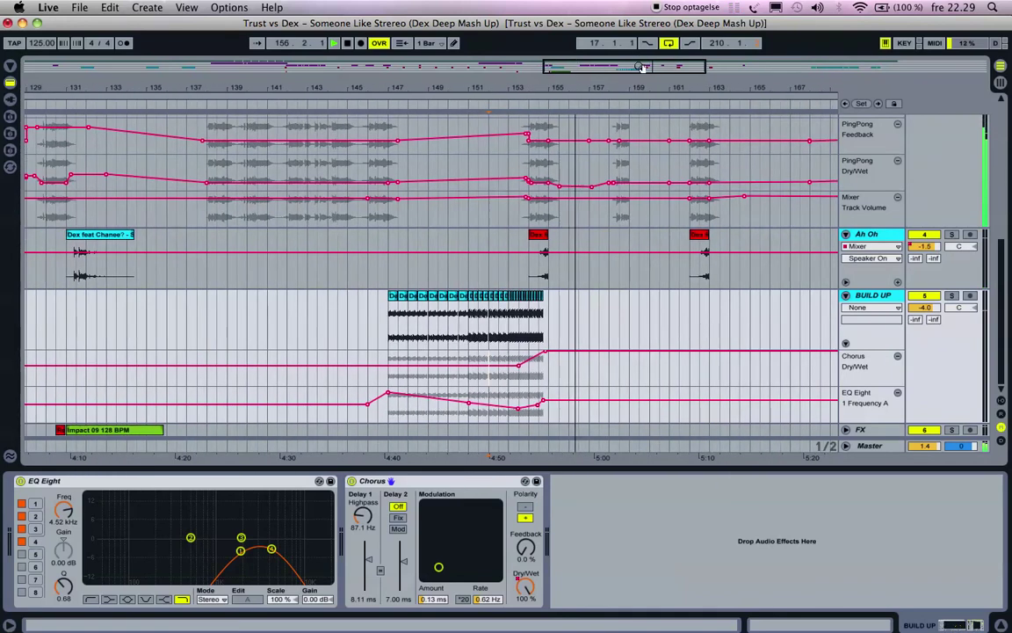
left_click(846, 297)
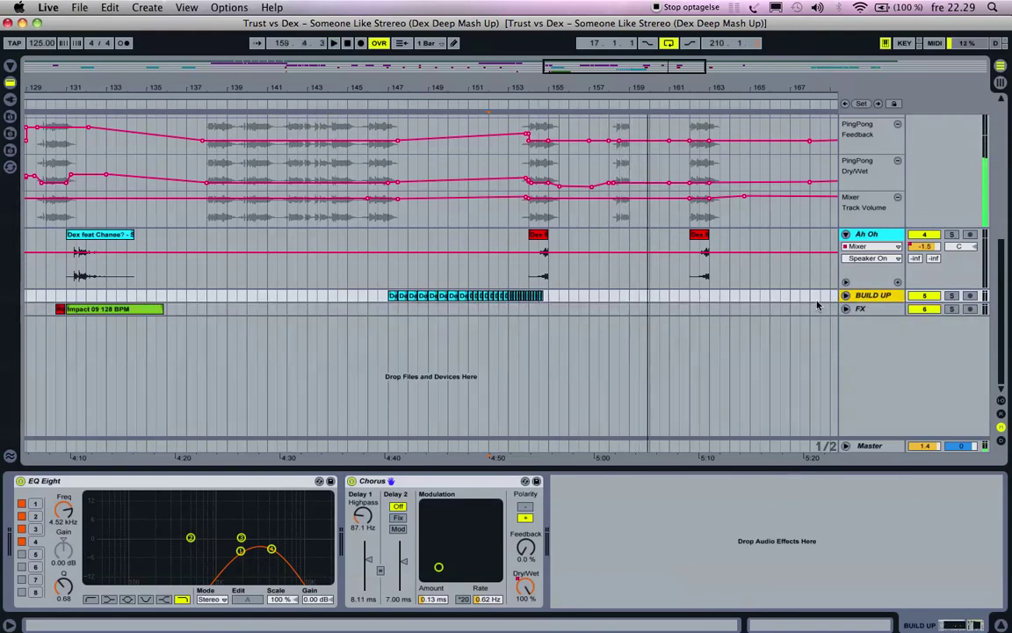
left_click_drag(614, 73, 613, 17)
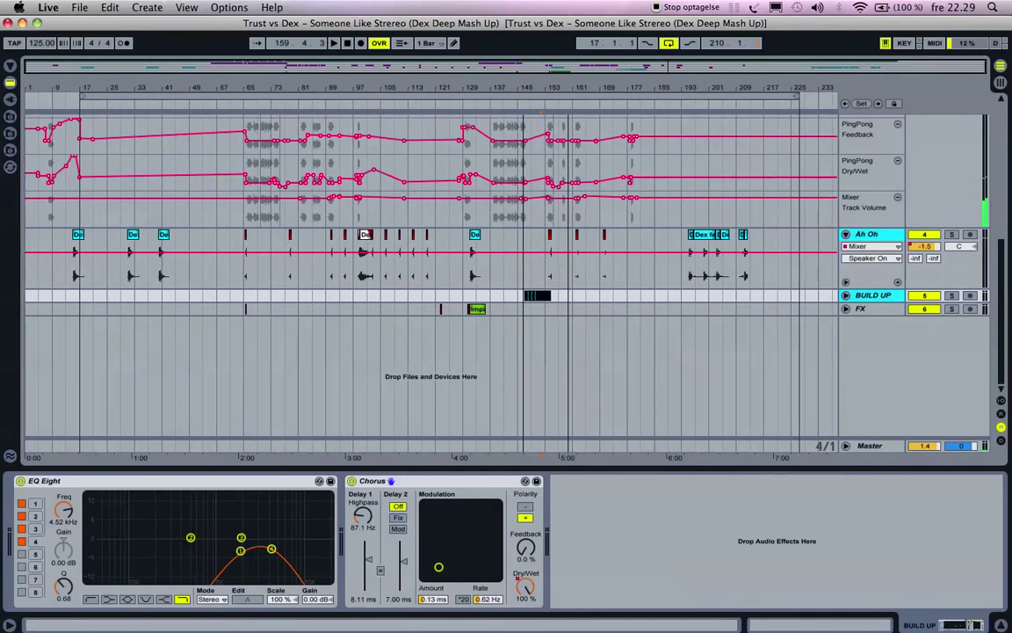
scroll(545, 204, "up", 5)
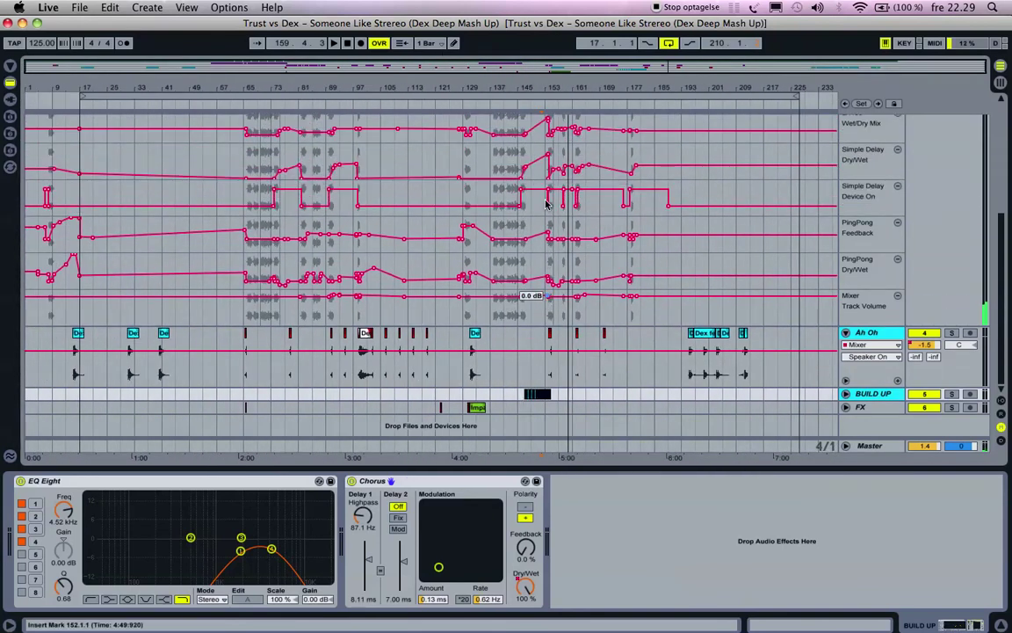
scroll(625, 237, "up", 5)
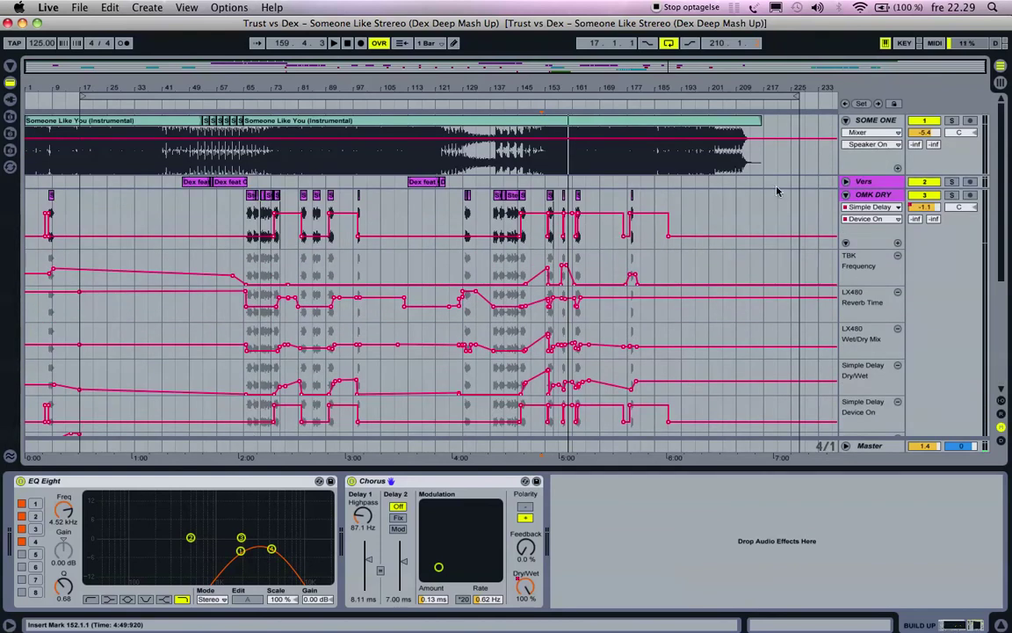
left_click(846, 195)
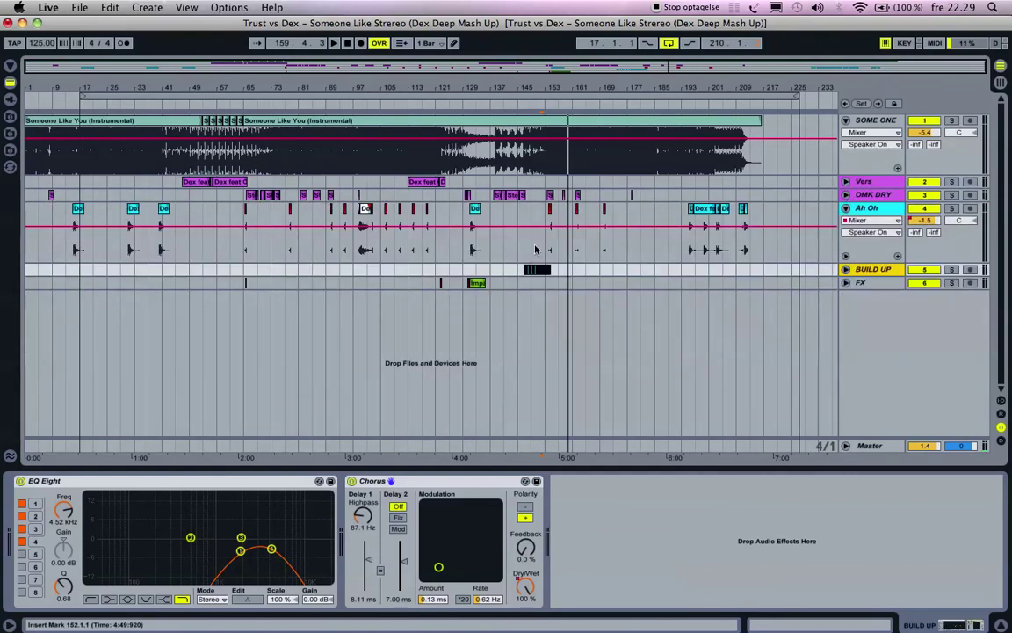
- Select bars 129 to 137 of the Ah Oh track around its vocal clip
left_click(458, 249)
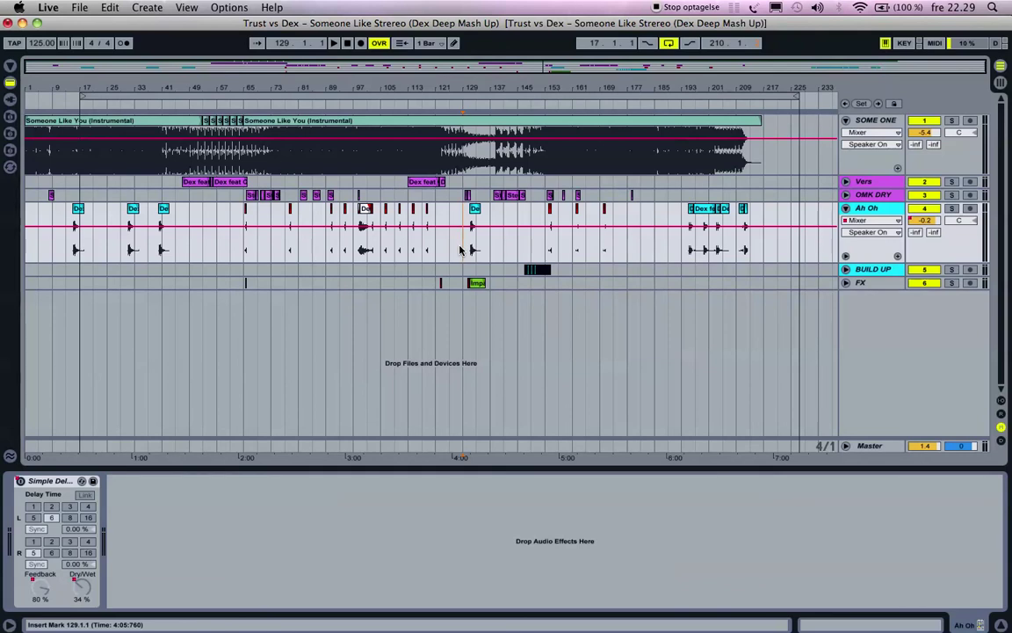
left_click_drag(470, 250, 489, 251)
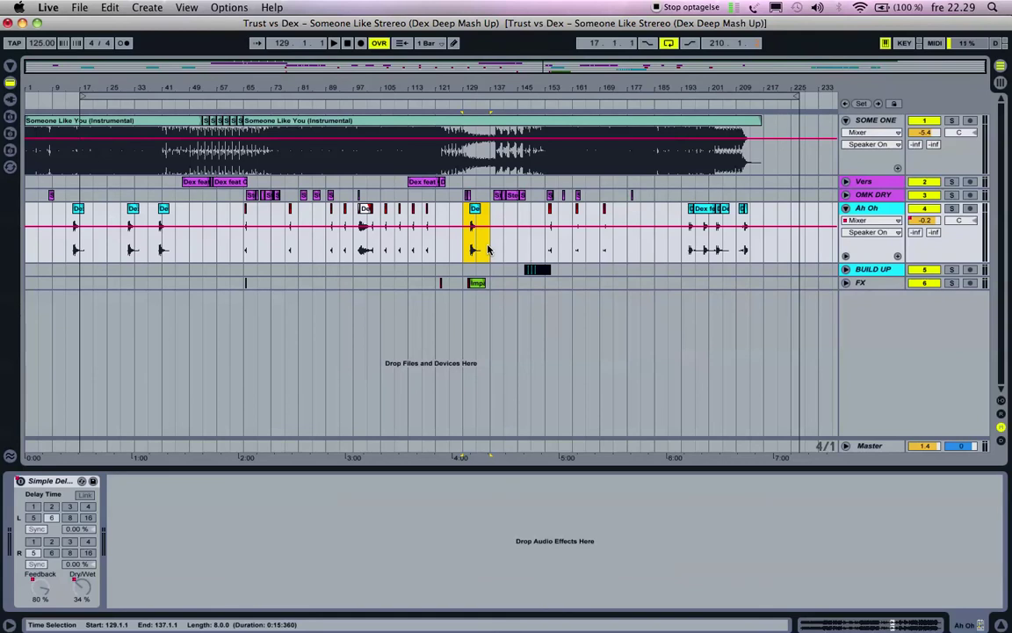